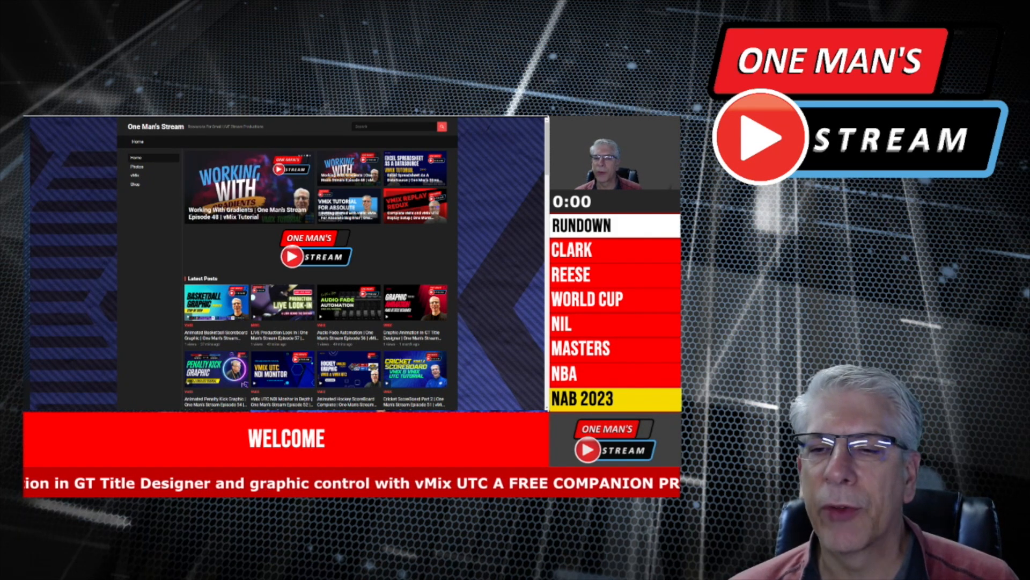
click(286, 440)
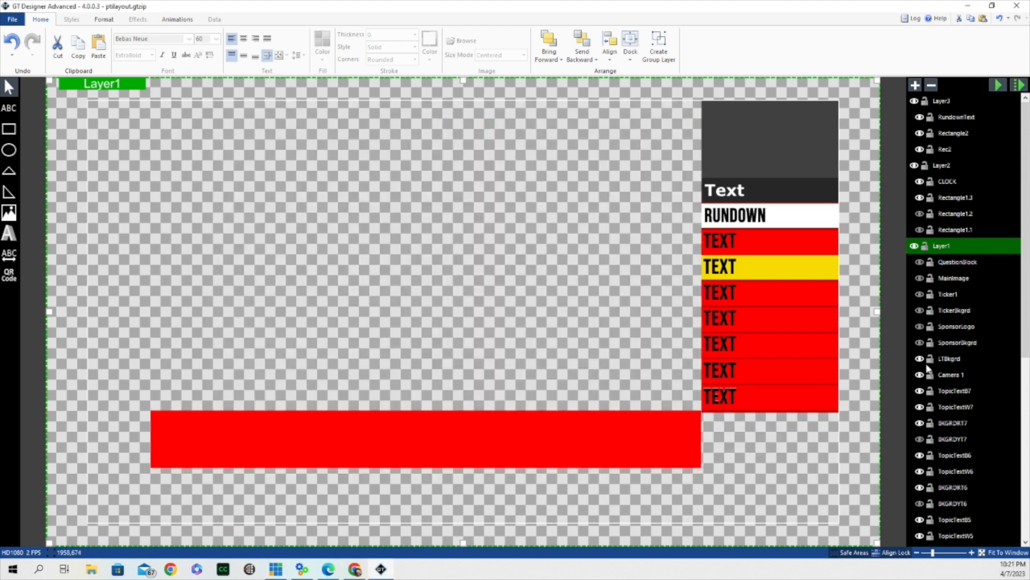
Hide all visible Layer1 elements from LTBkgrd down to Rectangle1, including the topic texts, topic backgrounds and camera inset.
click(920, 358)
click(920, 375)
click(919, 391)
click(919, 407)
click(920, 423)
click(920, 456)
click(919, 471)
click(920, 488)
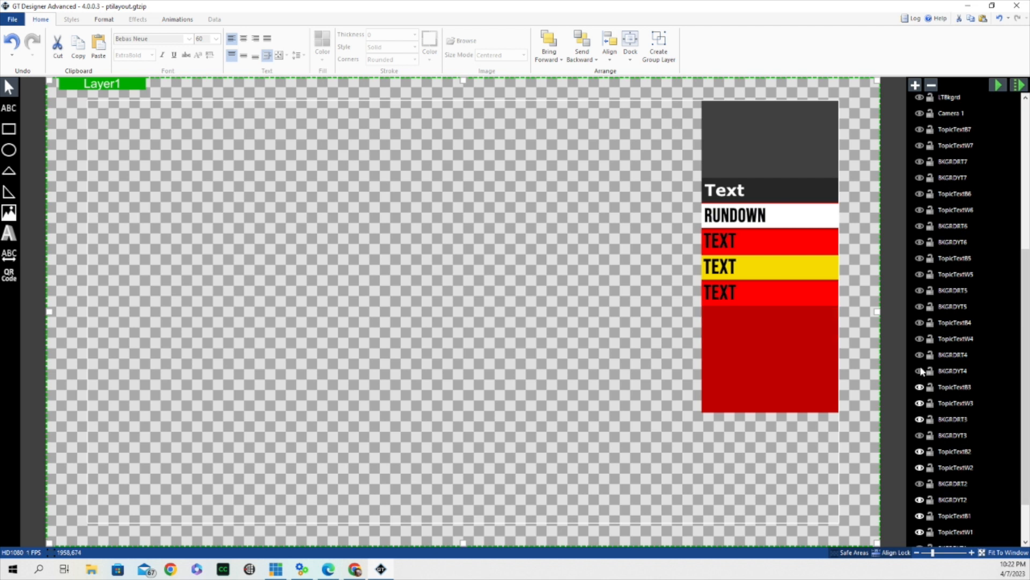
drag(921, 369, 918, 539)
scroll(921, 520, down, 3)
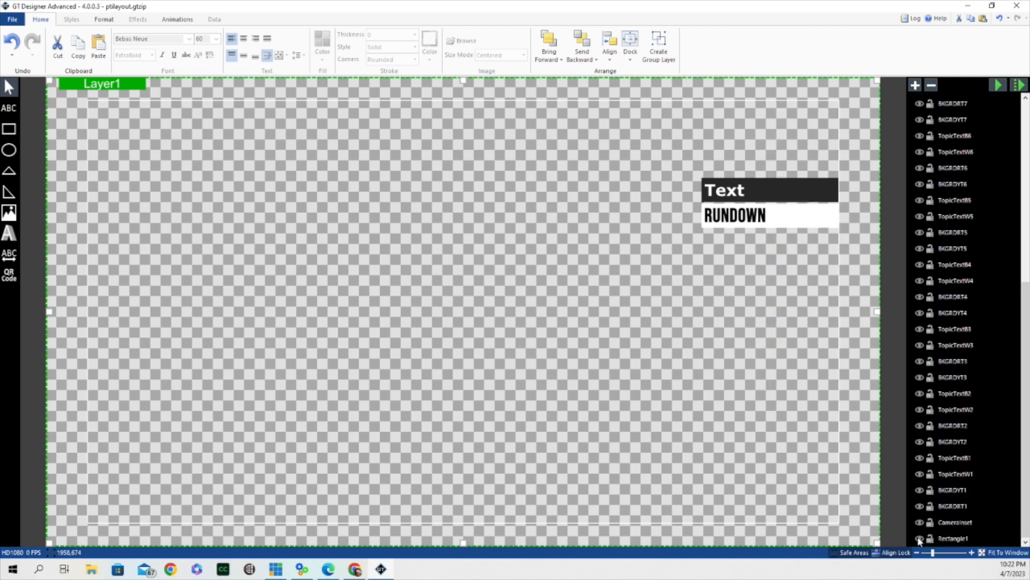
Show only the dark red Rectangle1 background by making it visible and hiding Layer3 and Layer2.
click(919, 539)
drag(1025, 407, 1001, 126)
click(914, 100)
mouse_move(1025, 171)
mouse_down()
mouse_move(1026, 377)
mouse_move(1024, 166)
mouse_up()
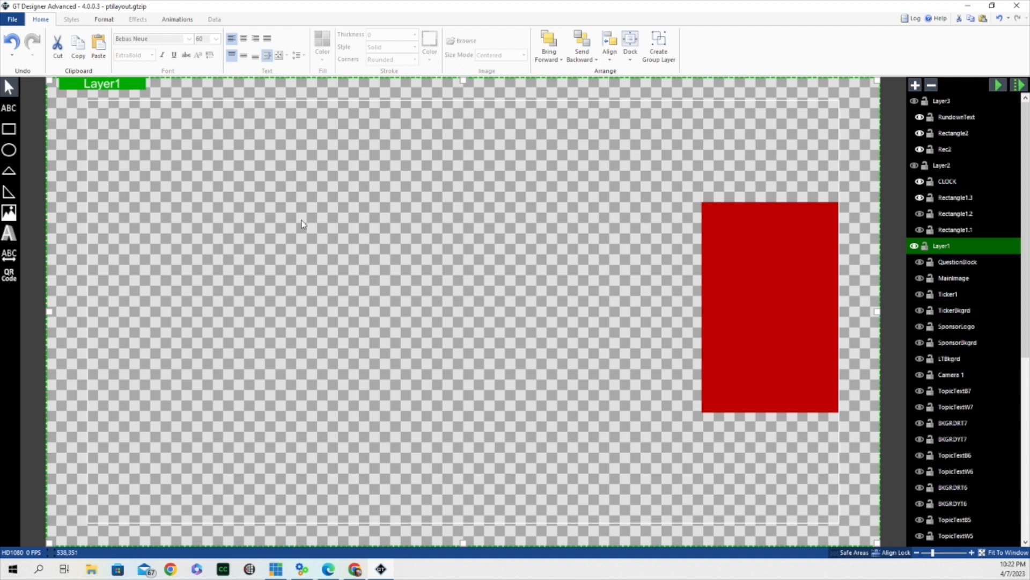
Draw a red rectangle of roughly the same height beside the dark red background and line up their upper edges.
click(10, 132)
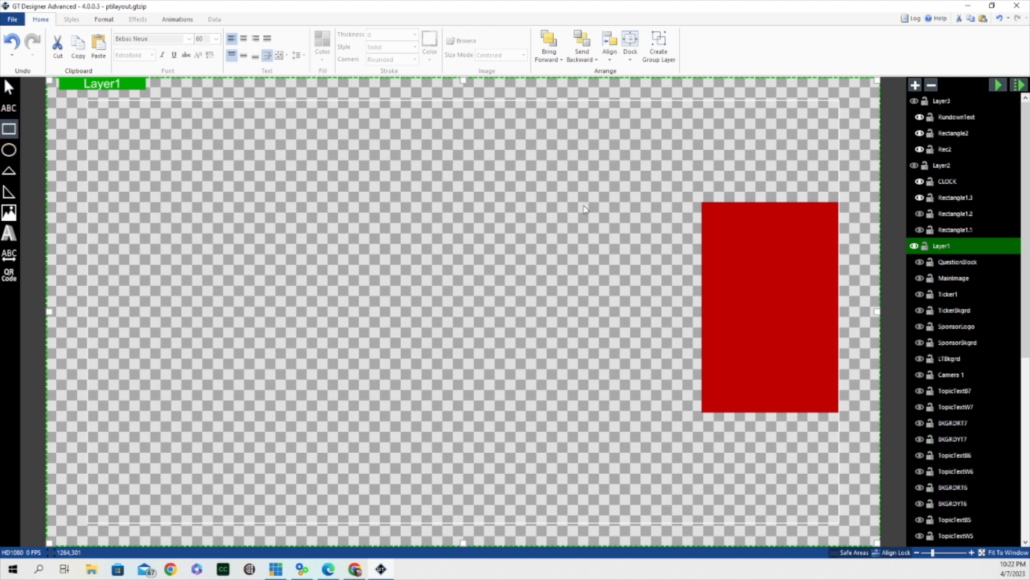
drag(518, 199, 679, 413)
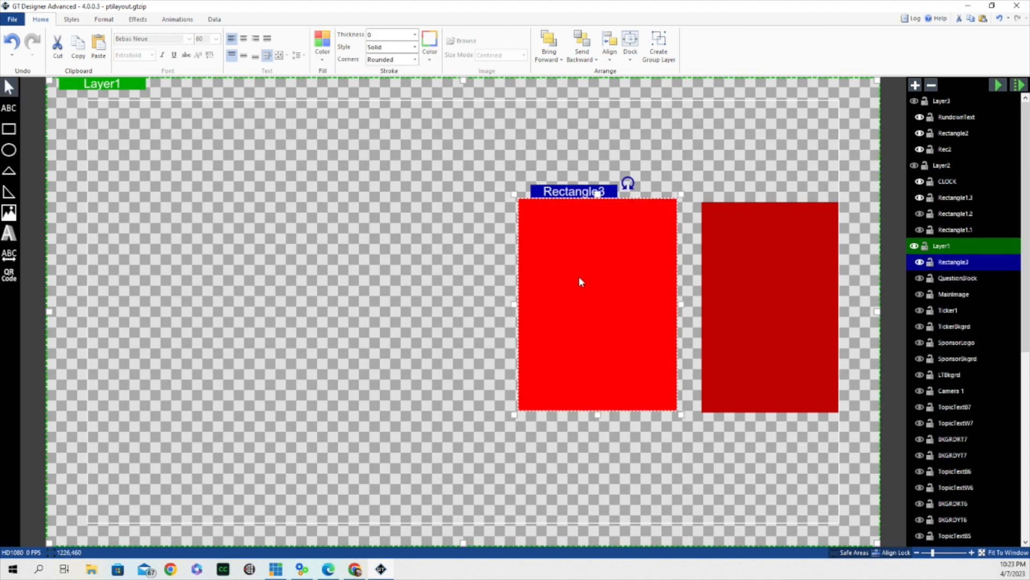
drag(578, 297, 548, 238)
click(561, 195)
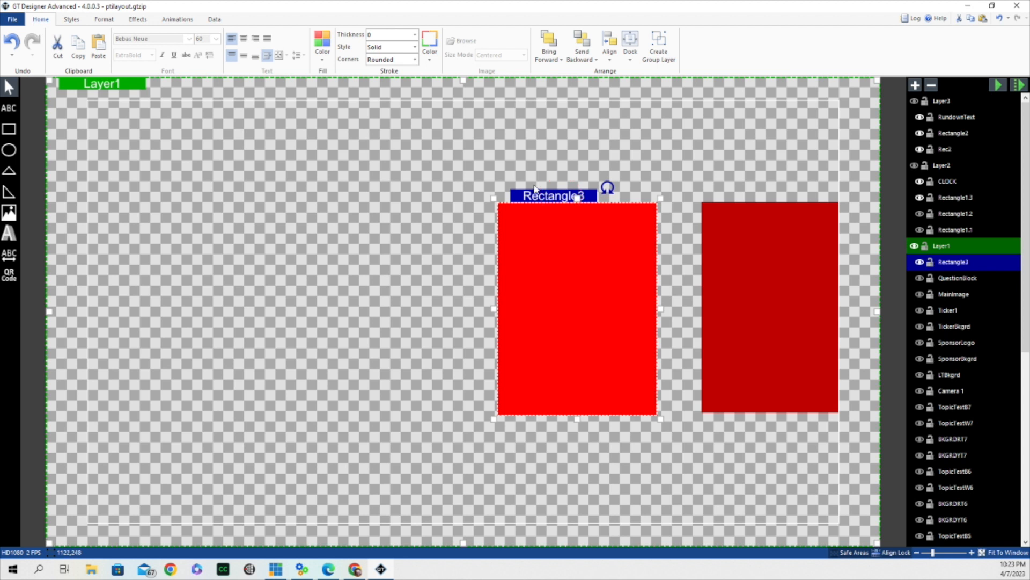
Nudge the new red rectangle over the dark red background until their right and lower edges align.
key(Right)
key(Right)
key(Right)
key(Right)
key(Right)
key(Right)
key(Right)
key(Right)
key(Right)
key(Right)
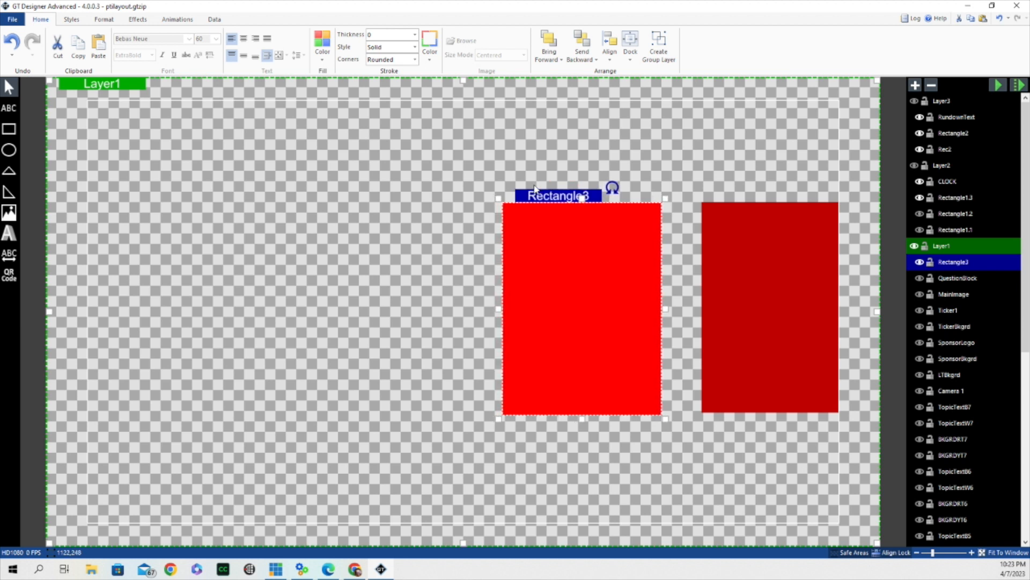
key(Right)
key(Right)
key(Right)
key(Right)
key(Right)
key(Right)
key(Right)
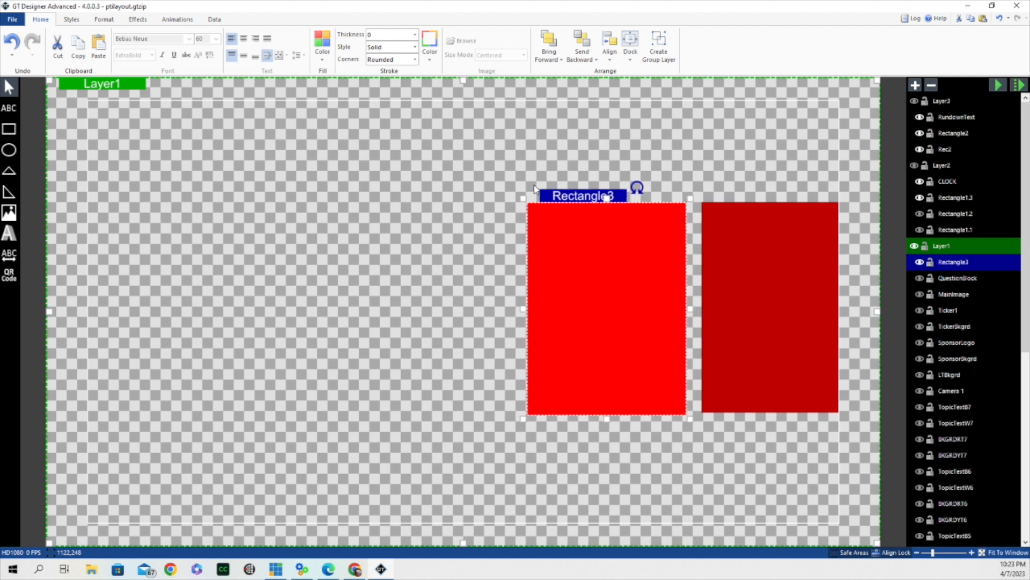
key(Right)
key(Right)
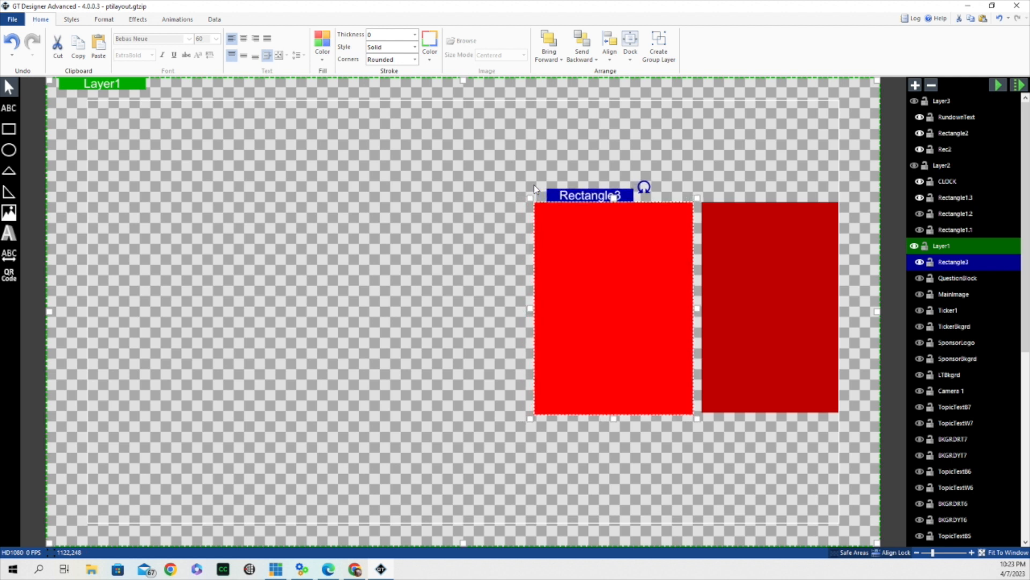
key(Up)
key(Up)
key(Right)
key(Right)
key(Right)
key(Right)
key(Right)
key(Right)
key(Right)
key(Right)
key(Right)
key(Right)
key(Right)
key(Right)
key(Right)
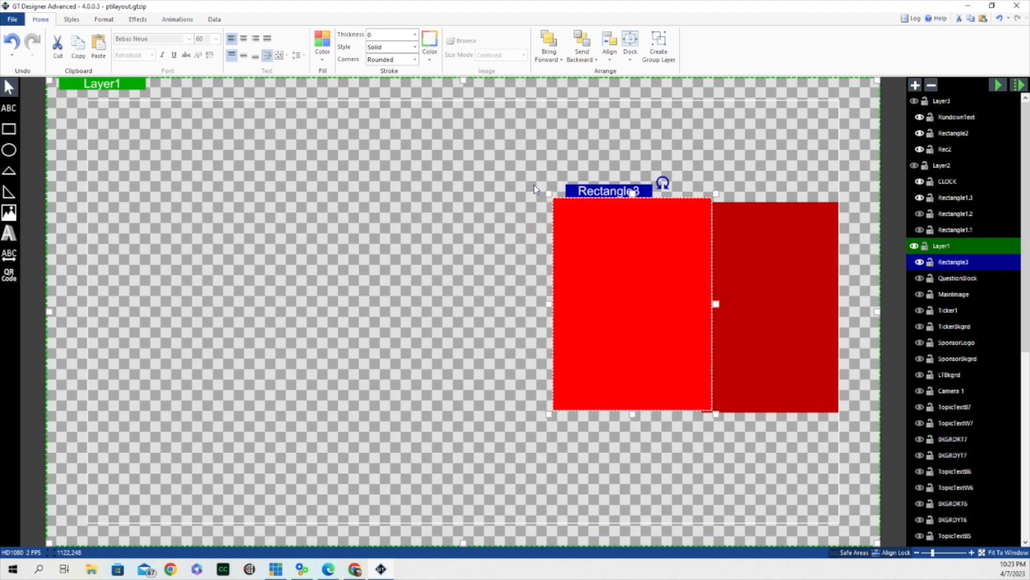
key(Right)
key(Right)
key(Right)
key(Right)
key(Right)
key(Right)
key(Right)
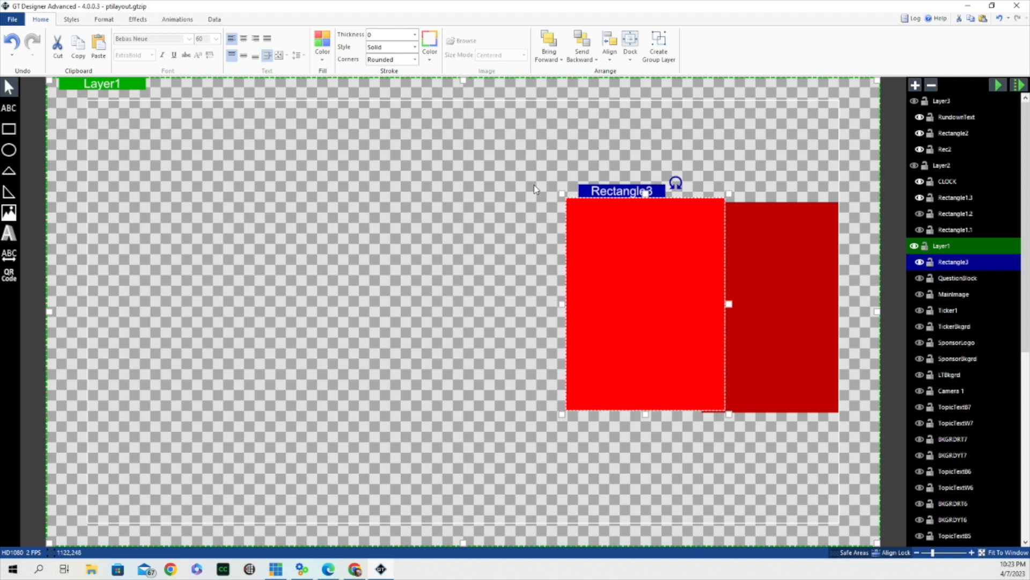
key(Right)
key(Right)
key(Right)
key(Right)
key(Right)
key(Right)
key(Right)
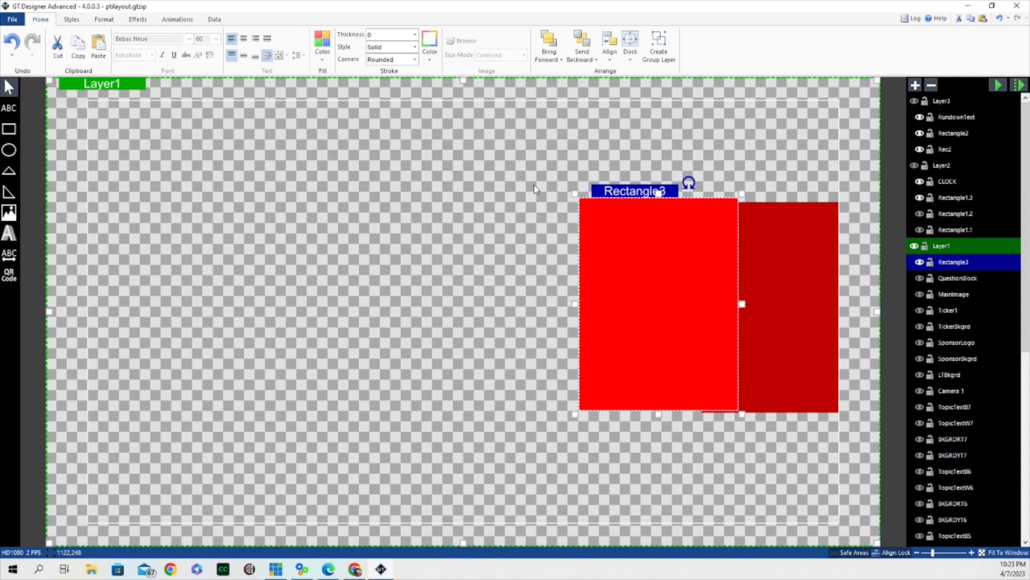
key(Right)
key(Right)
key(Right)
key(Right)
key(Right)
key(Right)
key(Right)
key(Right)
key(Right)
key(Right)
key(Right)
key(Right)
key(Right)
key(Right)
key(Right)
key(Right)
key(Right)
key(Right)
key(Right)
key(Right)
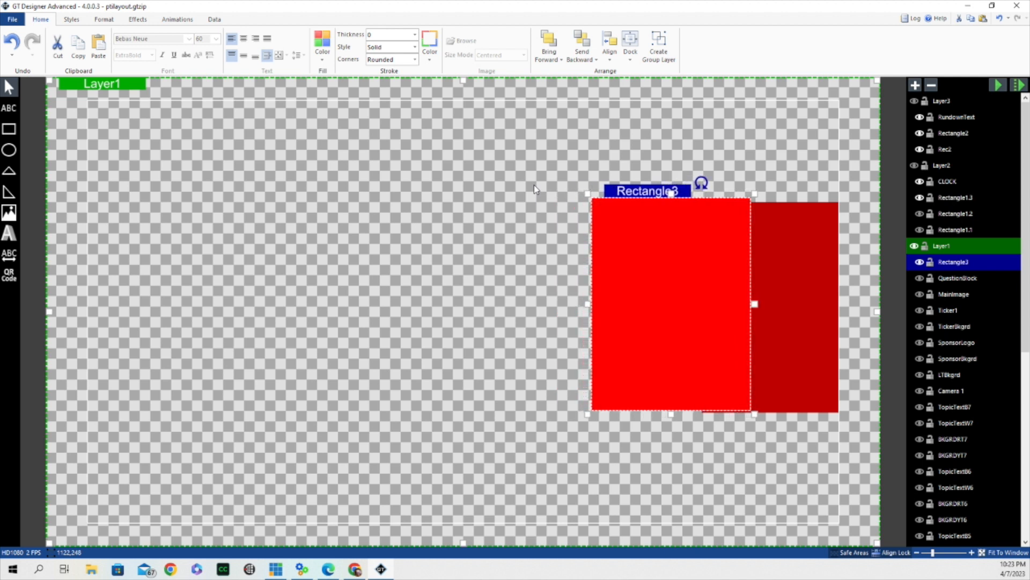
key(Right)
key(Right)
key(Right)
key(Right)
key(Right)
key(Right)
key(Right)
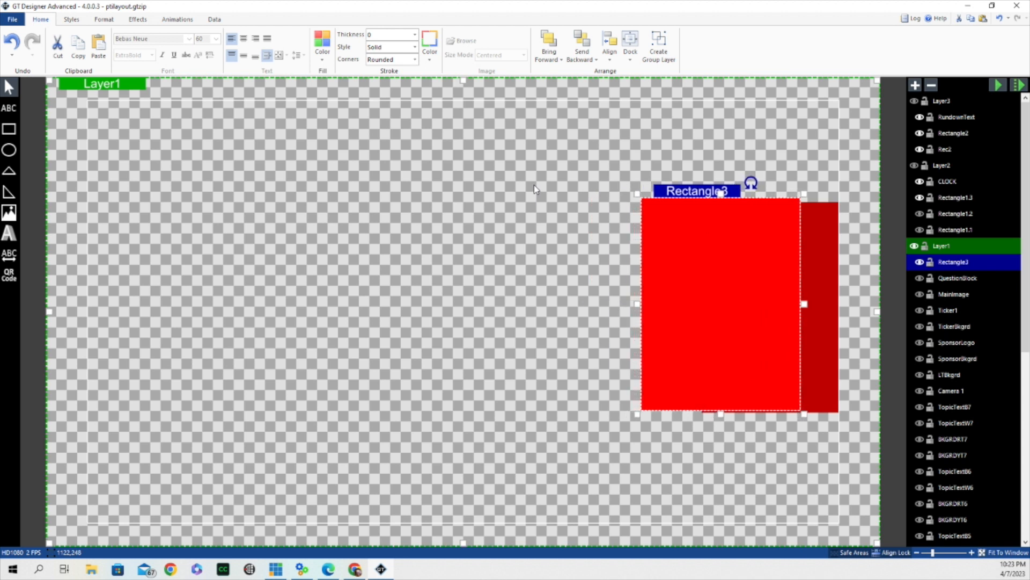
key(Right)
key(Right)
key(Right)
key(Right)
key(Right)
key(Right)
key(Right)
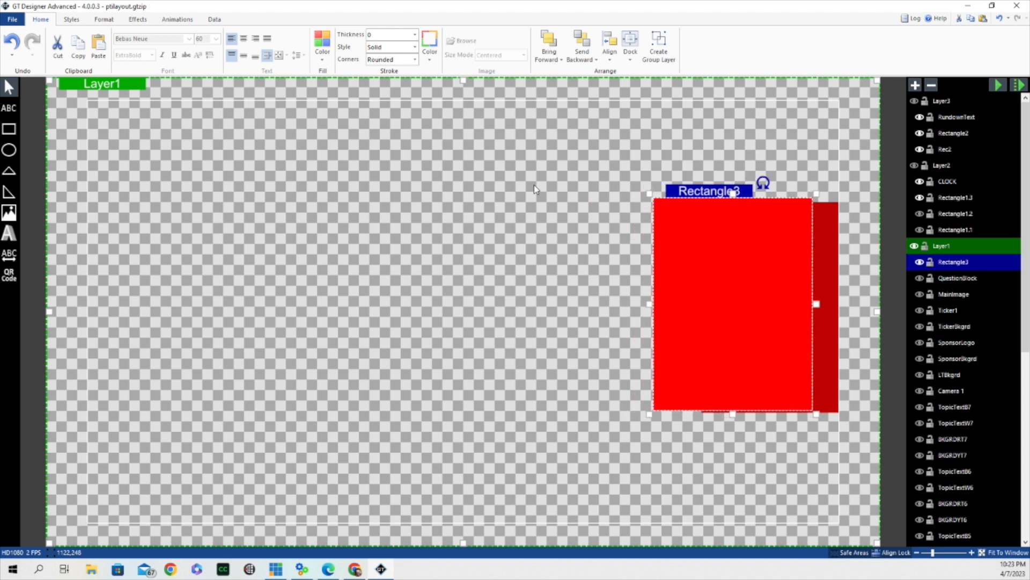
key(Right)
key(Right)
key(Right)
key(Right)
key(Right)
key(Right)
key(Right)
key(Right)
key(Right)
key(Right)
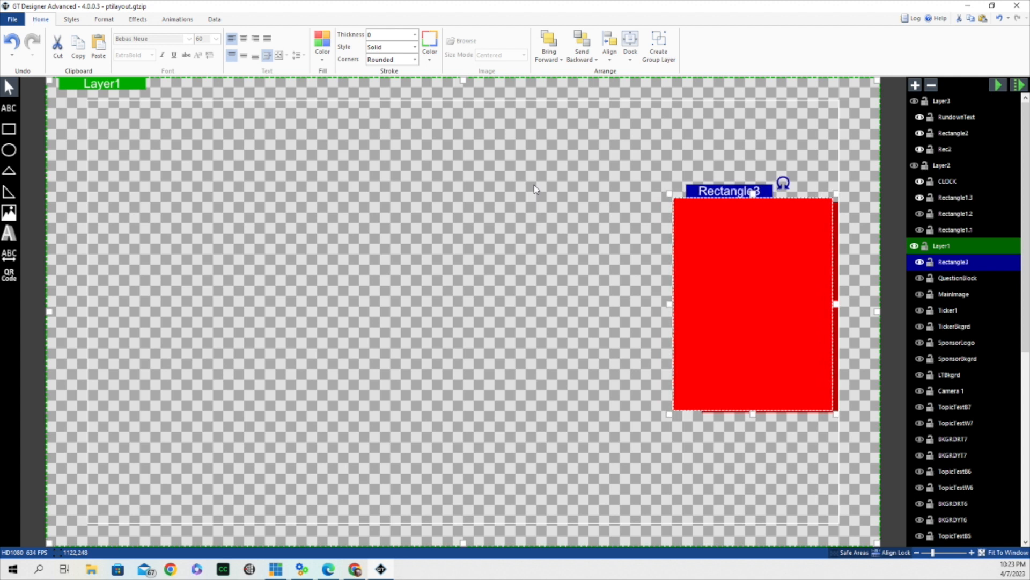
key(Right)
key(Right)
key(Right)
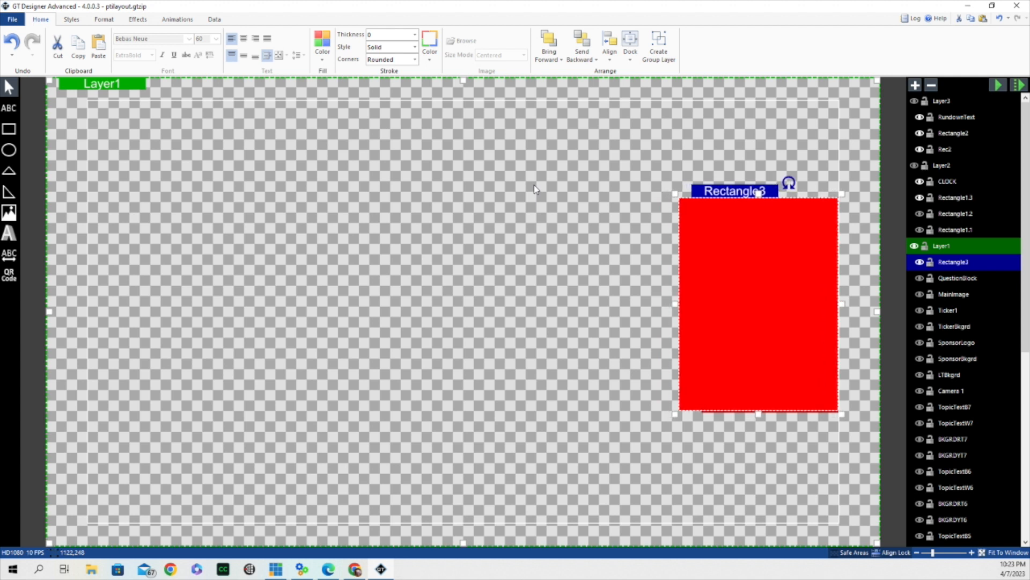
key(Down)
key(Down)
key(Down)
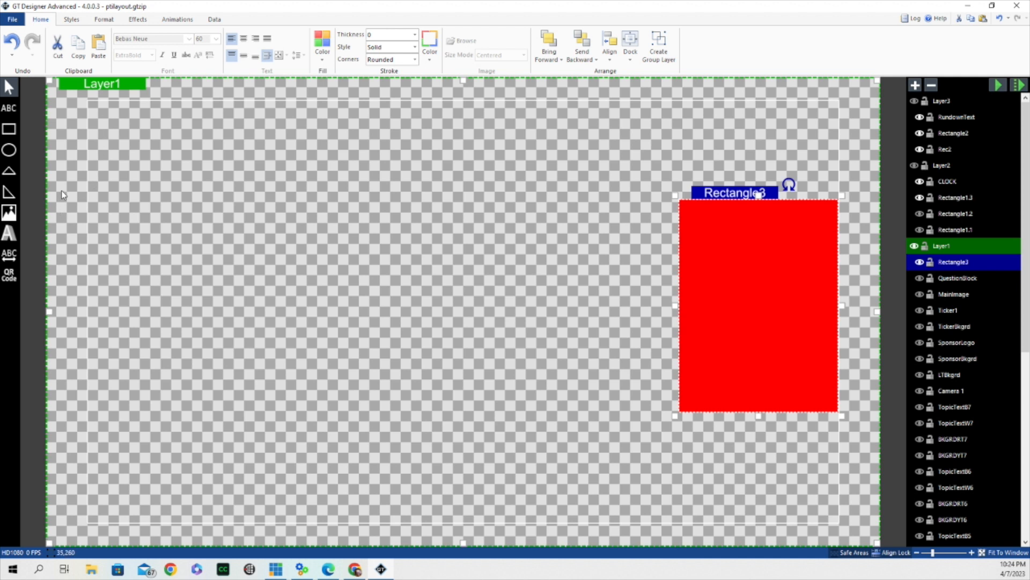
Insert the image Red Rec_clipped_rev_1 from the Downloads folder.
click(9, 214)
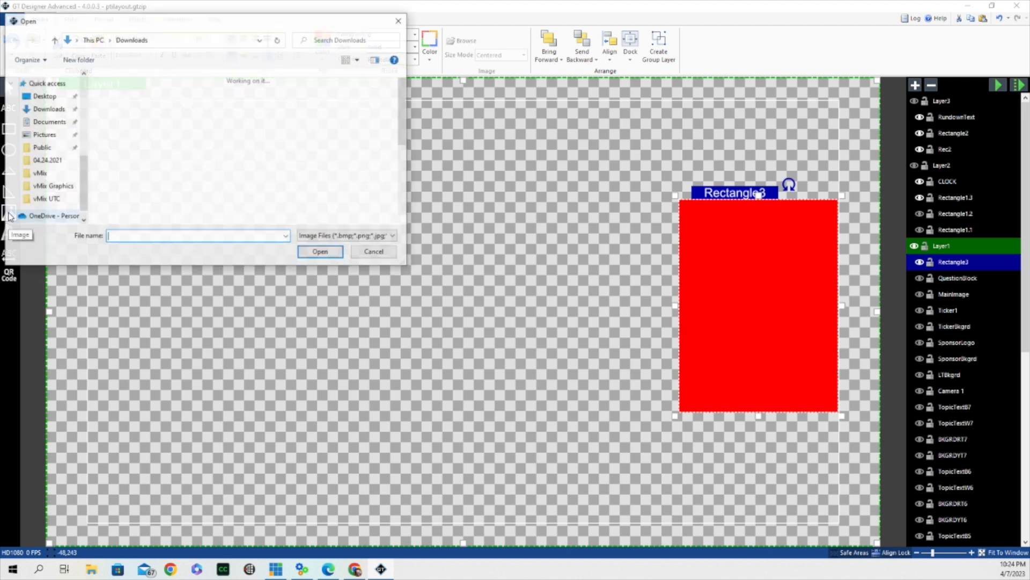
scroll(186, 145, down, 6)
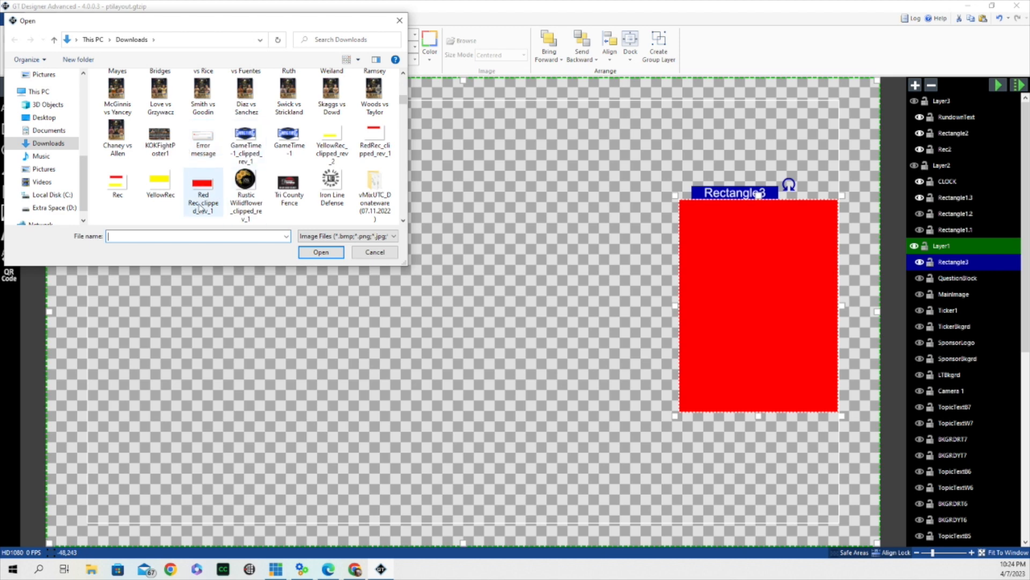
click(204, 186)
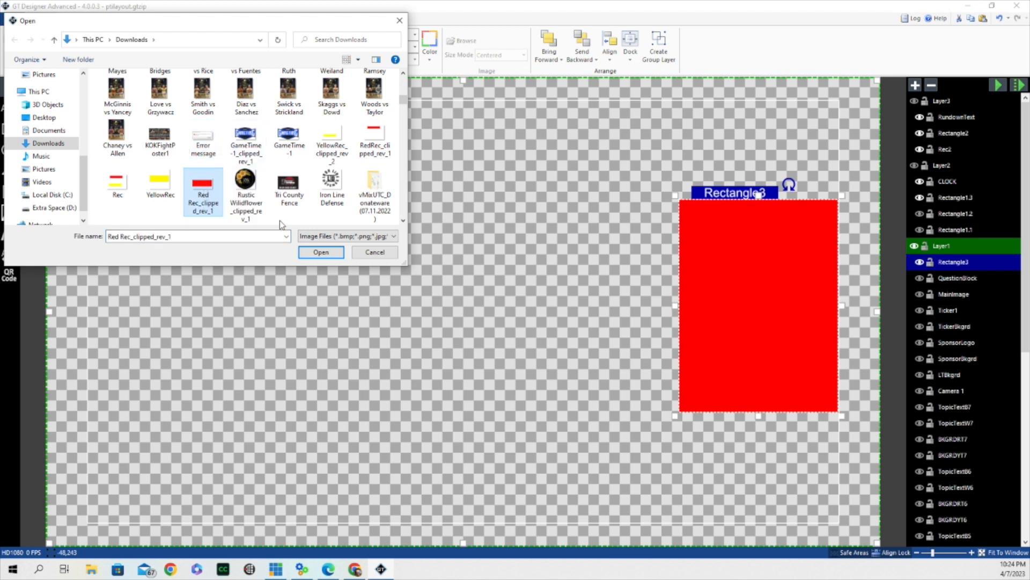
click(322, 252)
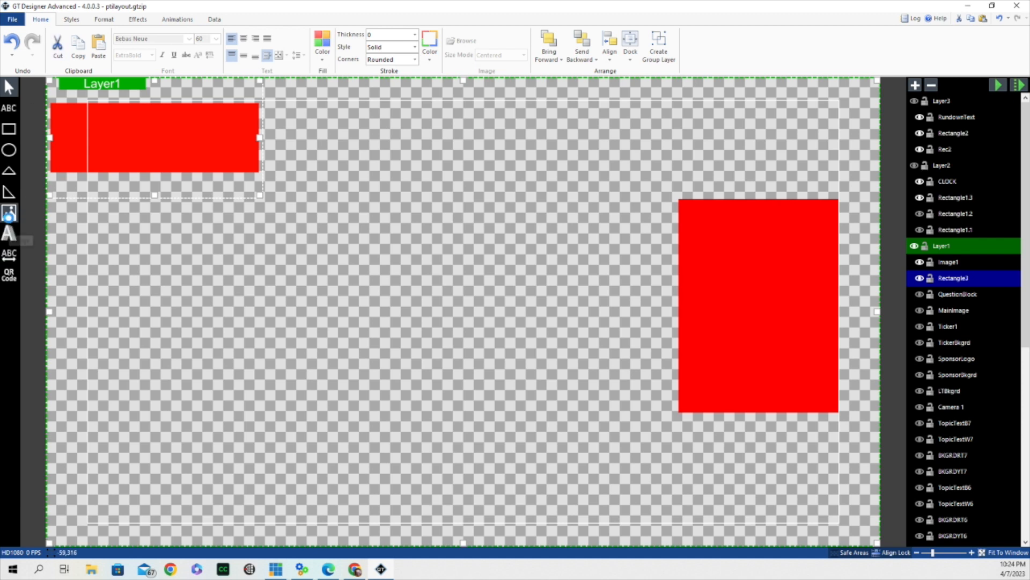
Insert the YellowRec image from the Downloads folder as a second image.
click(9, 213)
scroll(271, 126, down, 2)
scroll(272, 126, up, 5)
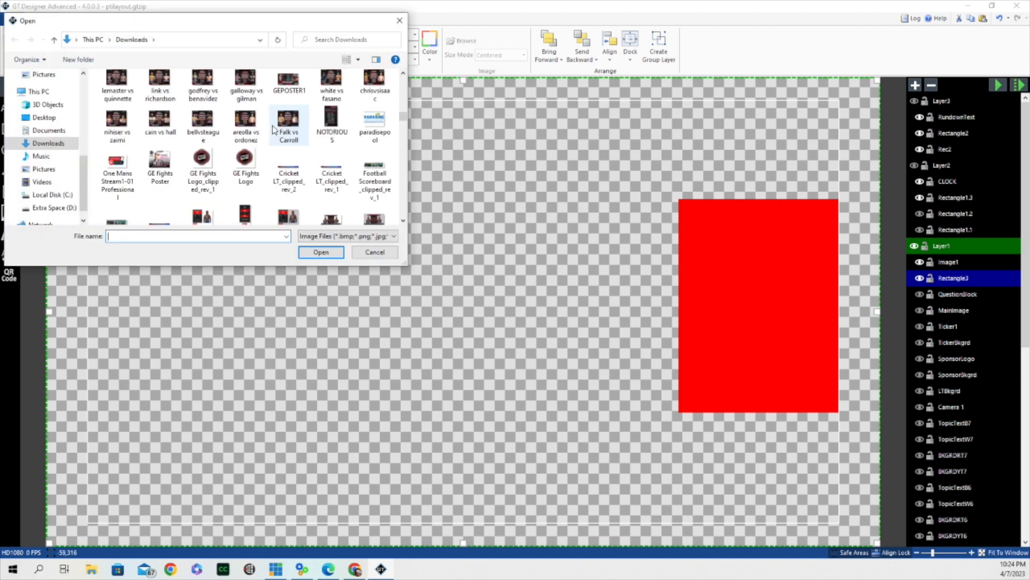
click(159, 85)
click(335, 251)
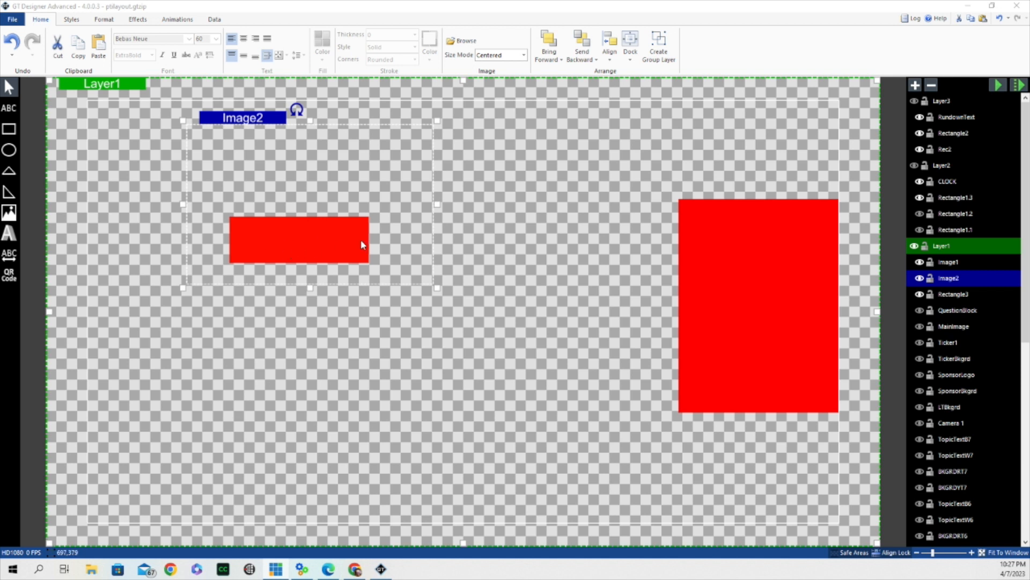
Hide Image1 to uncover the yellow image beneath it, and show the yellow topic background BKGRDYT1.
click(921, 279)
click(921, 264)
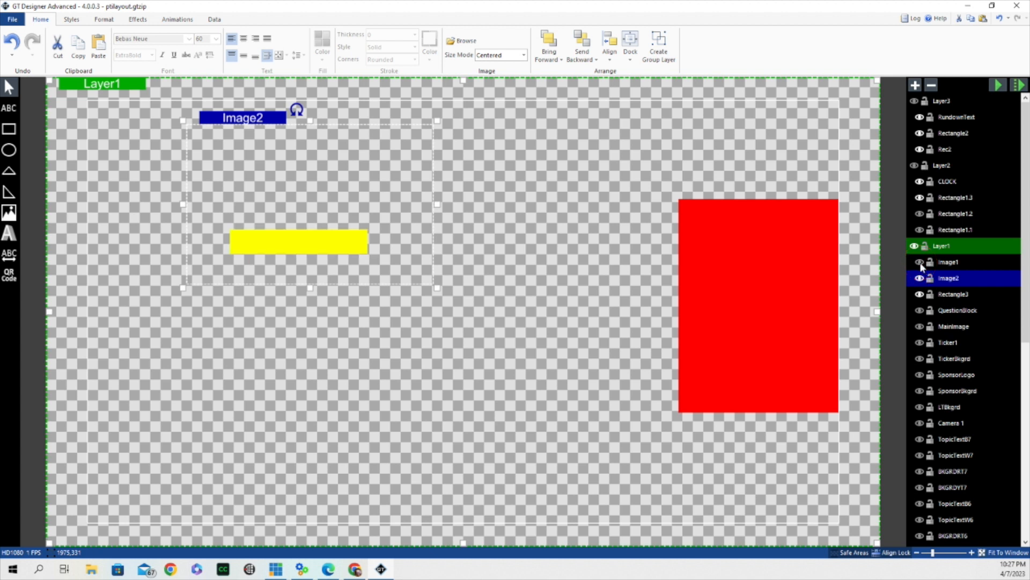
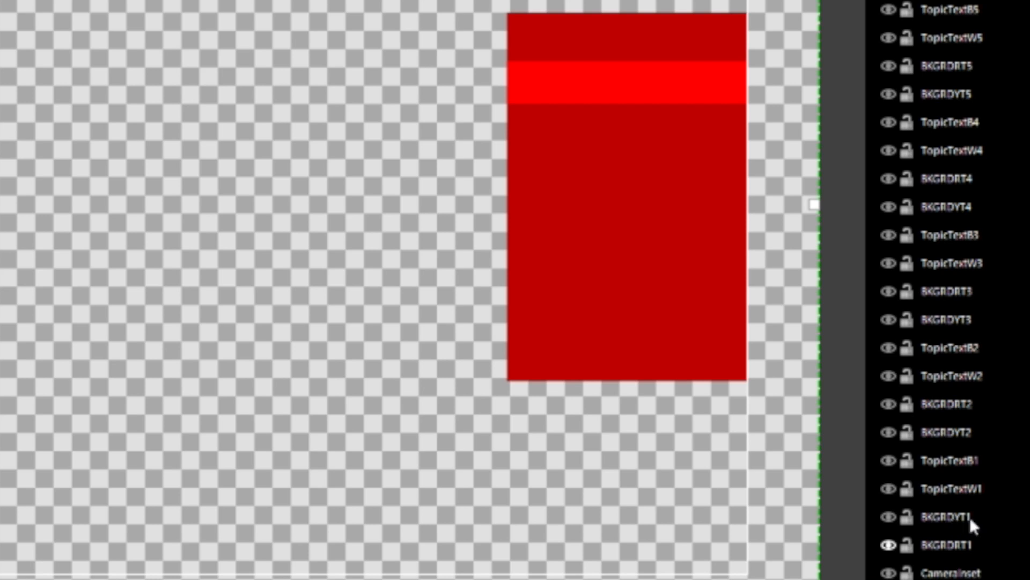
click(892, 516)
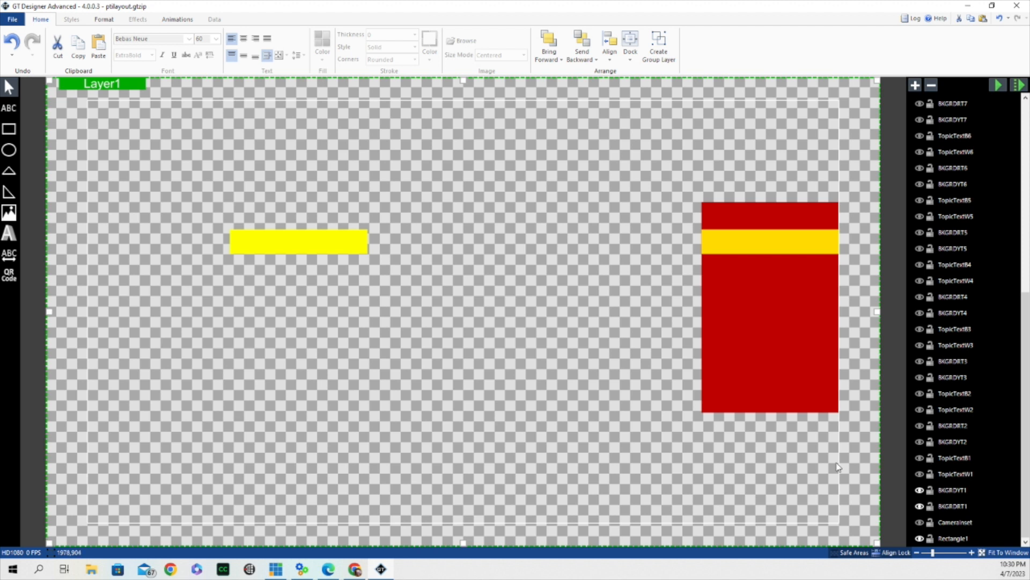
Add a text block over the yellow bar with its text centred horizontally and vertically and automatic resizing set to Shrink.
click(15, 114)
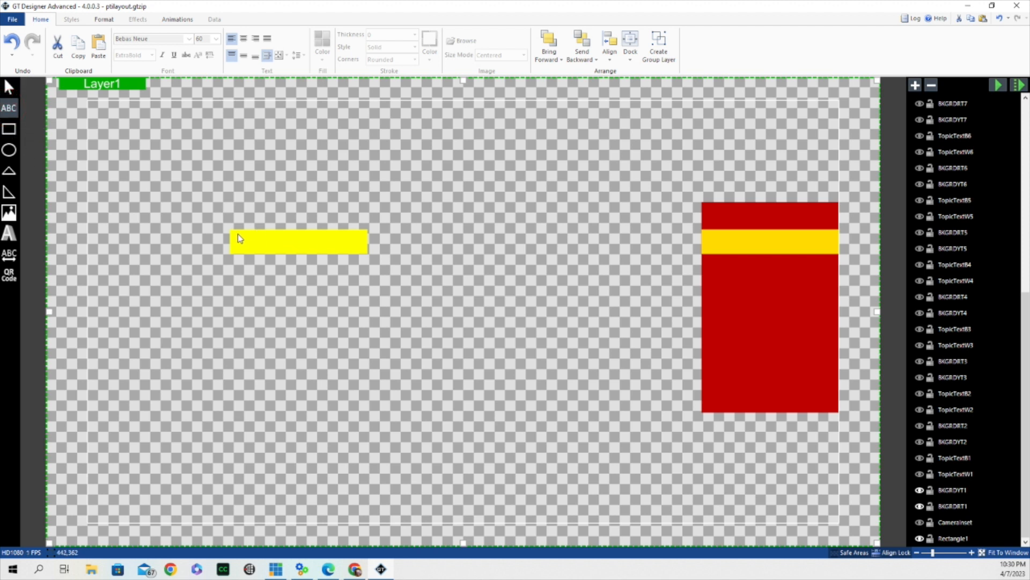
drag(233, 234, 363, 254)
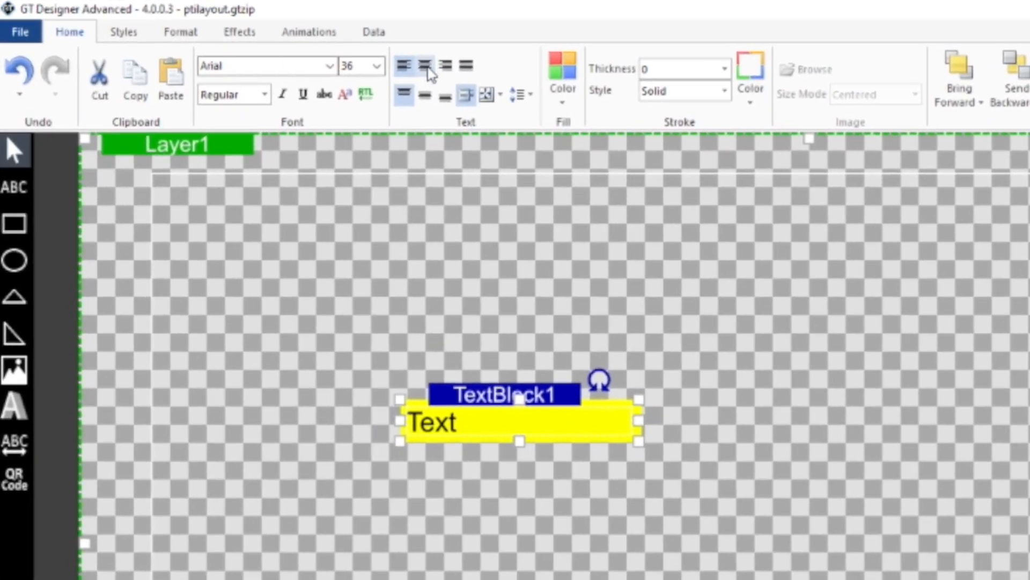
click(245, 39)
click(424, 95)
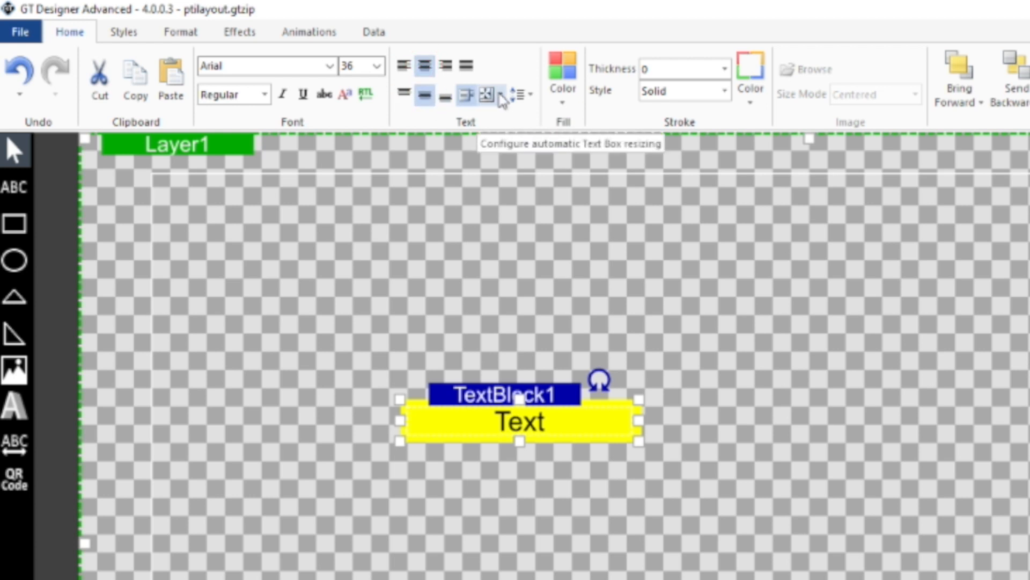
click(500, 95)
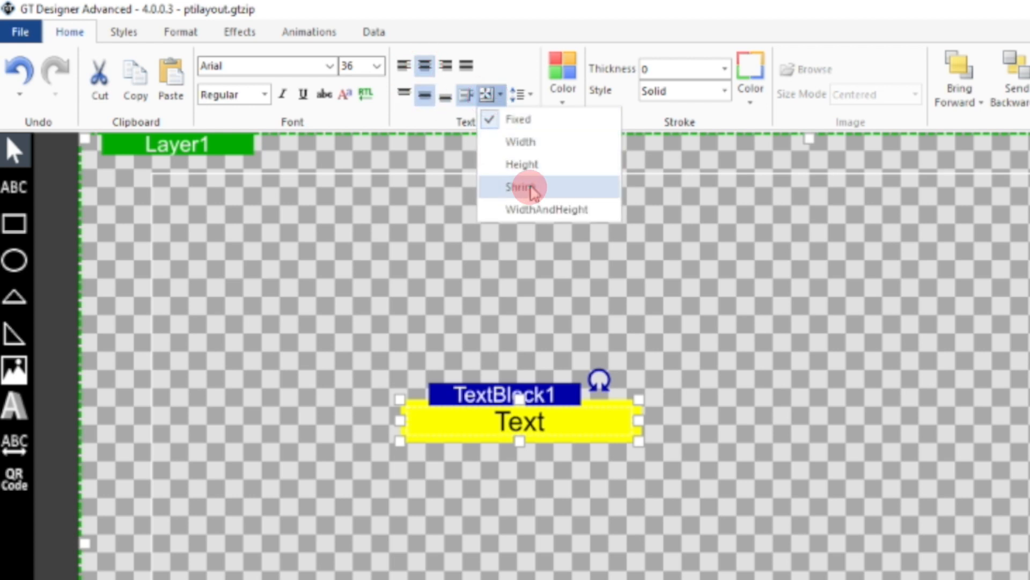
click(523, 187)
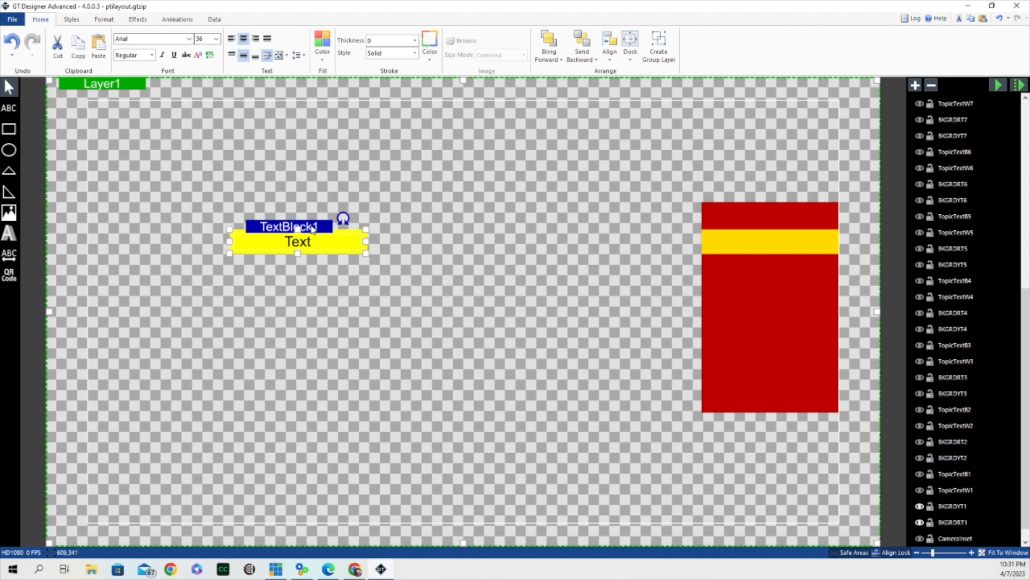
Undo the last change to the text block, and copy and paste it to create a duplicate over the yellow bar.
key(ctrl+z)
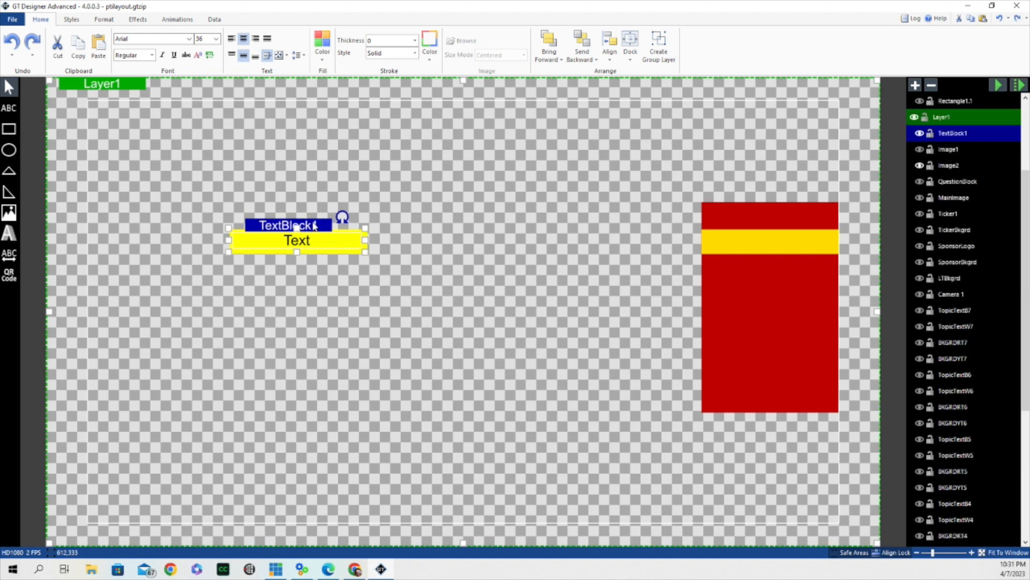
right_click(315, 225)
click(344, 237)
right_click(312, 227)
click(333, 256)
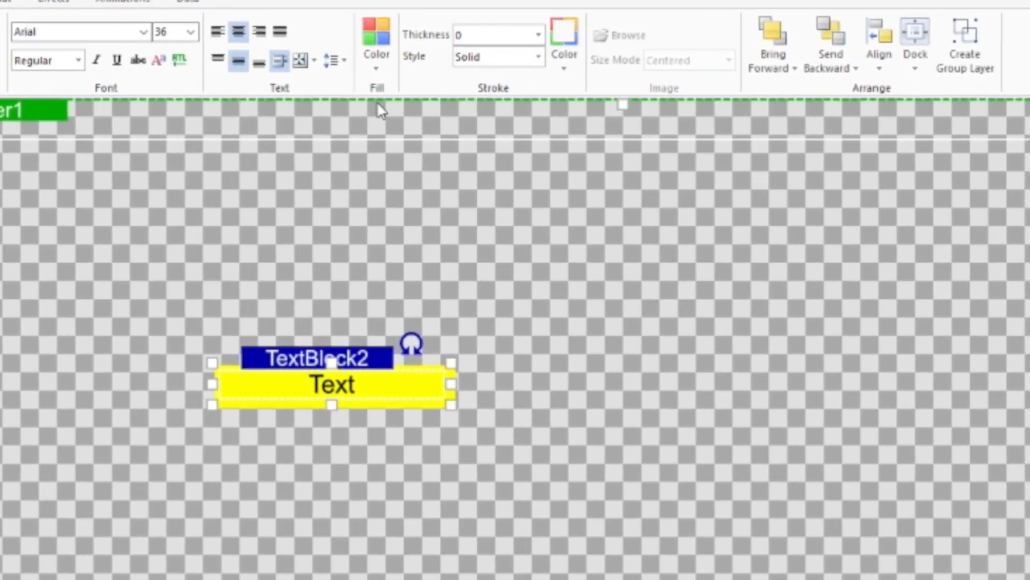
Change the fill colour of the duplicated text block over the yellow bar.
click(327, 59)
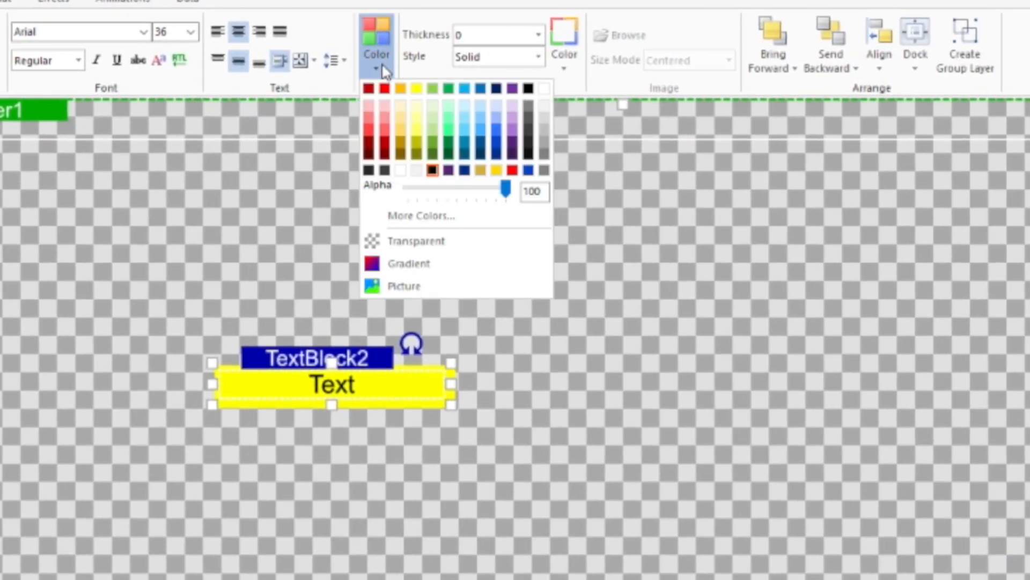
click(531, 87)
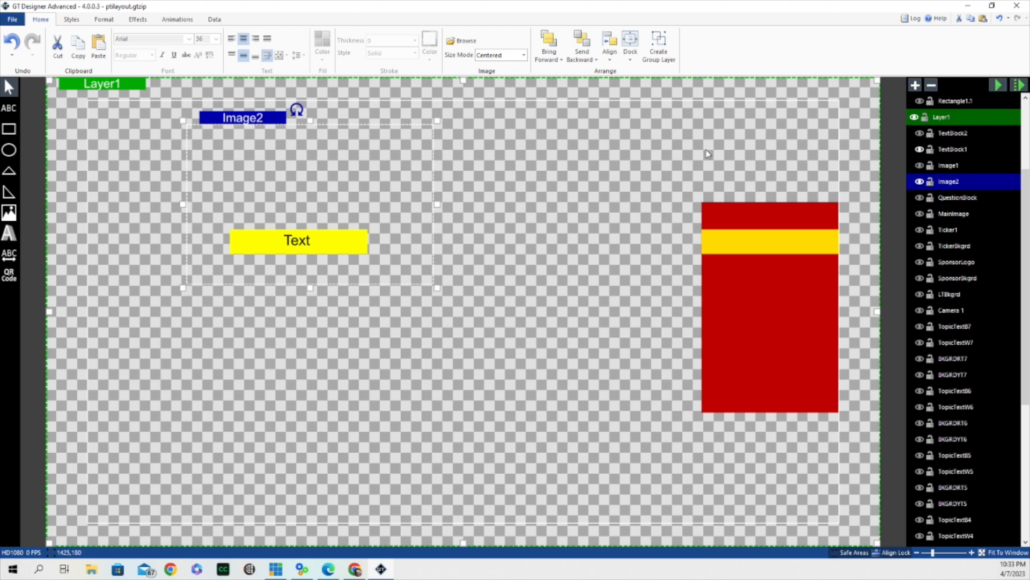
Enable Show Visible Toggle in the data options of TextBlock1.
click(948, 150)
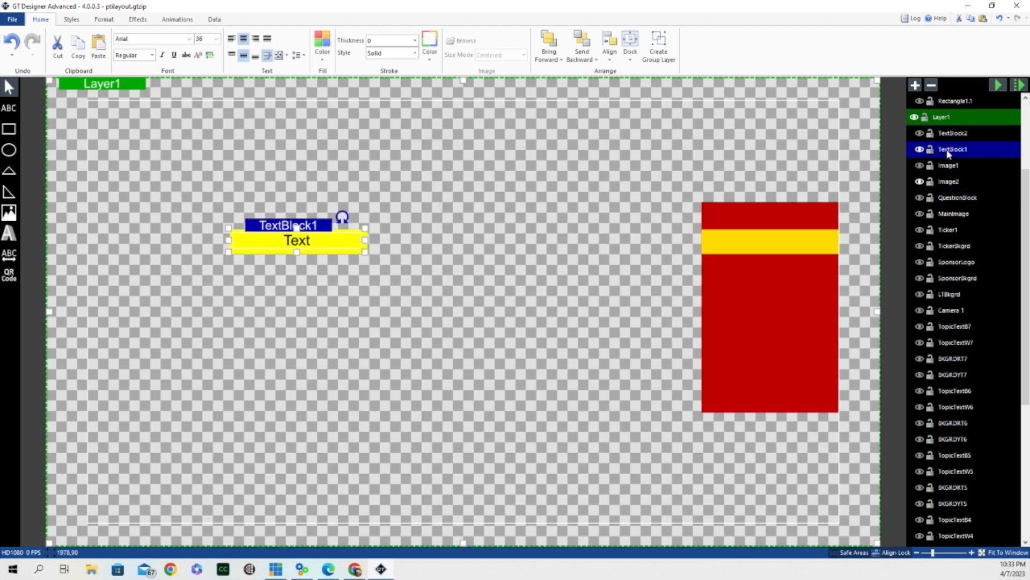
click(177, 19)
click(214, 20)
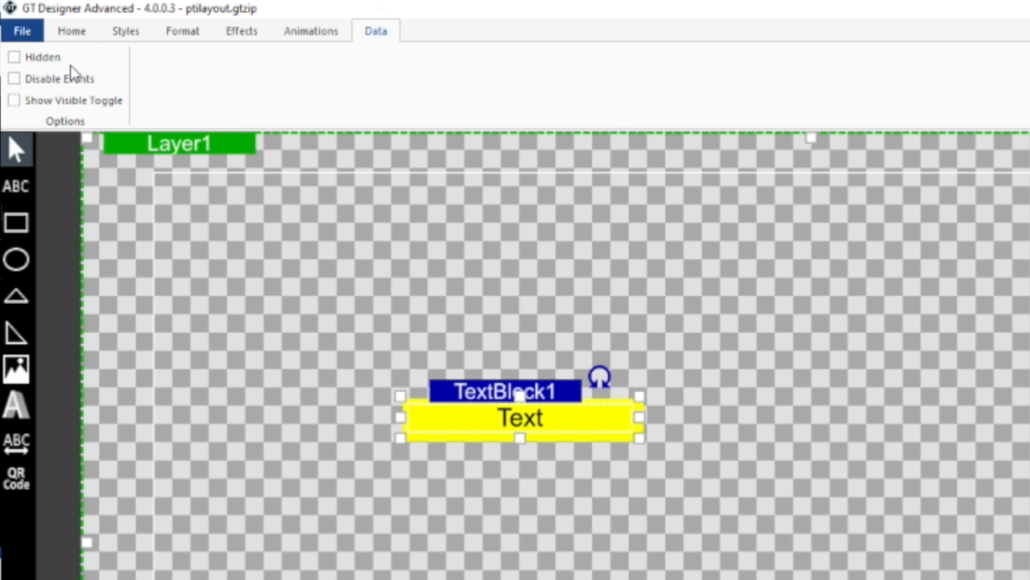
click(14, 99)
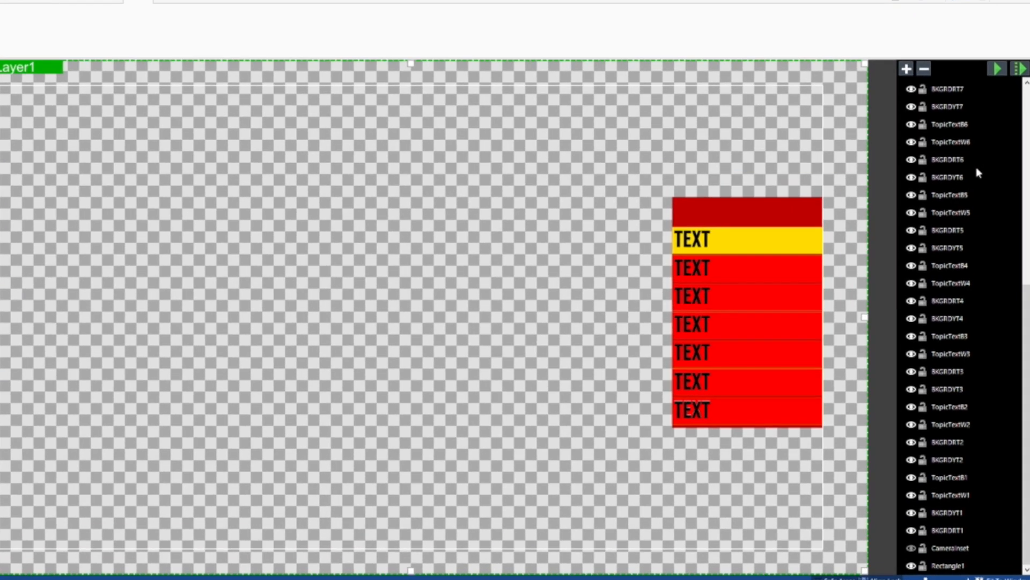
Hide all four topic 7 layers: BKGRDYT7, BKGRDRT7, TopicTextW7 and TopicTextB7.
scroll(978, 158, up, 3)
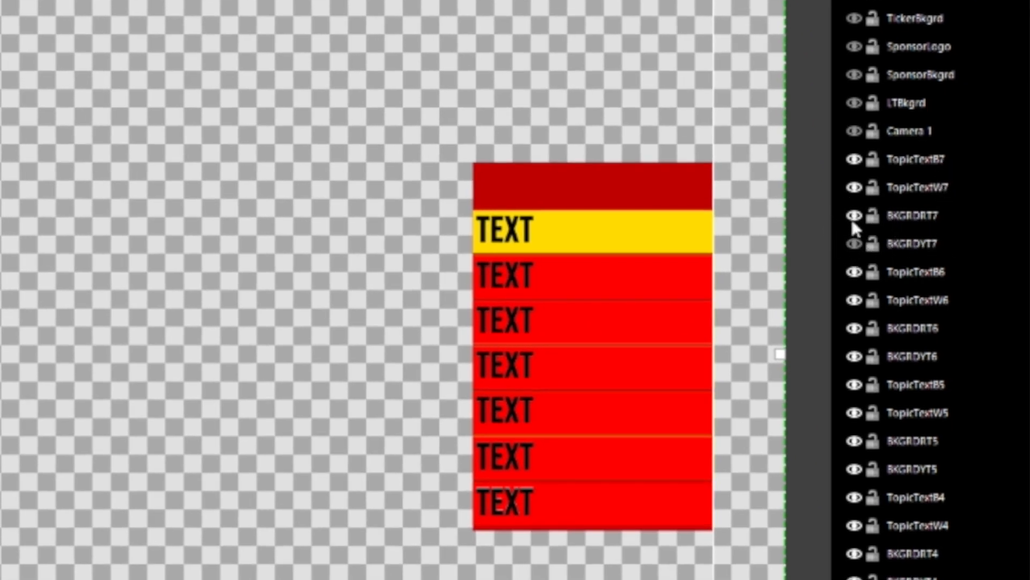
click(854, 217)
click(854, 187)
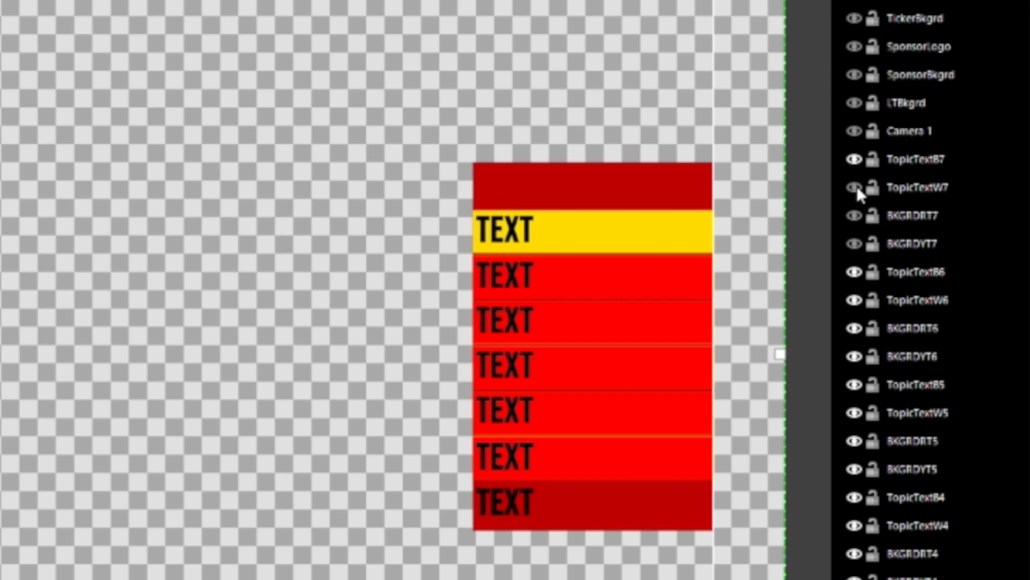
click(854, 159)
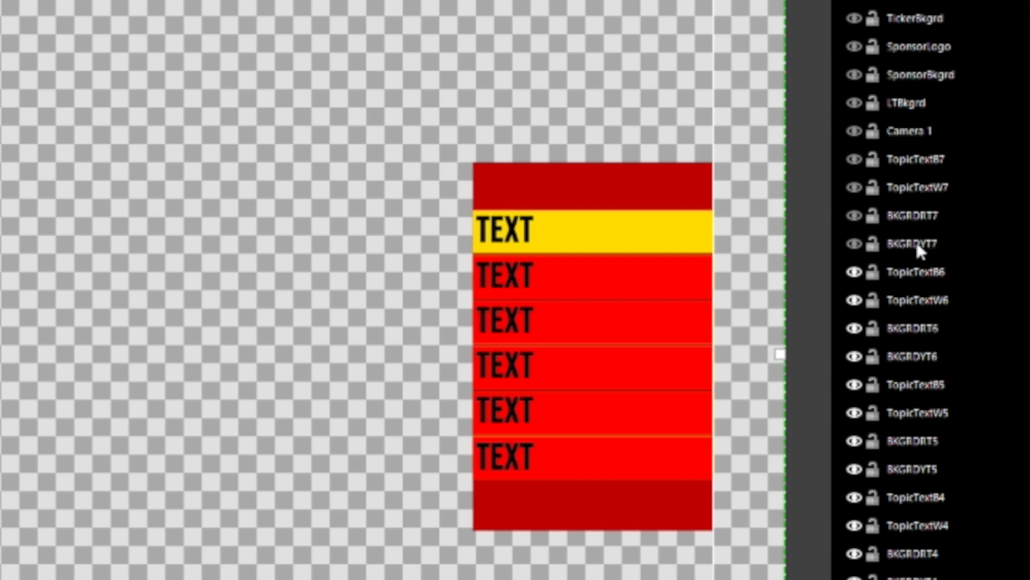
Show BKGRDYT7, BKGRDRT7, TopicTextW7 and TopicTextB7 in that order, plus the sponsor background SponsorBkgrd.
click(855, 243)
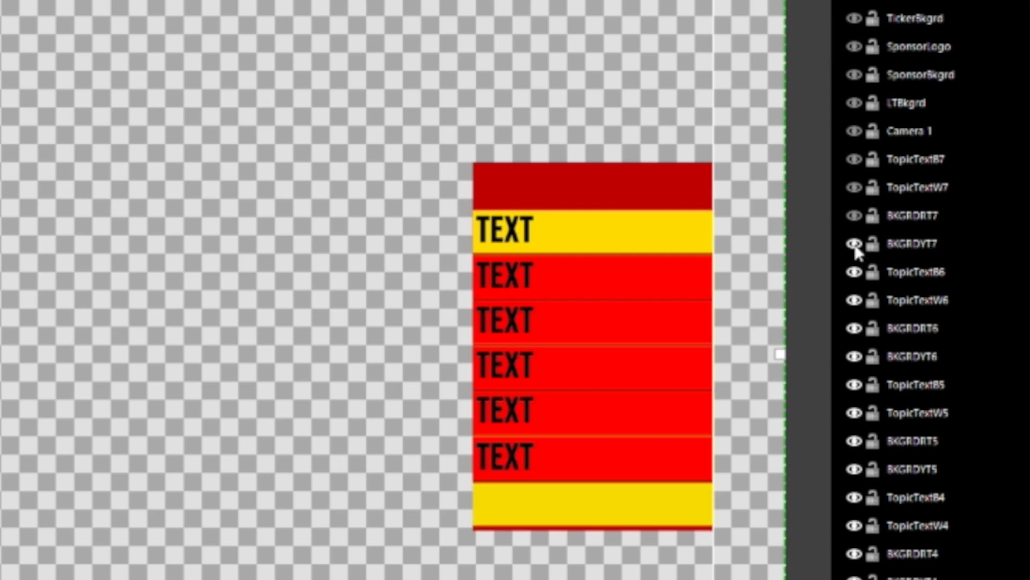
click(855, 215)
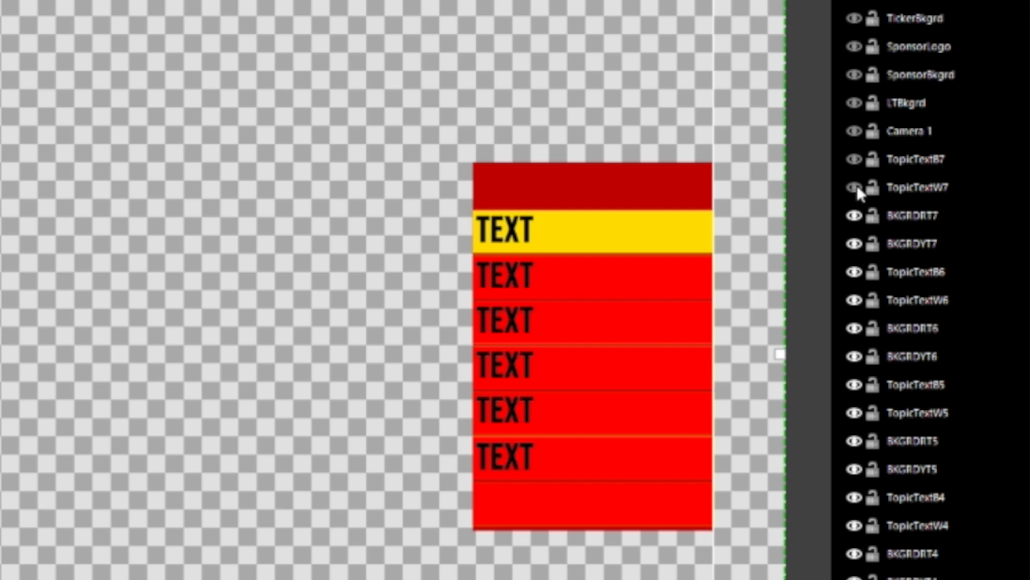
click(855, 188)
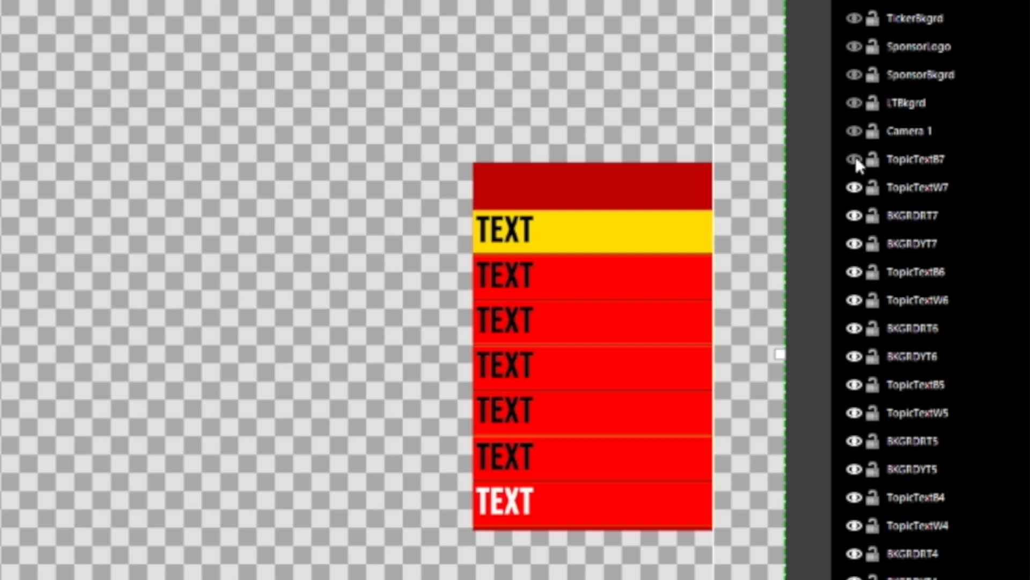
click(855, 159)
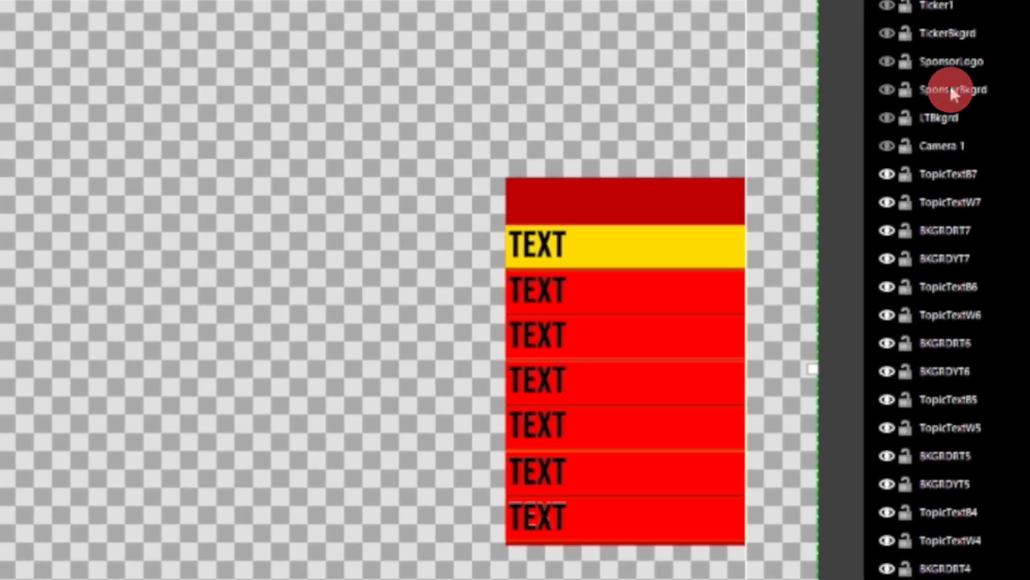
click(888, 89)
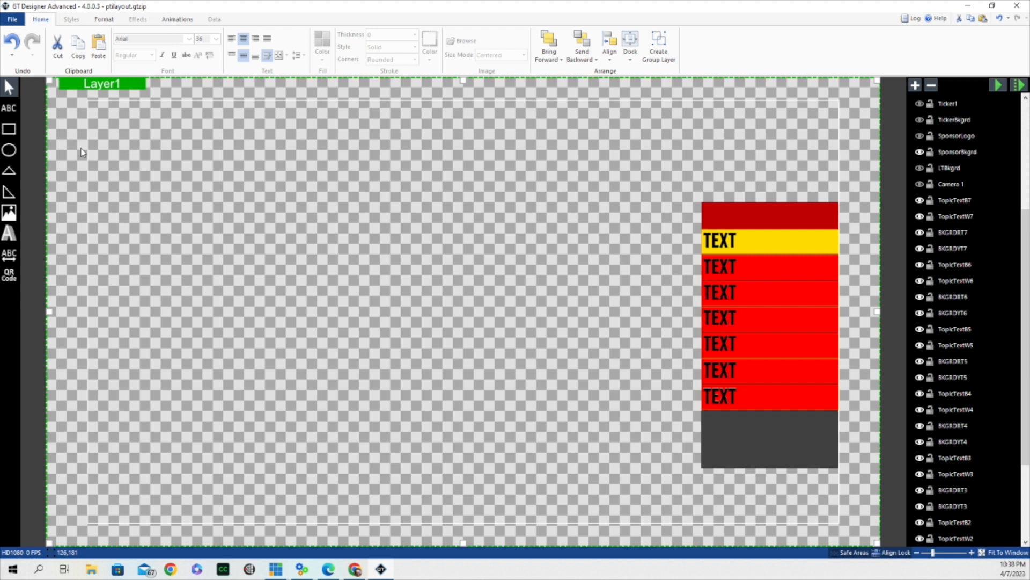
Try out a dark grey rectangle positioned over the sponsor background, and delete it.
click(10, 131)
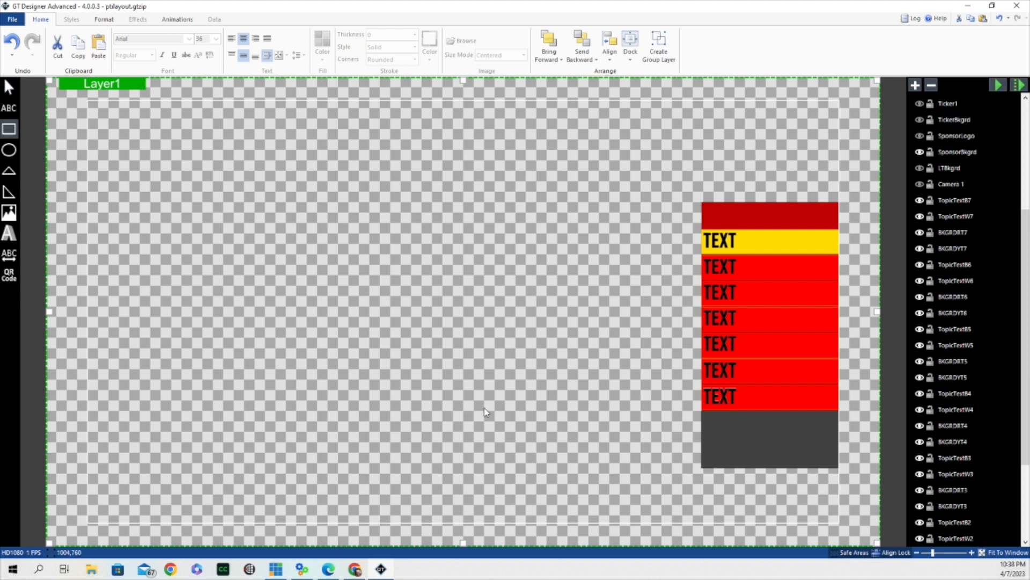
mouse_move(480, 406)
mouse_down()
mouse_move(645, 414)
mouse_move(640, 462)
mouse_up()
click(324, 61)
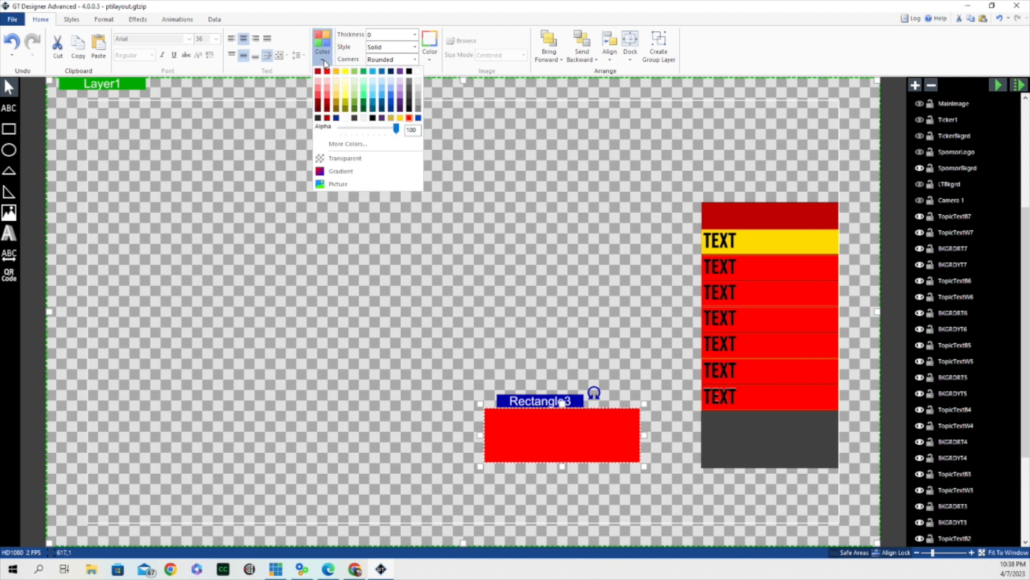
click(410, 99)
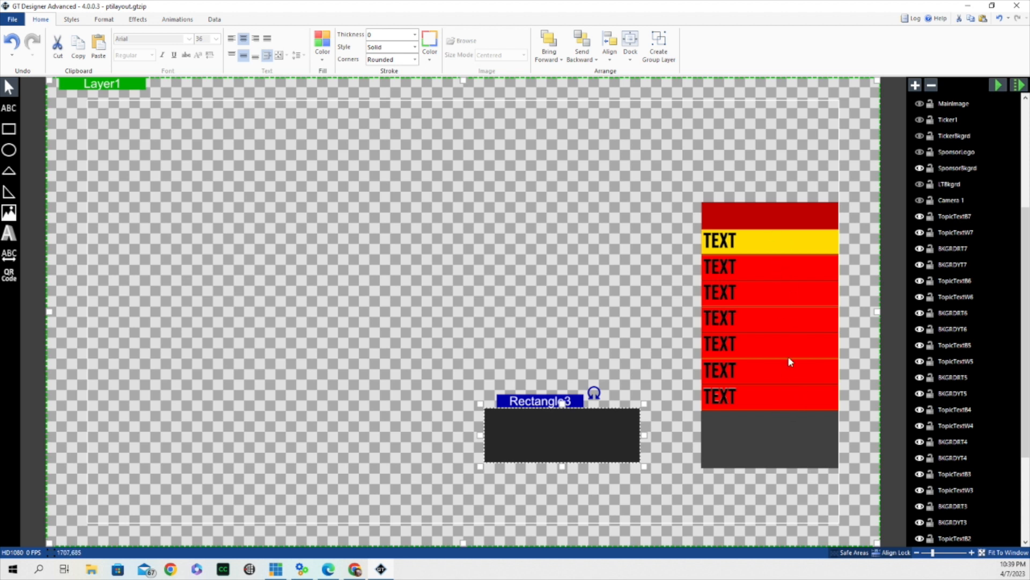
drag(553, 437, 756, 441)
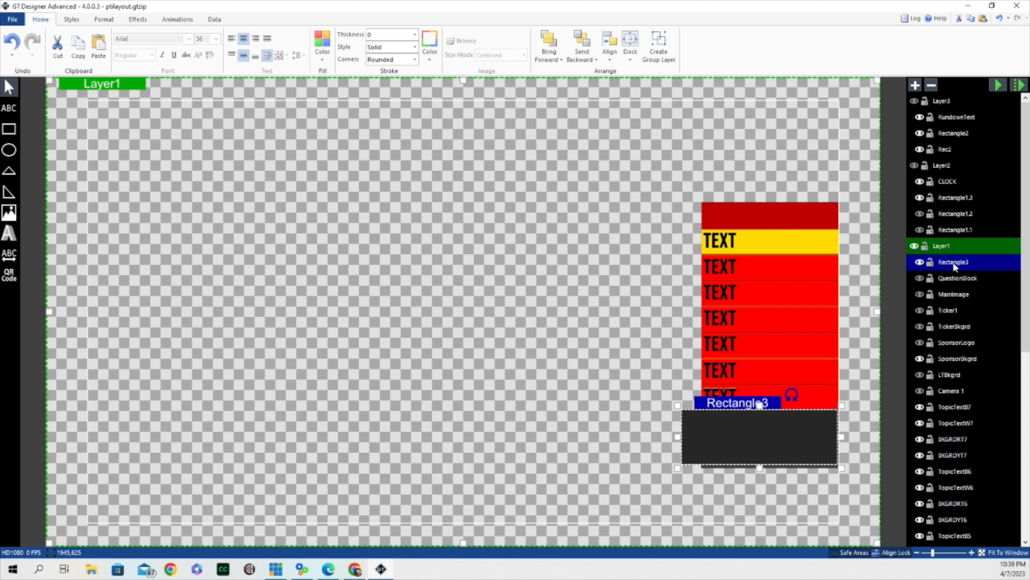
key(Delete)
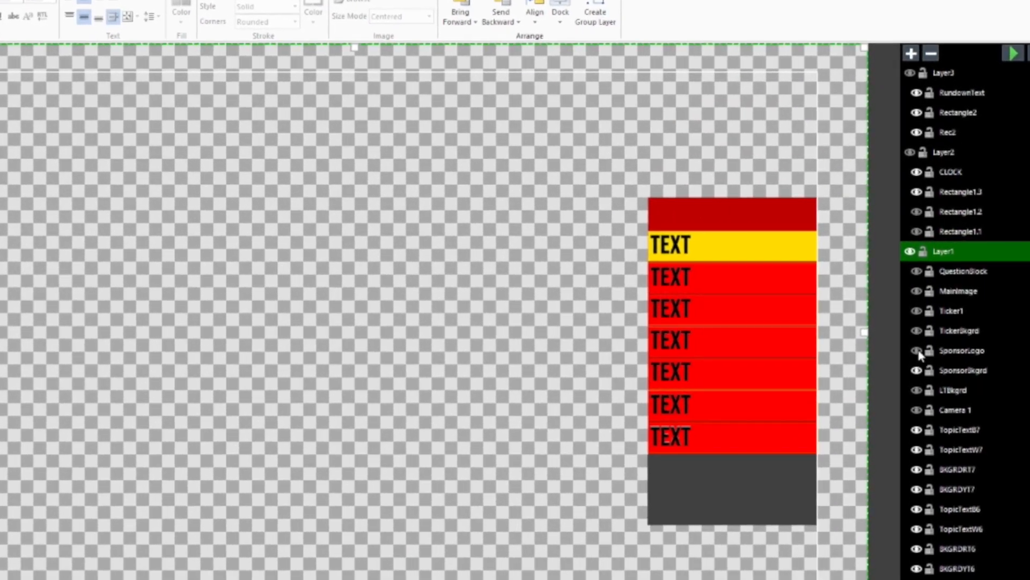
Show the SponsorLogo layer, and insert the One Mans Stream1-01 Professional image from the Downloads folder.
click(919, 326)
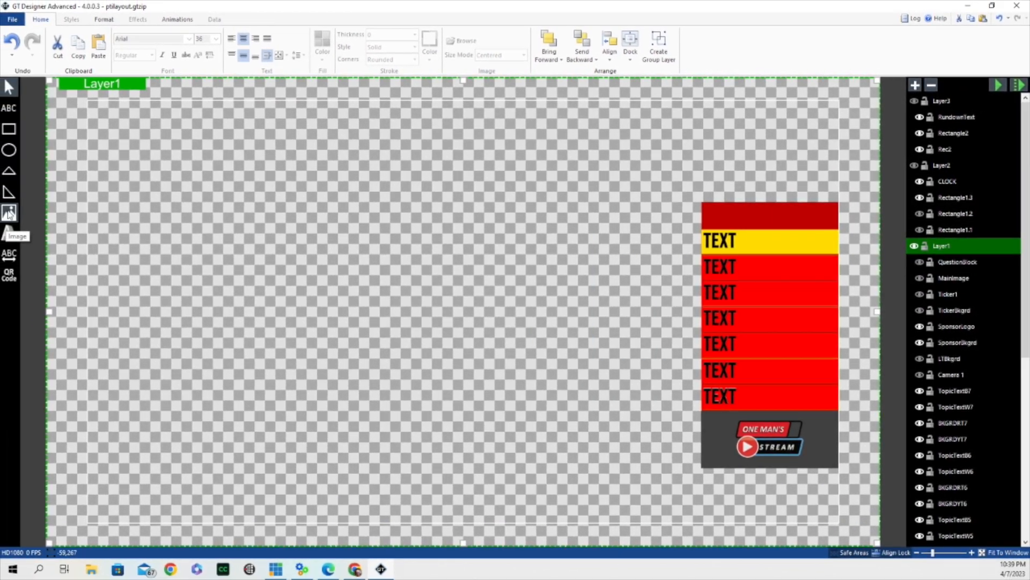
click(7, 214)
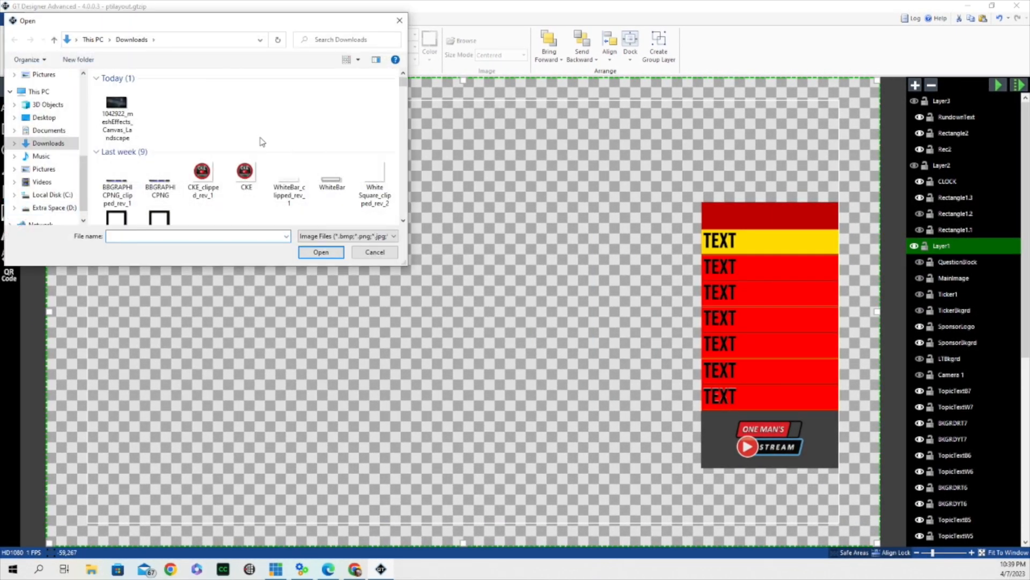
scroll(262, 141, down, 10)
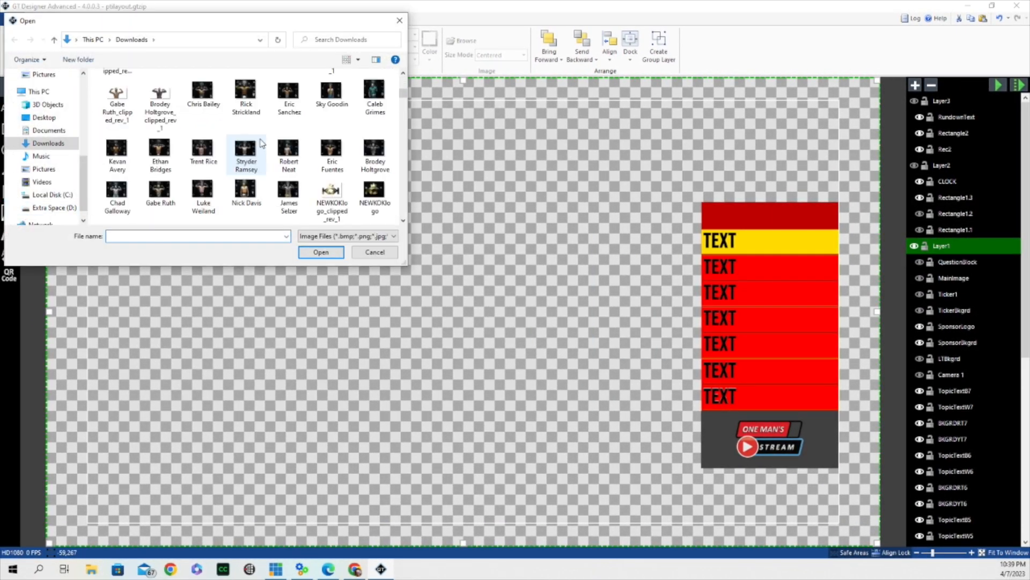
scroll(261, 141, down, 5)
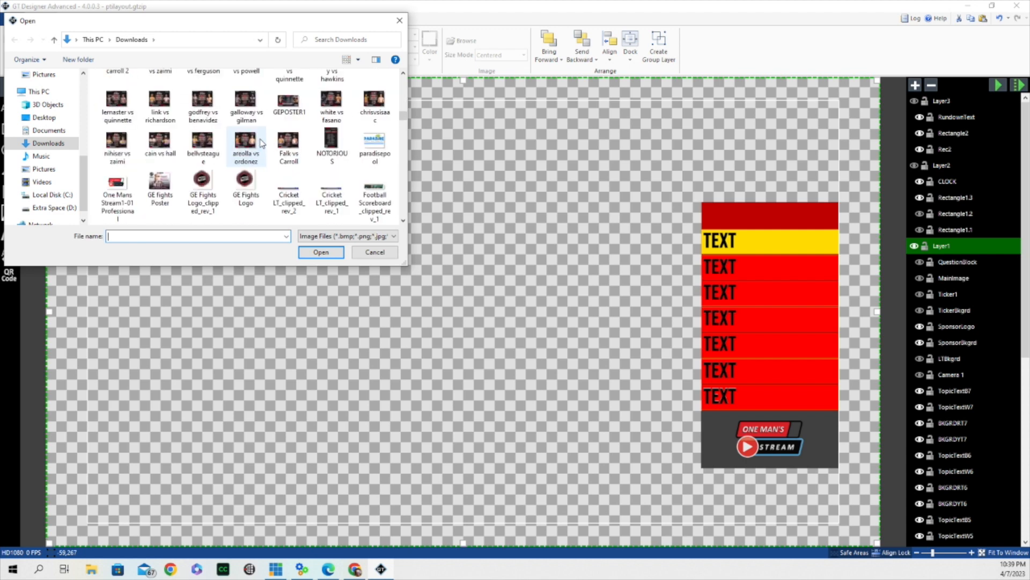
click(126, 191)
click(322, 252)
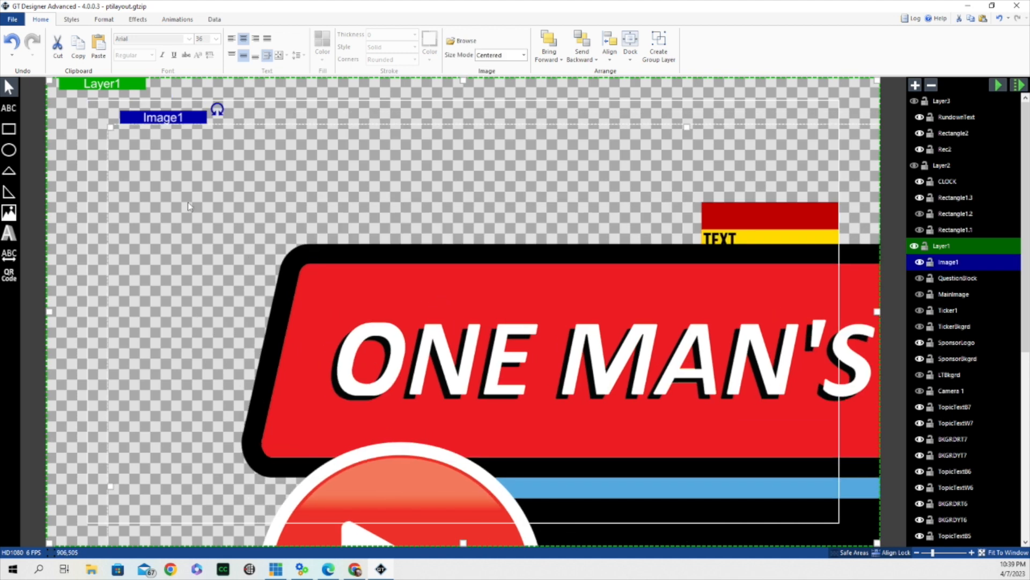
Shrink the inserted logo image to about the sponsor logo's size and place it over the sponsor background.
drag(109, 125, 630, 424)
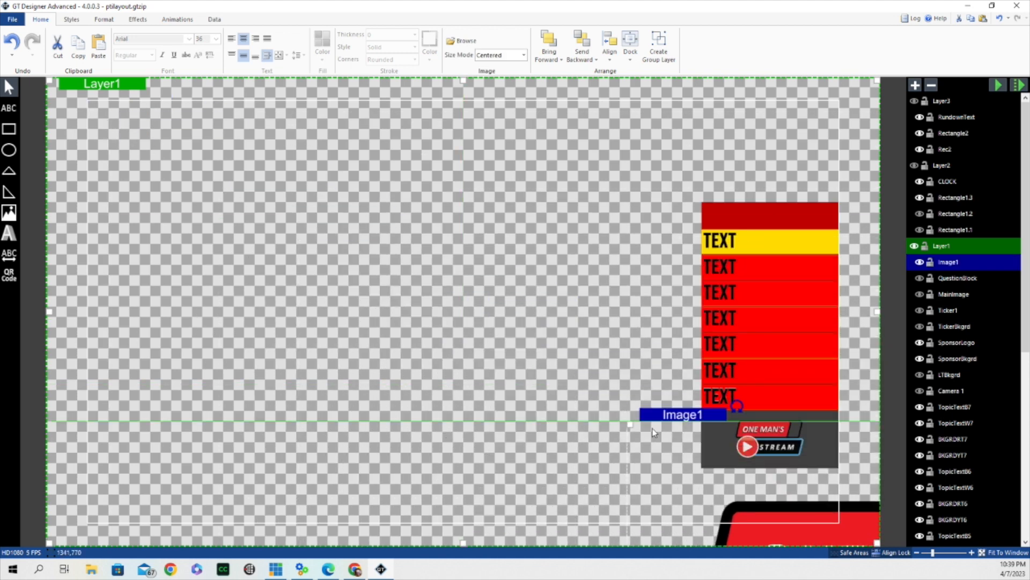
drag(810, 498, 156, 195)
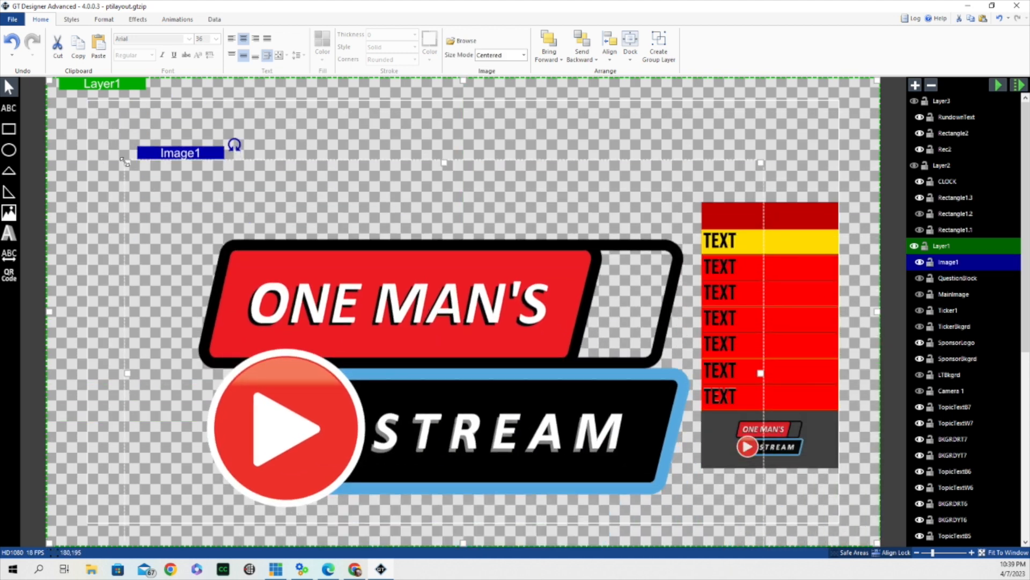
drag(124, 162, 474, 341)
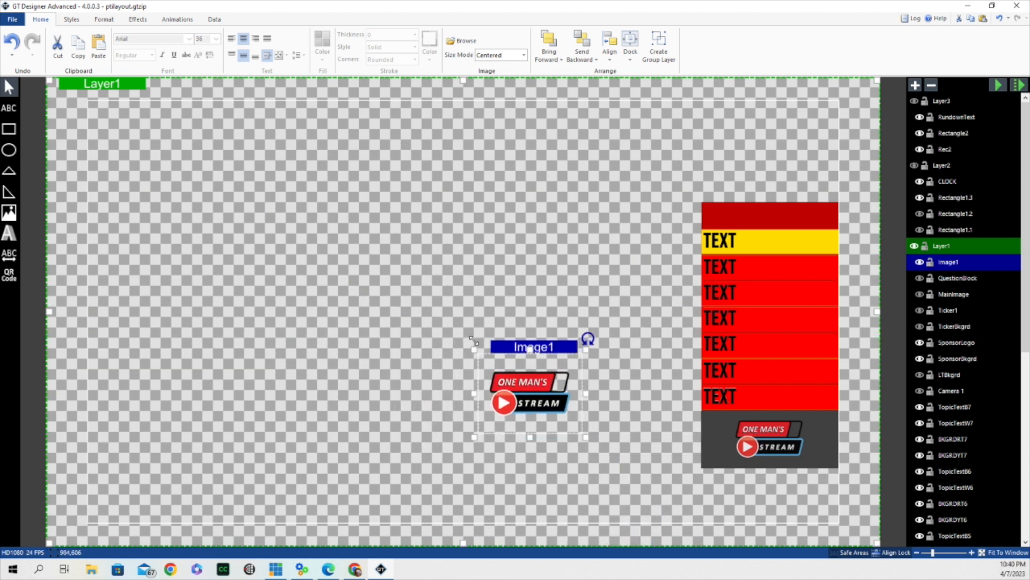
drag(526, 397, 759, 433)
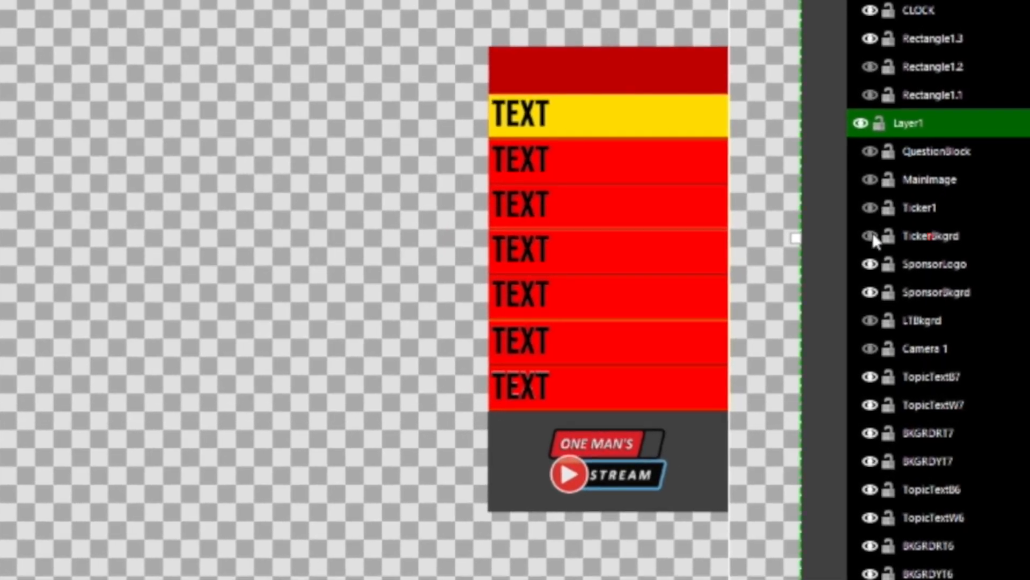
Show the ticker background TickerBkgrd, and draw a red rectangle of similar width directly beneath it.
click(870, 236)
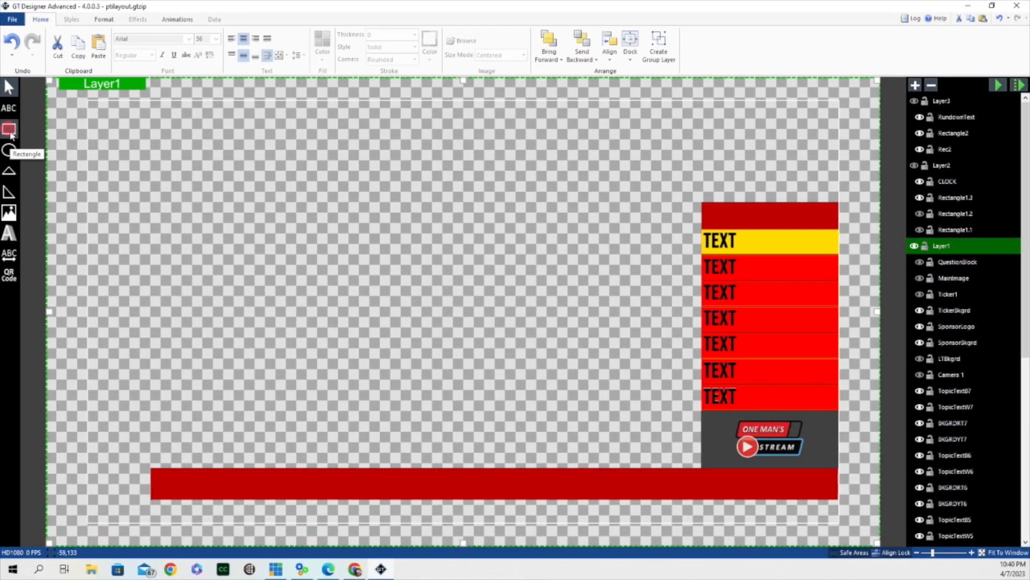
click(9, 130)
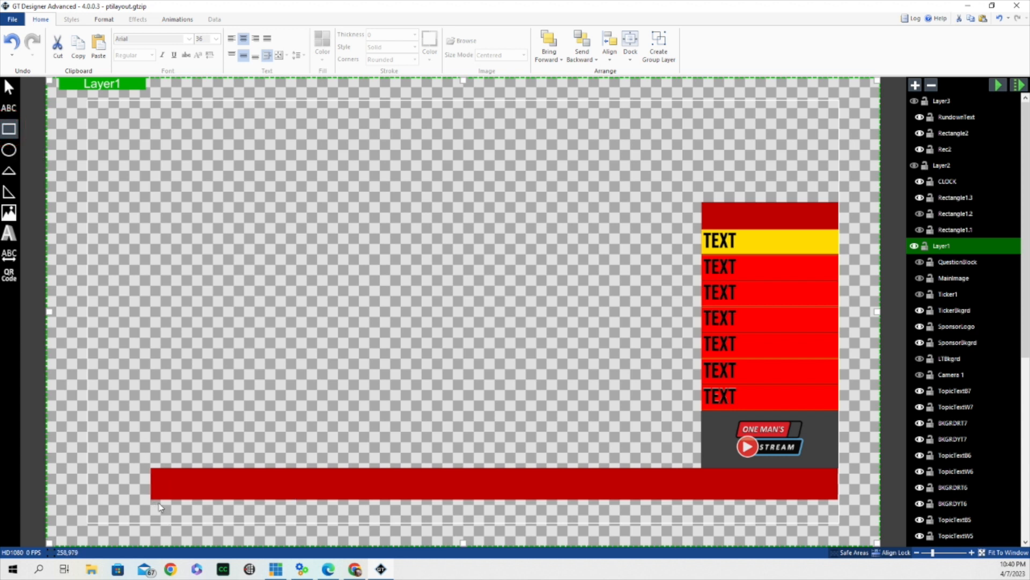
drag(152, 501, 841, 539)
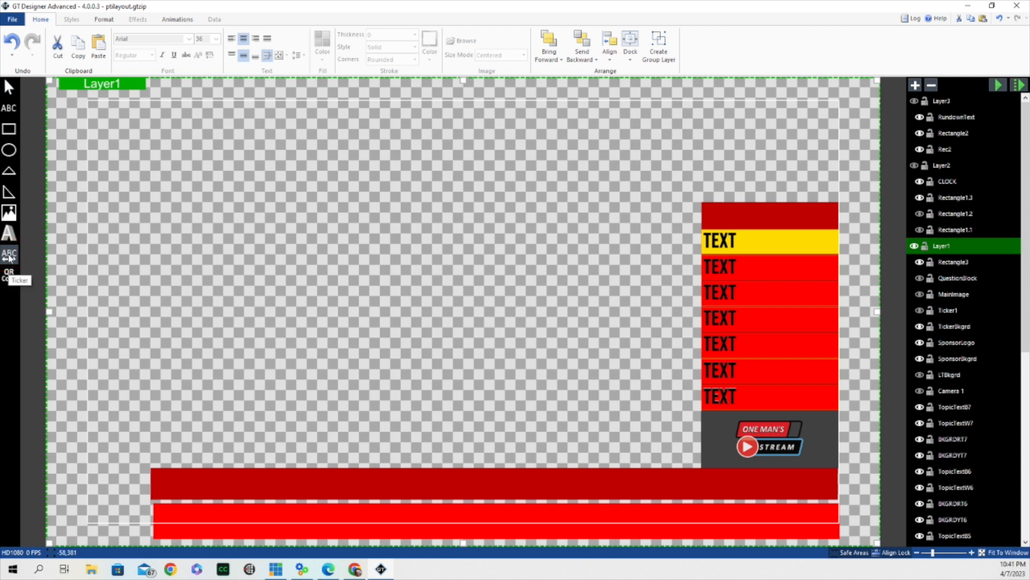
Try a ticker with horizontally and vertically centred text over the new rectangle, and delete both the ticker and the rectangle.
click(9, 255)
drag(159, 513, 841, 542)
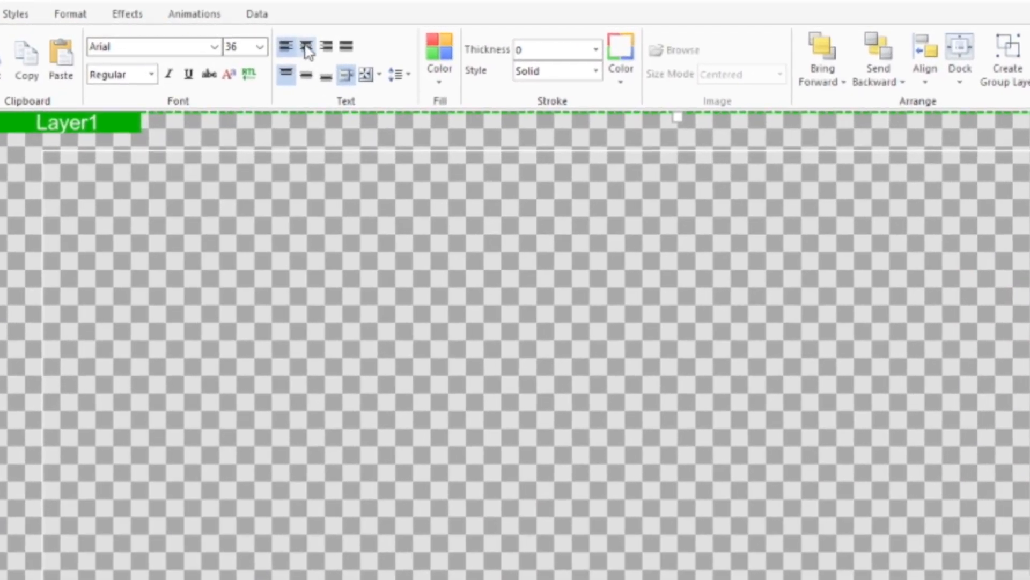
click(276, 42)
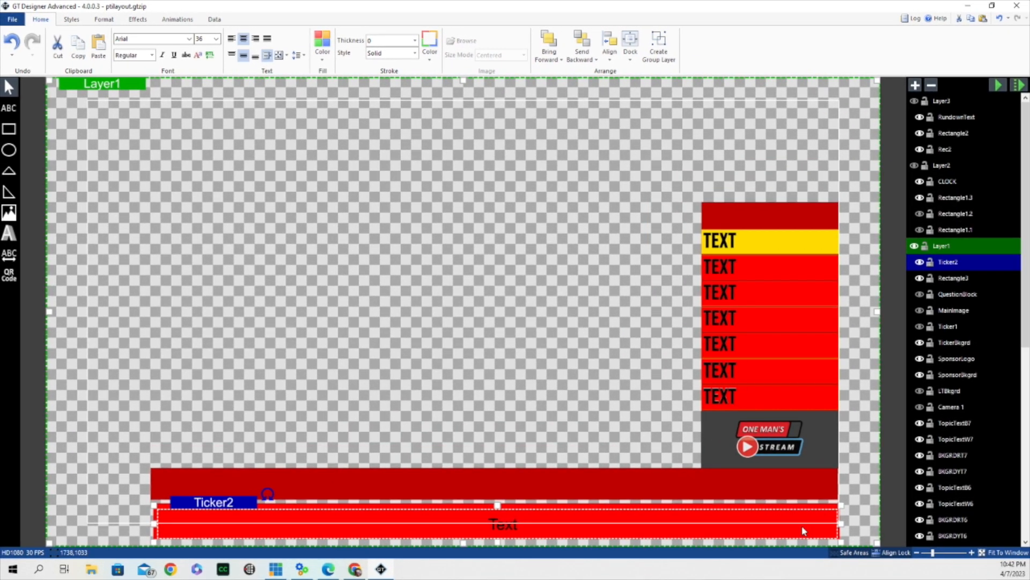
key(Delete)
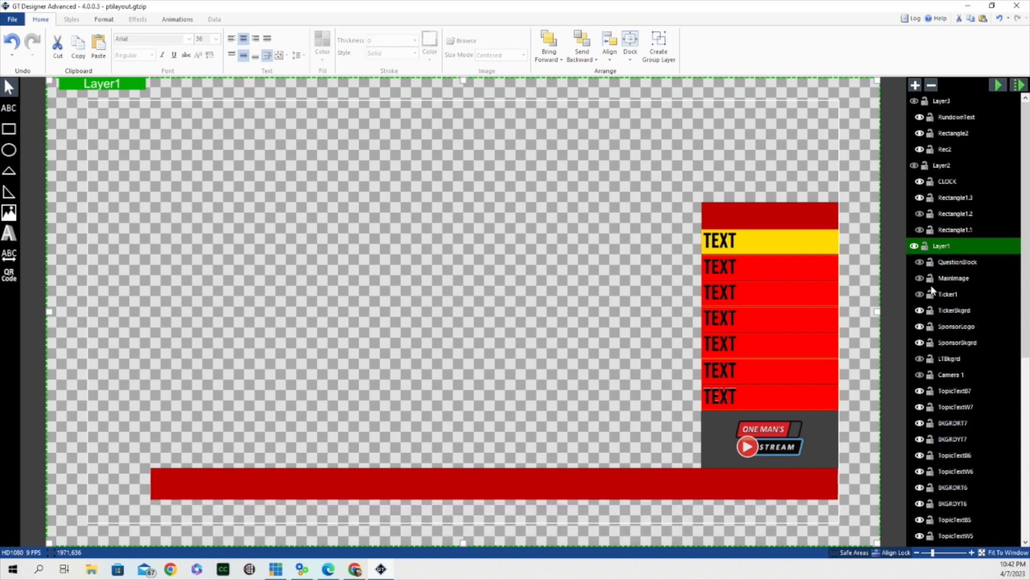
Show the Ticker1 text, the LTBkgrd lower-third background and the QuestionBlock text layers.
click(920, 295)
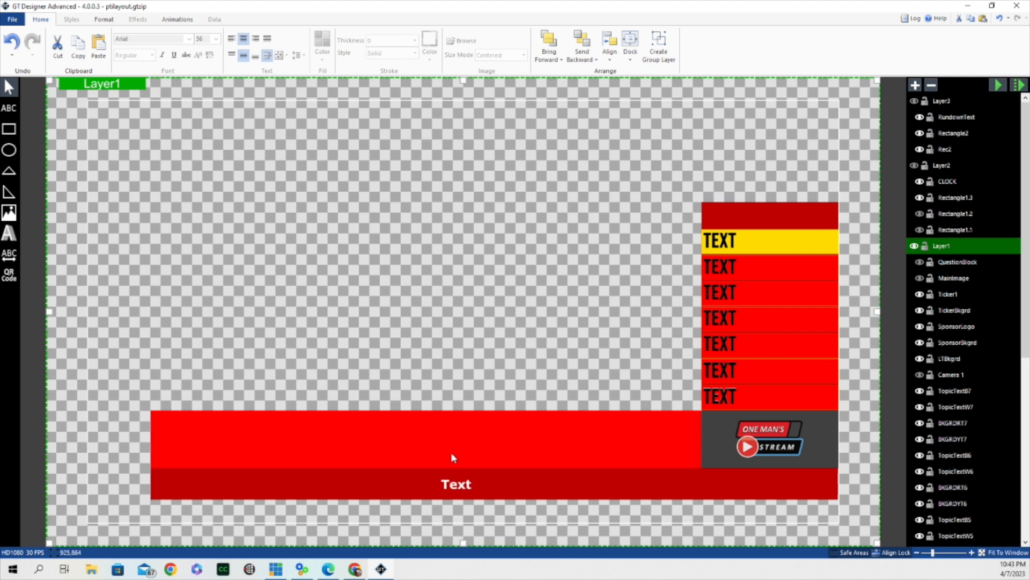
click(9, 129)
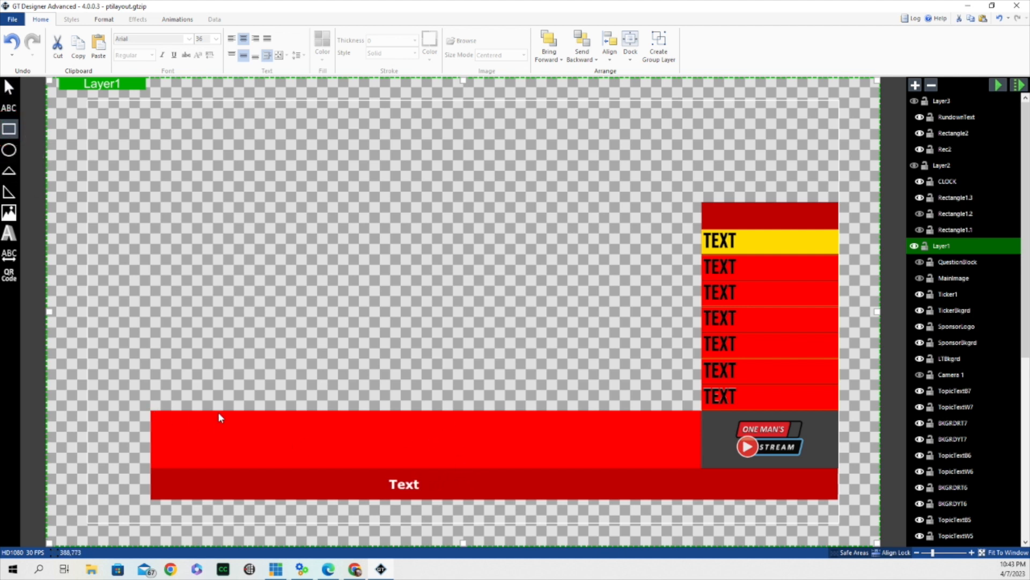
click(694, 459)
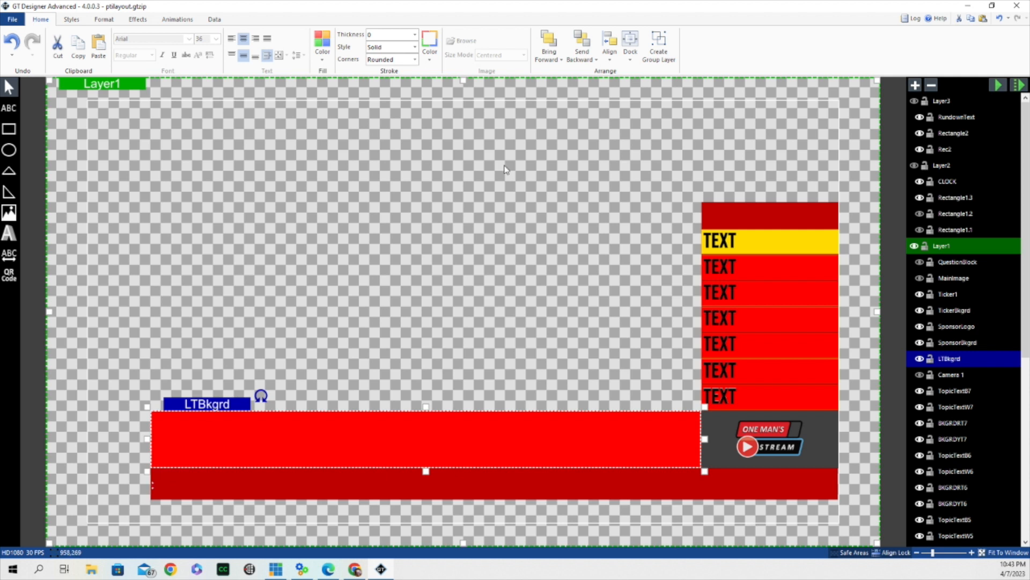
click(961, 260)
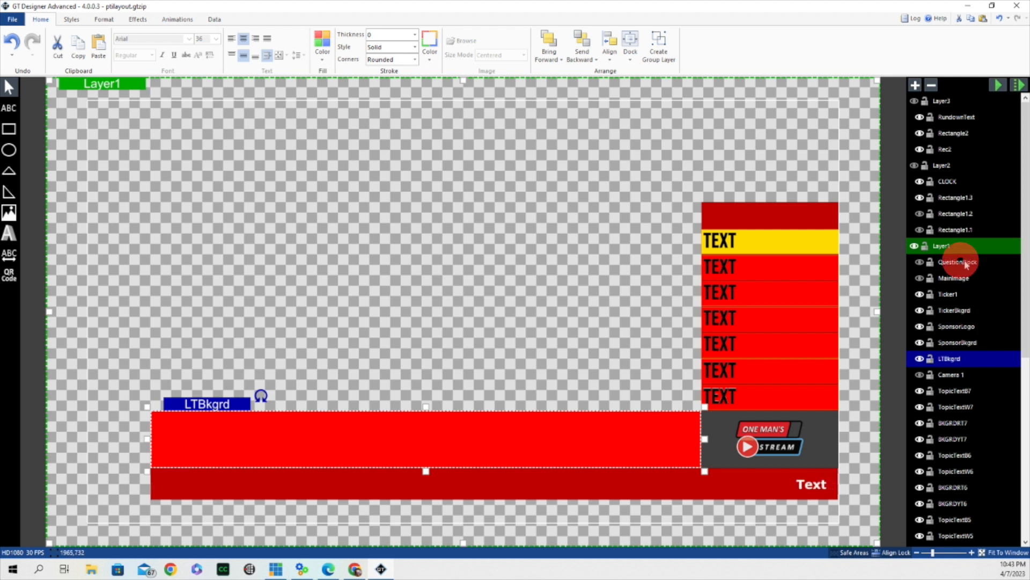
click(919, 262)
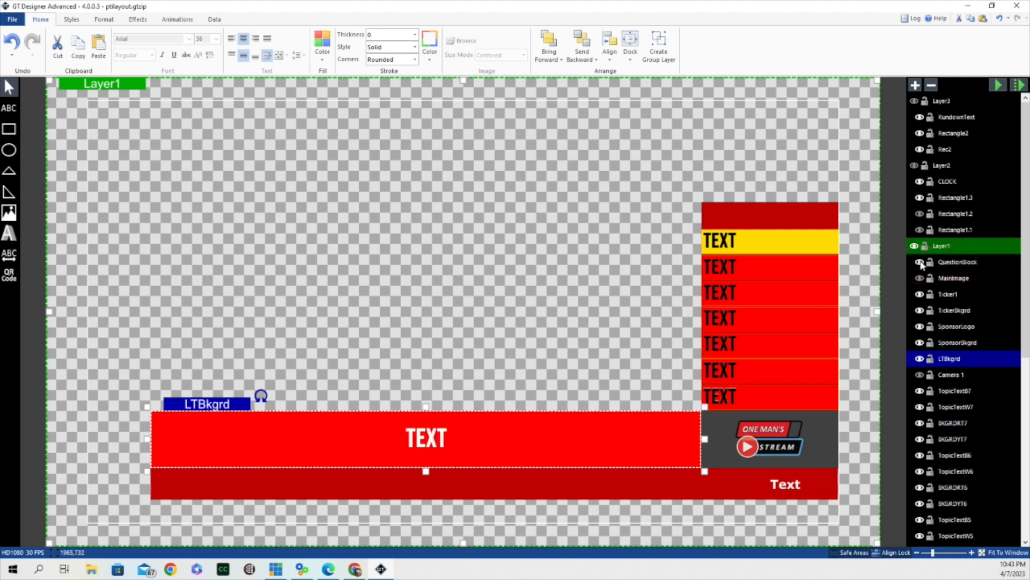
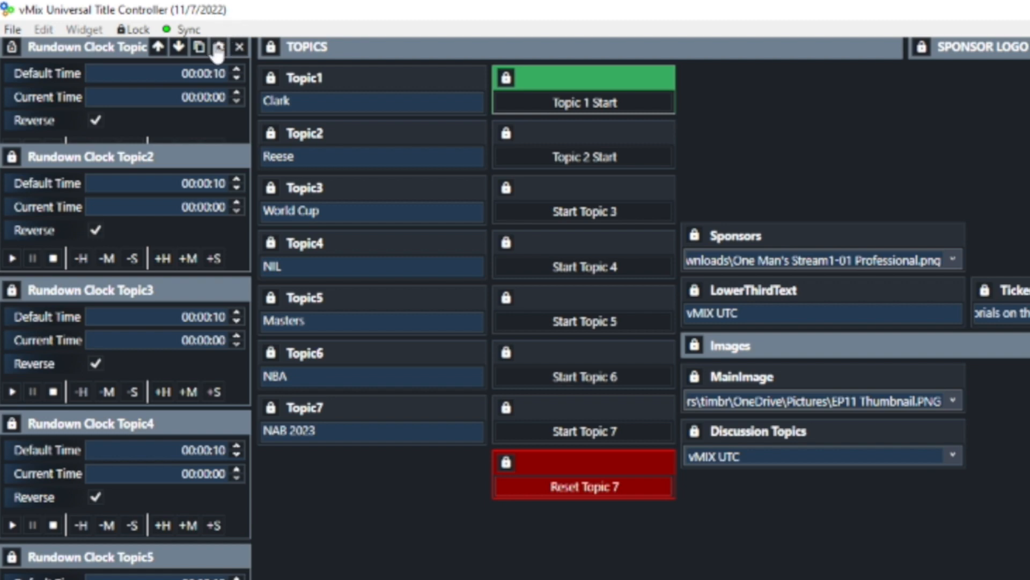
Open the properties of the Rundown Clock Topic 1 timer and examine its Start, Pause and Stop hotkey links.
click(218, 47)
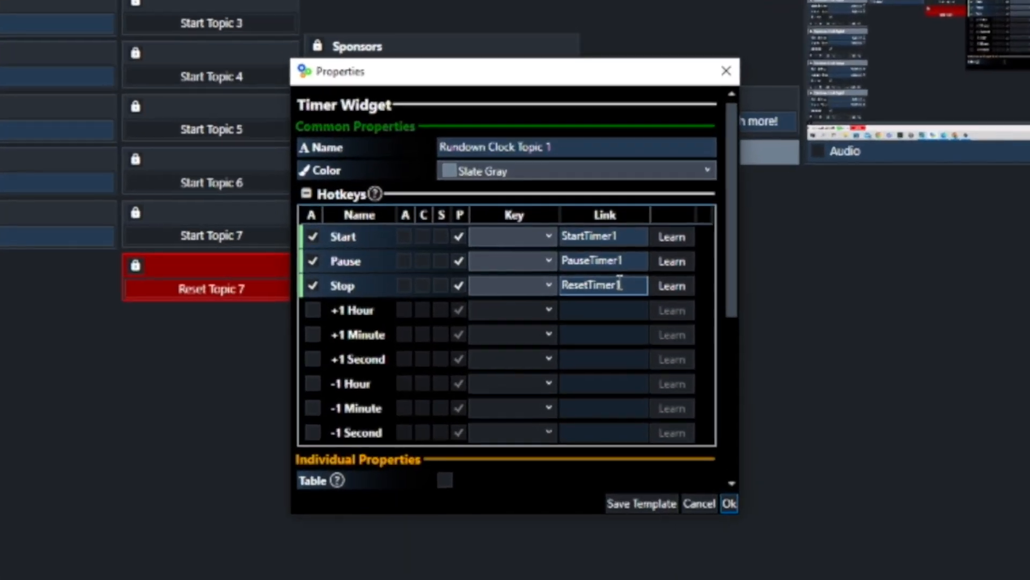
click(599, 261)
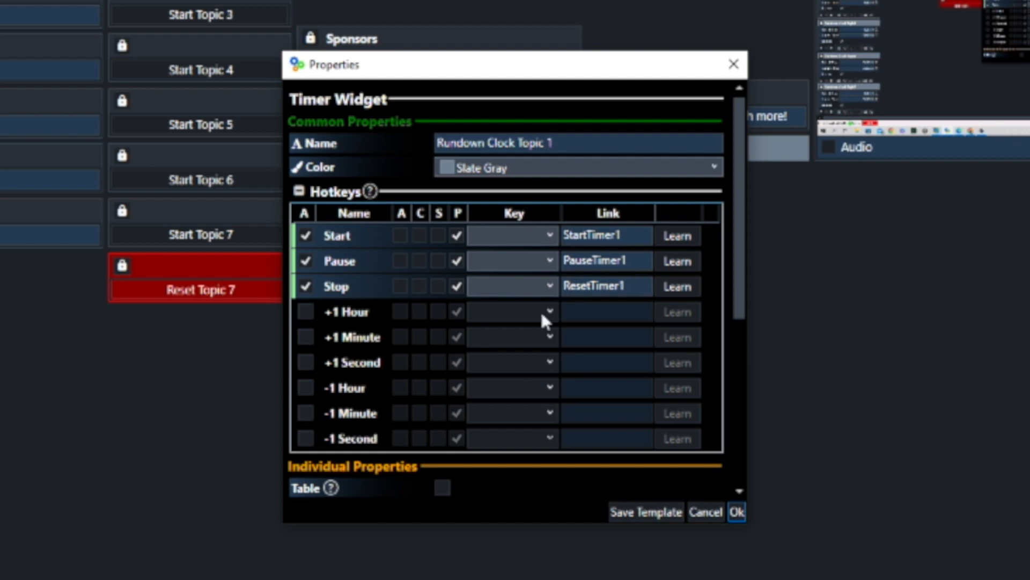
scroll(545, 319, down, 3)
scroll(550, 328, down, 2)
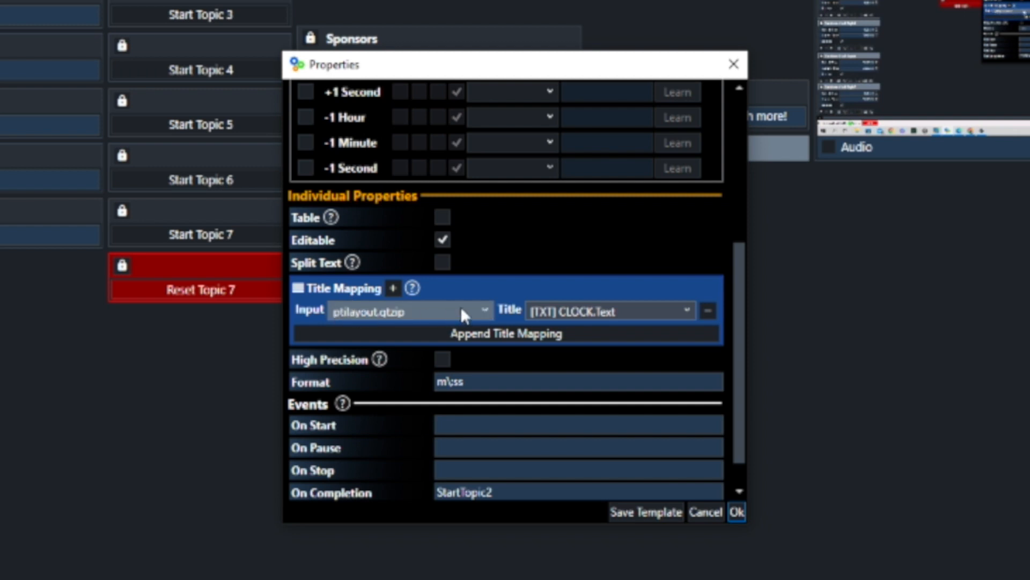
Set the timer's title mapping for the ptilayout.gtzip input to [TXT] CLOCK.Text.
click(685, 312)
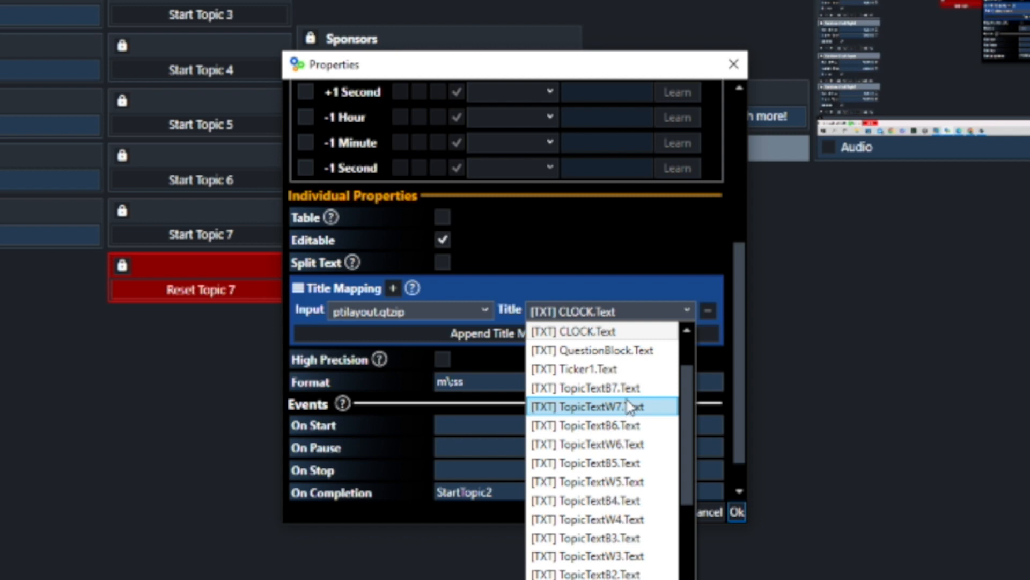
scroll(630, 406, up, 1)
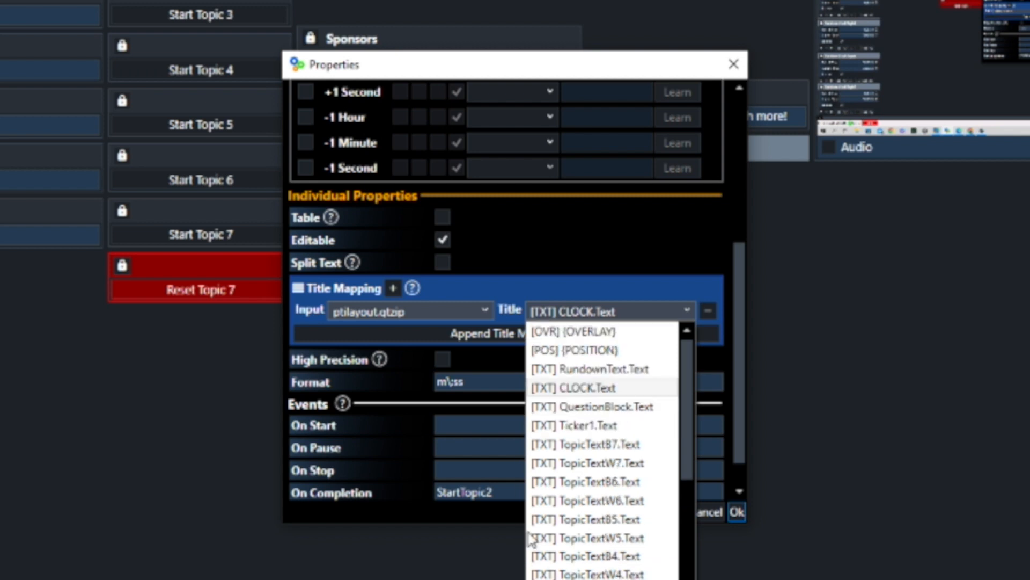
click(607, 394)
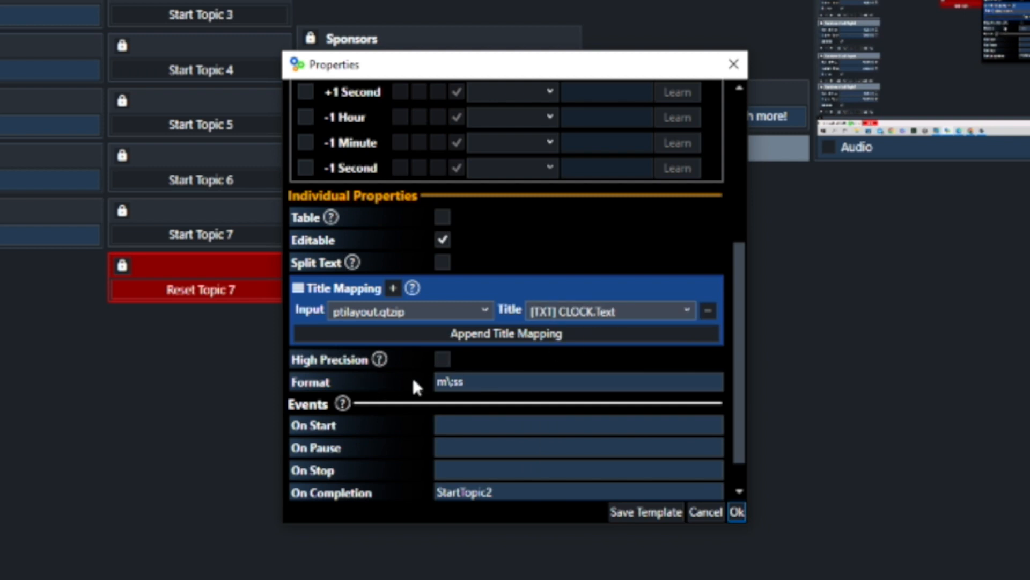
Examine the timer's time format and its On Completion event.
click(442, 381)
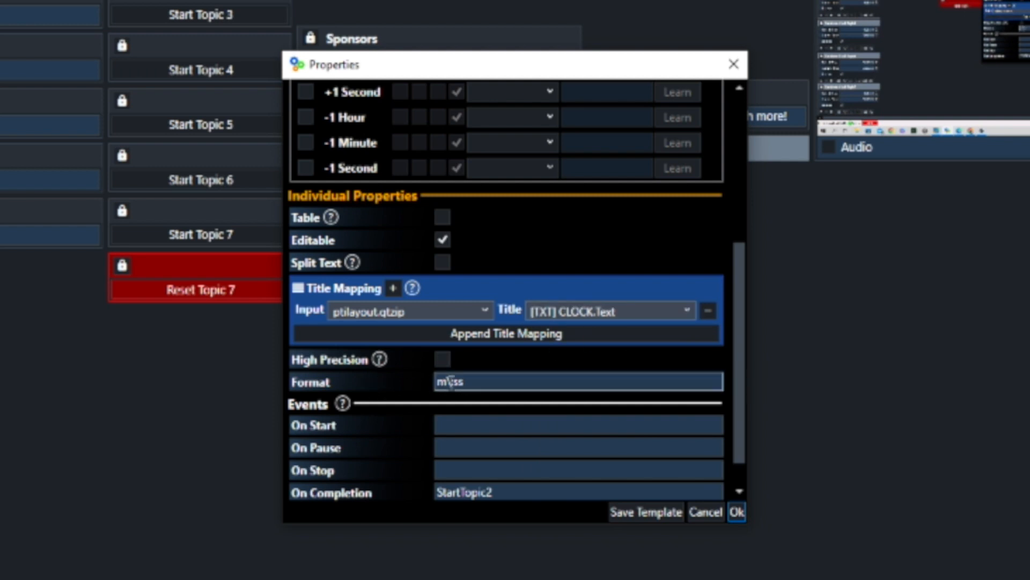
click(437, 381)
scroll(544, 397, down, 1)
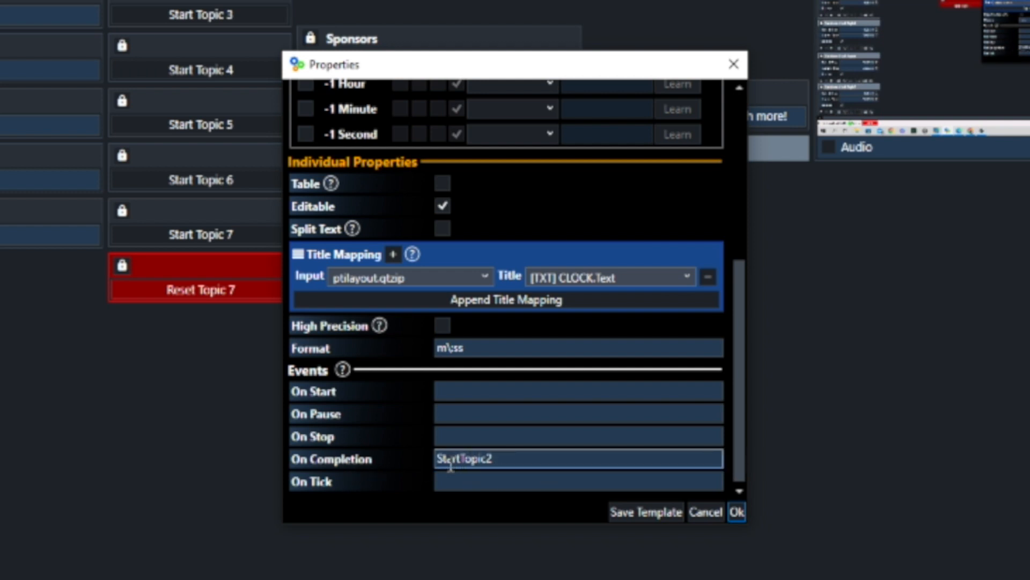
click(468, 461)
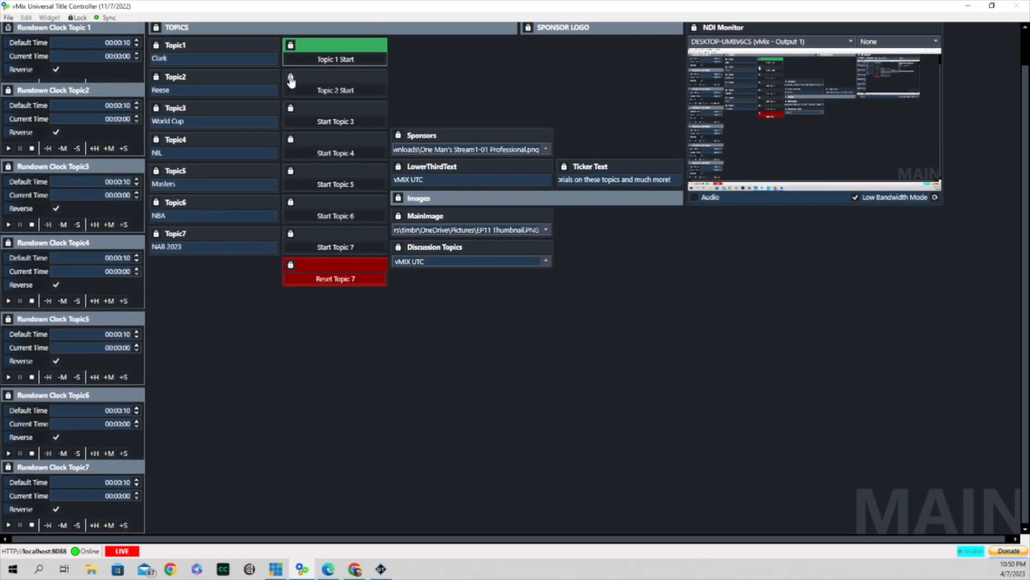
Open the properties of the Topic 2 Start button and examine its Execute hotkey link and its list of script commands.
mouse_move(317, 79)
click(369, 77)
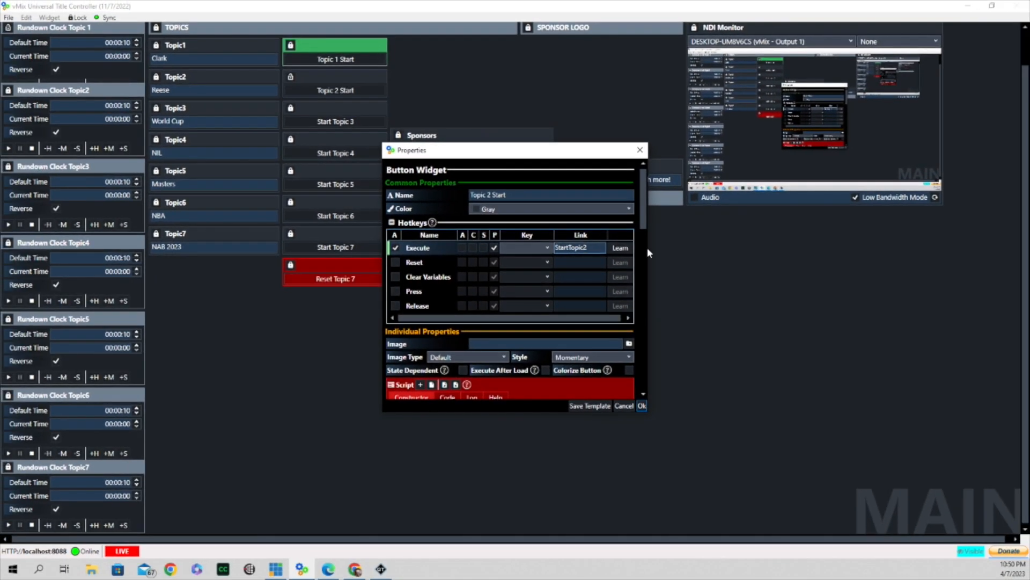
scroll(570, 290, down, 3)
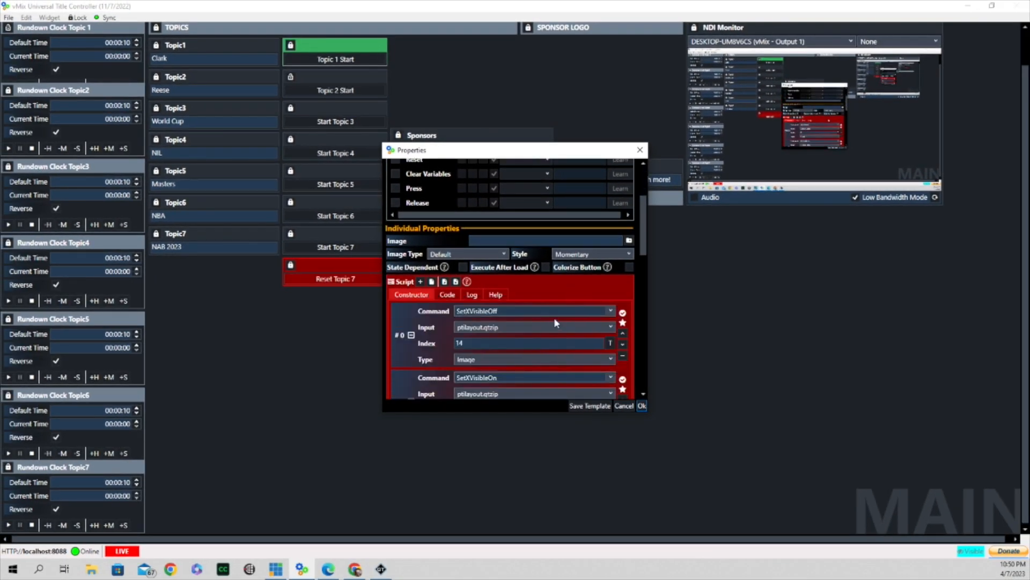
scroll(561, 288, down, 9)
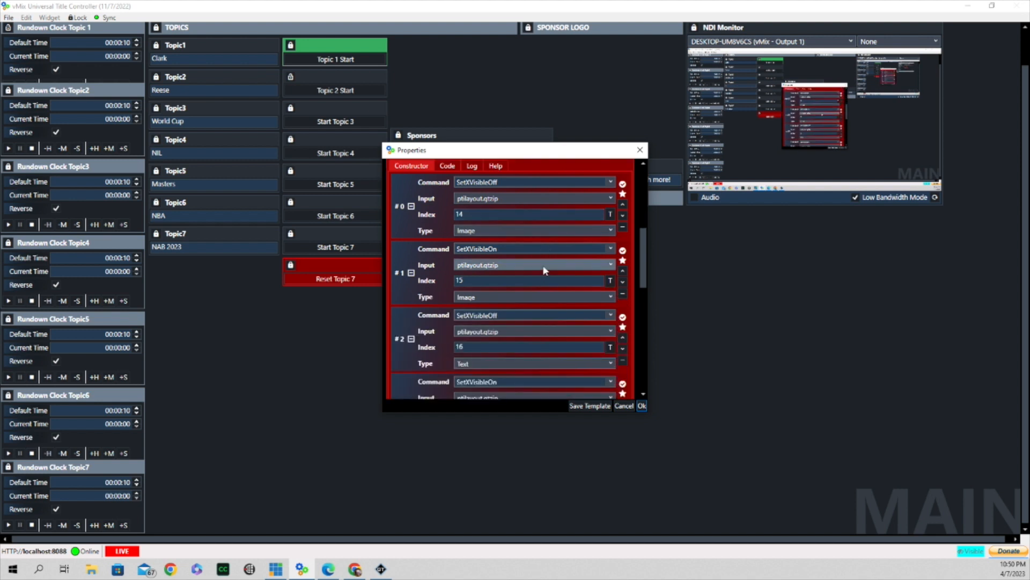
scroll(544, 283, down, 8)
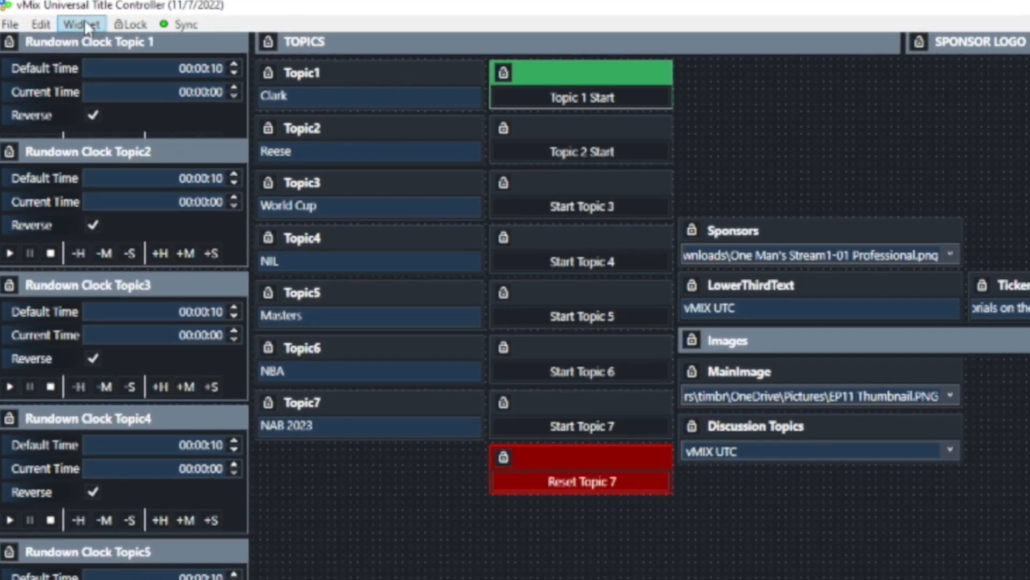
Add a new Button widget in the empty layout area below the Discussion Topics list.
click(84, 24)
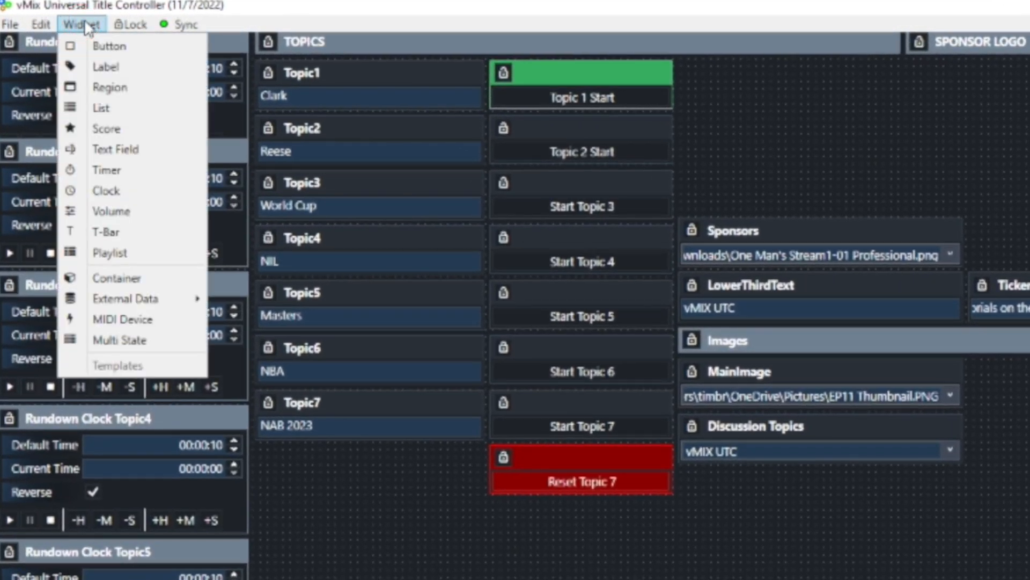
click(109, 47)
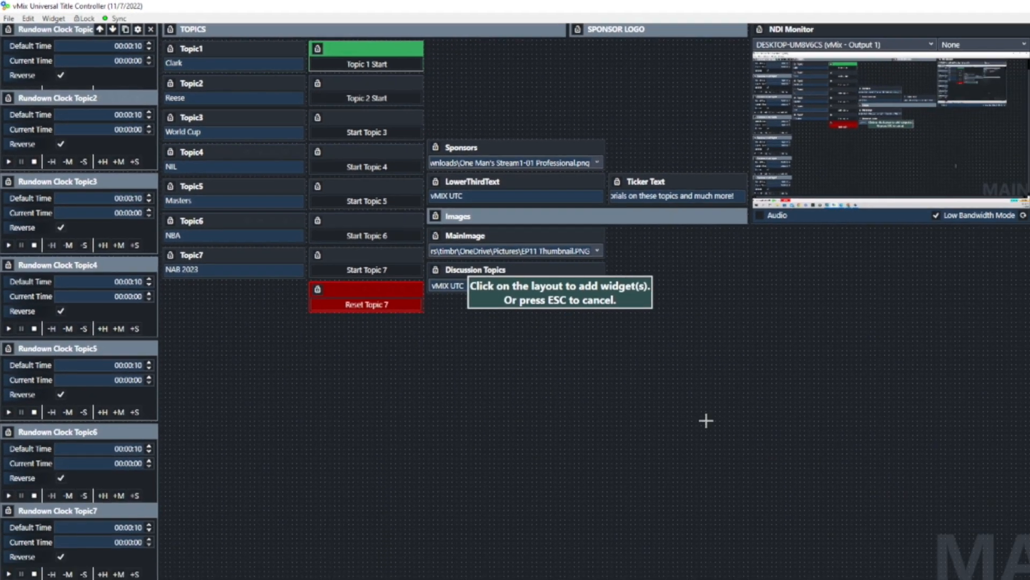
click(523, 338)
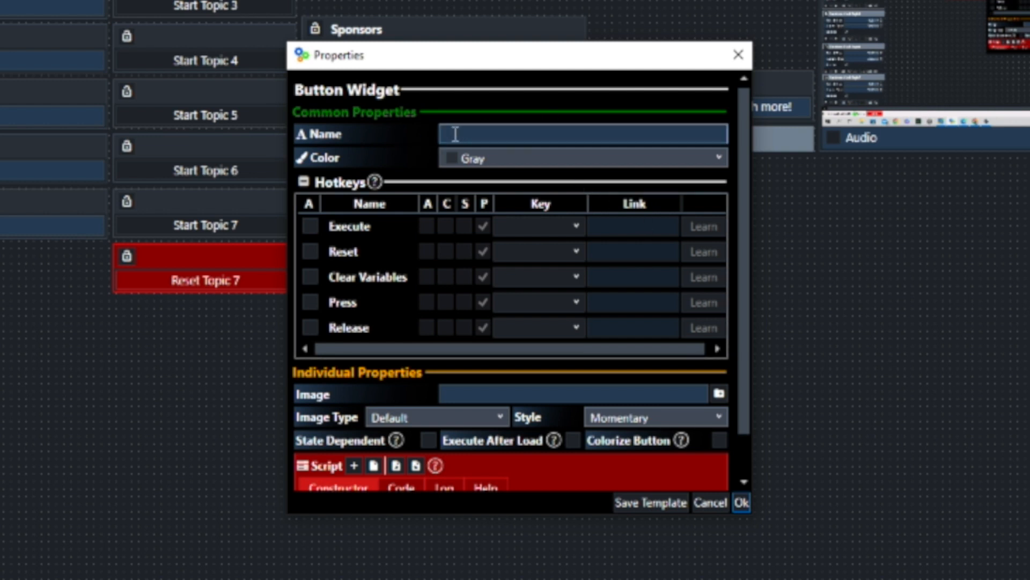
Activate the new button's Execute hotkey with the link StartTopic2, and save the button's properties.
scroll(596, 356, down, 2)
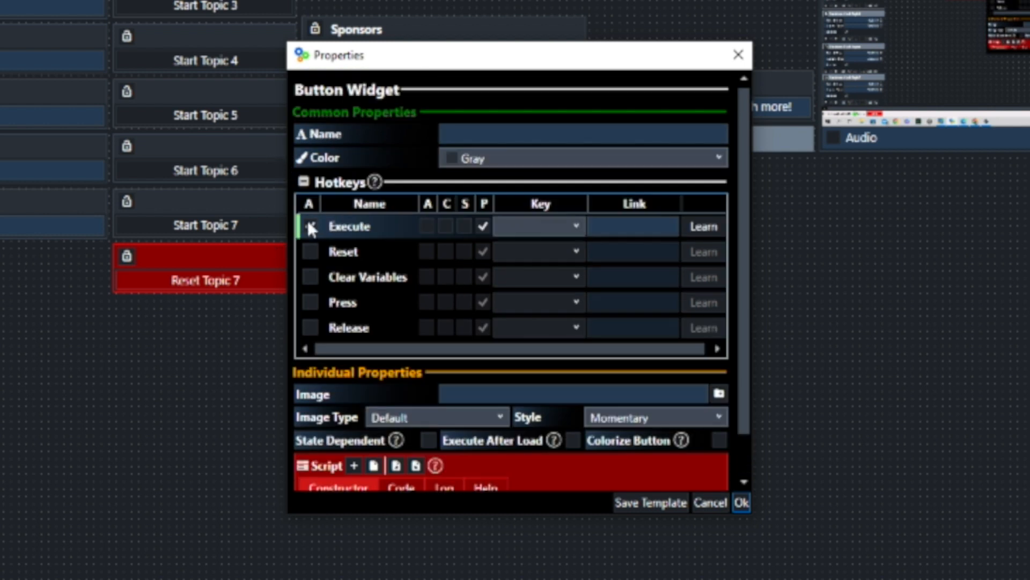
click(610, 225)
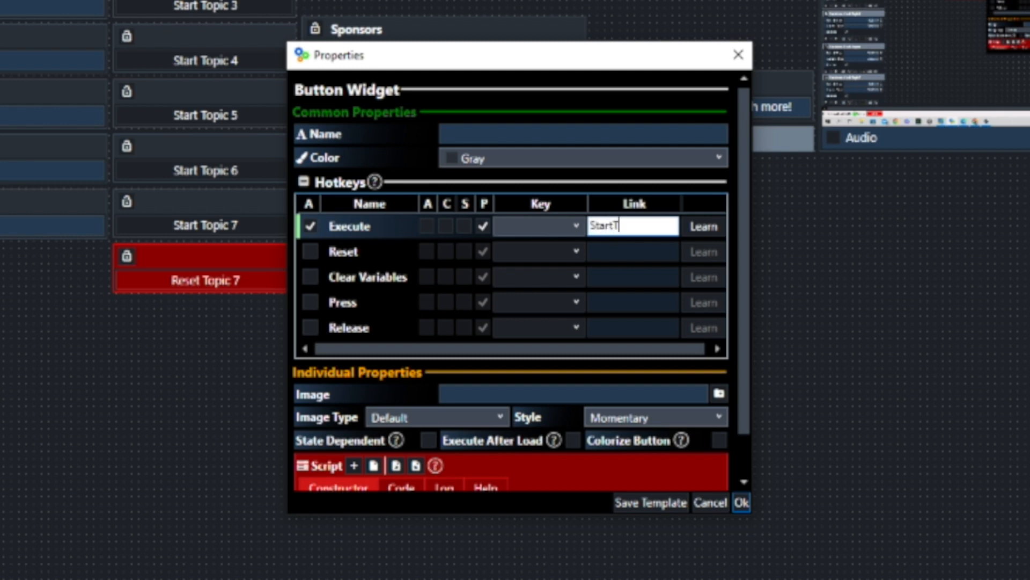
text(StartTopic2)
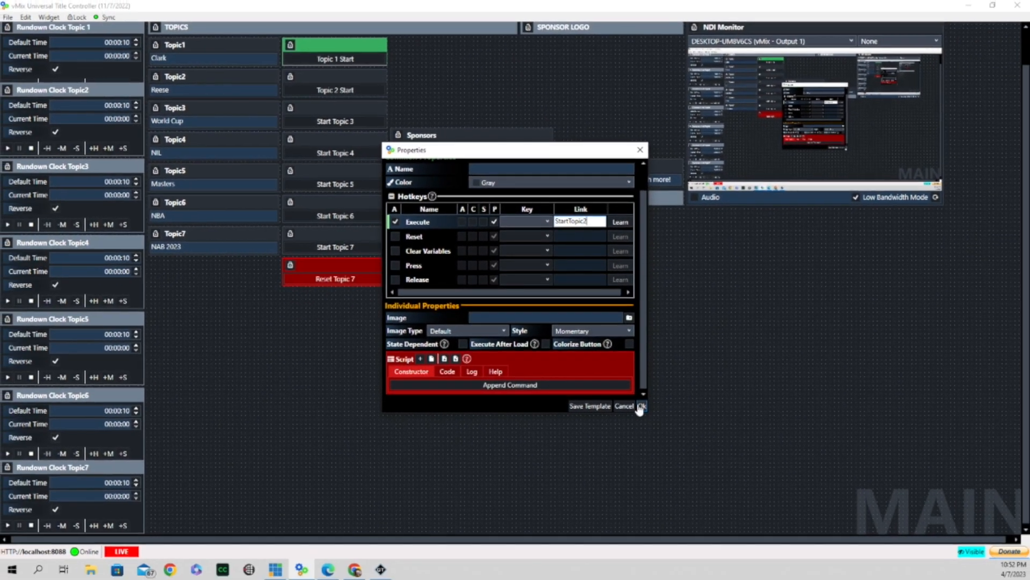
click(642, 406)
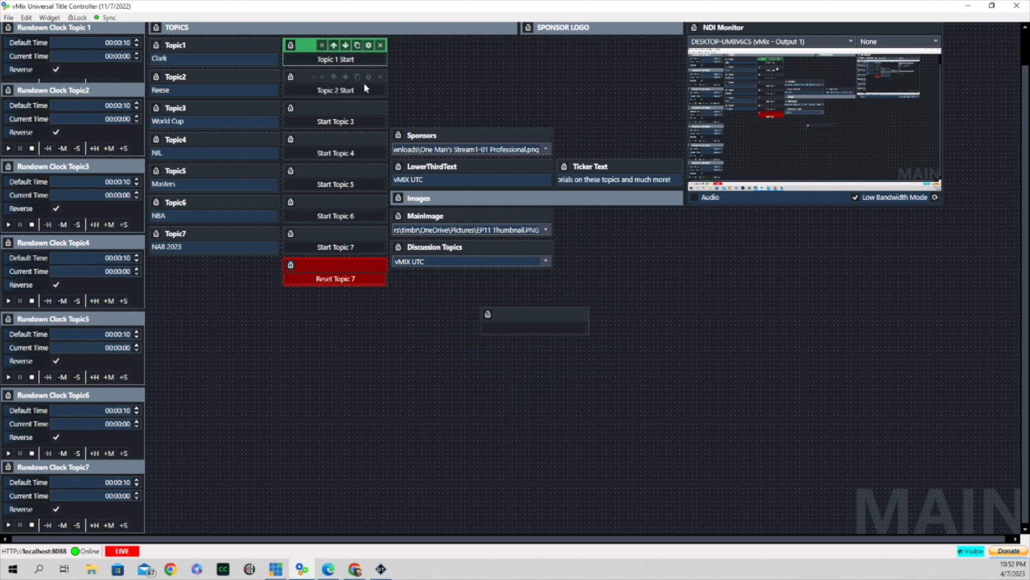
Reopen the Topic 2 Start button's properties and review its complete script as a reference for the new button.
click(368, 77)
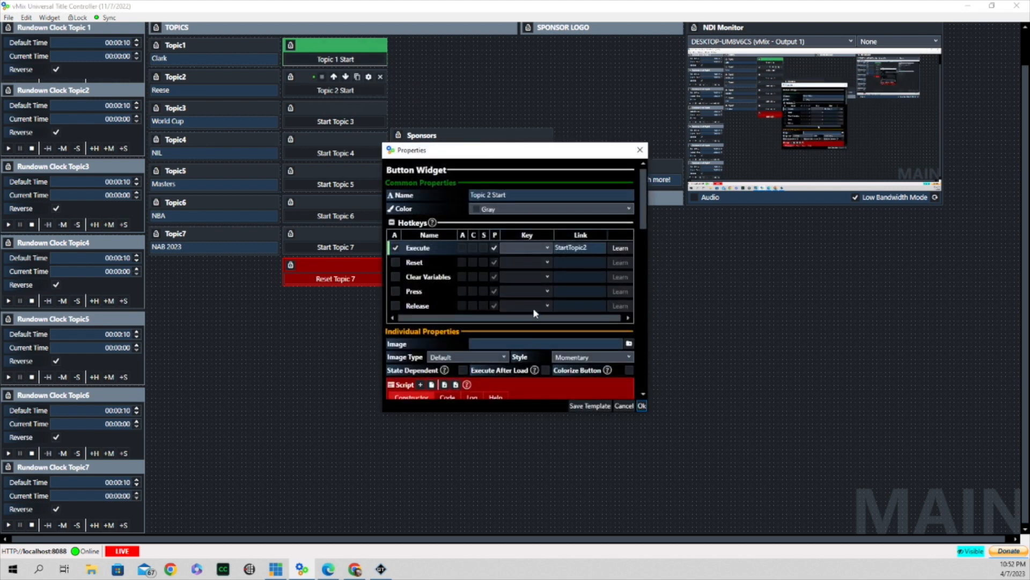
scroll(532, 308, down, 3)
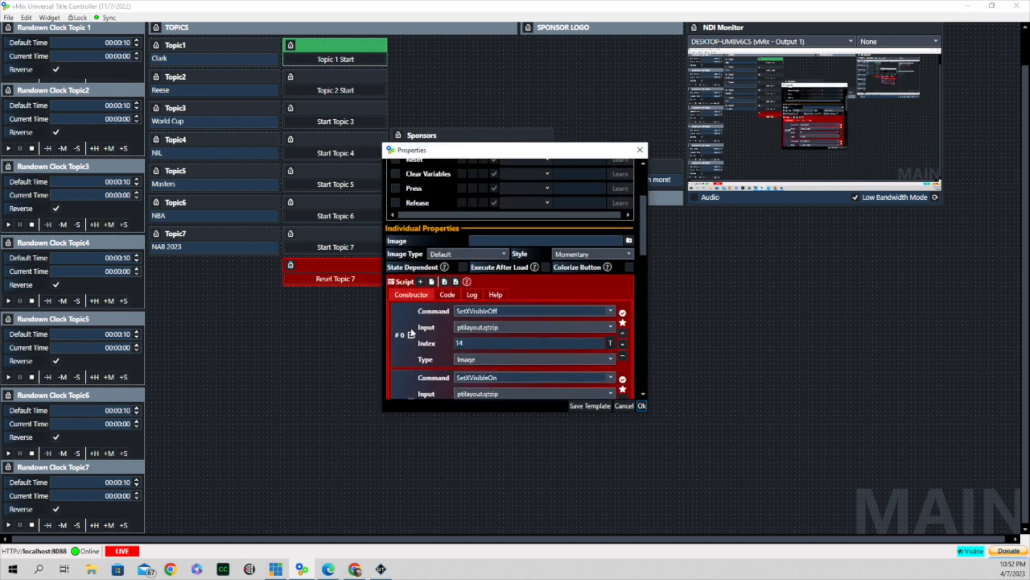
scroll(412, 334, down, 18)
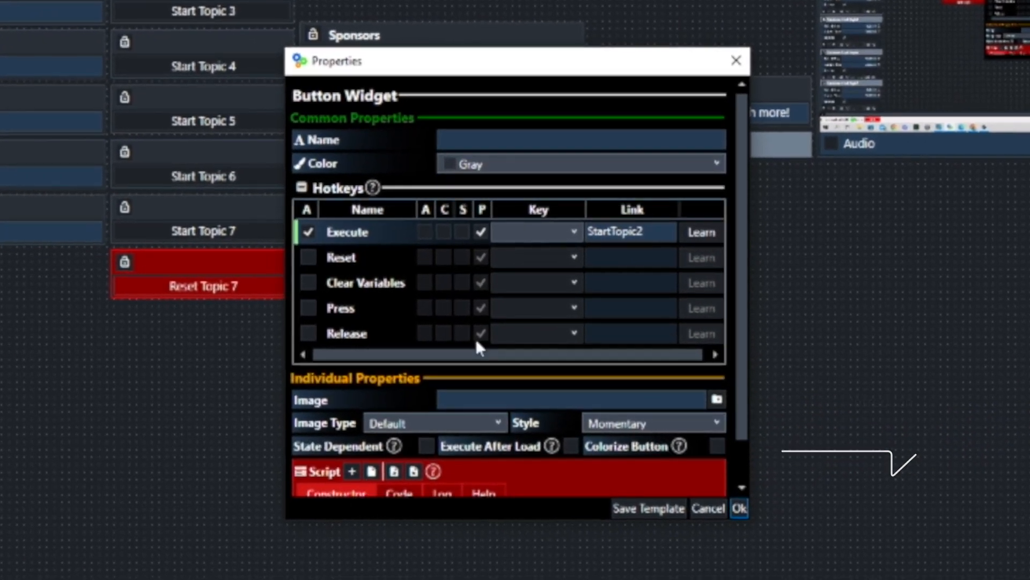
Add six empty commands to the new StartTopic2 button's script.
scroll(479, 334, down, 2)
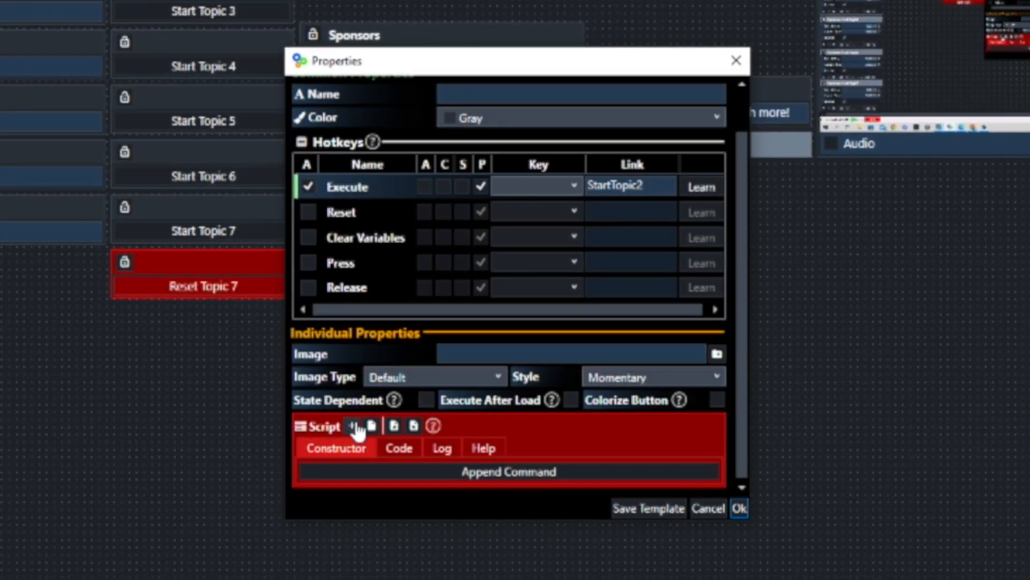
click(354, 426)
click(355, 317)
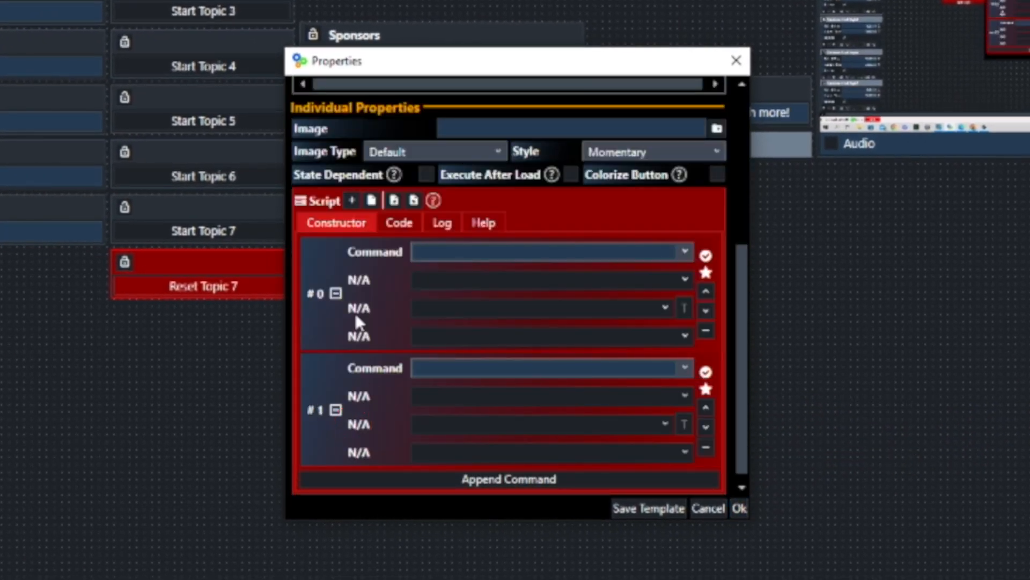
click(353, 201)
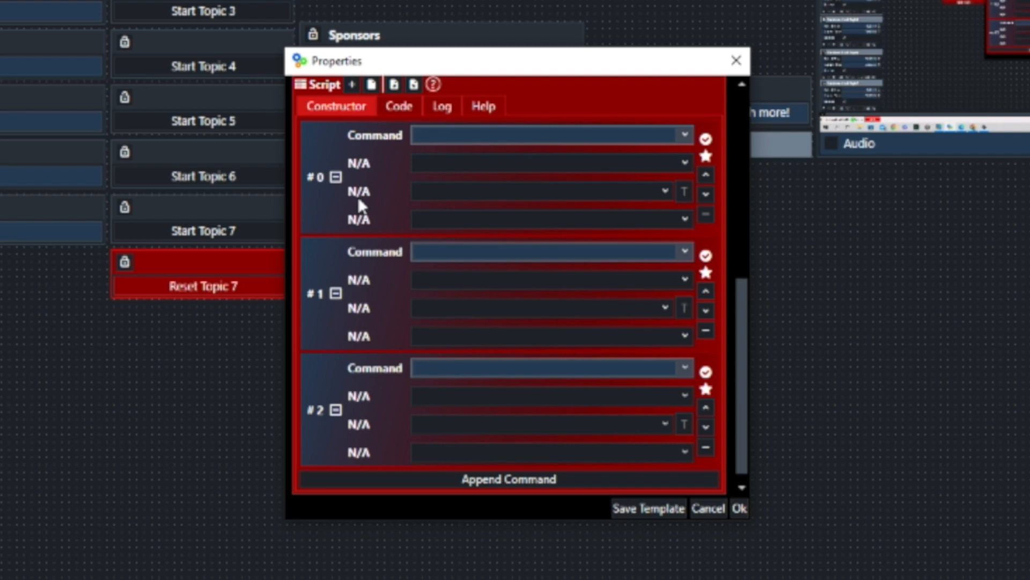
click(355, 85)
scroll(377, 200, up, 8)
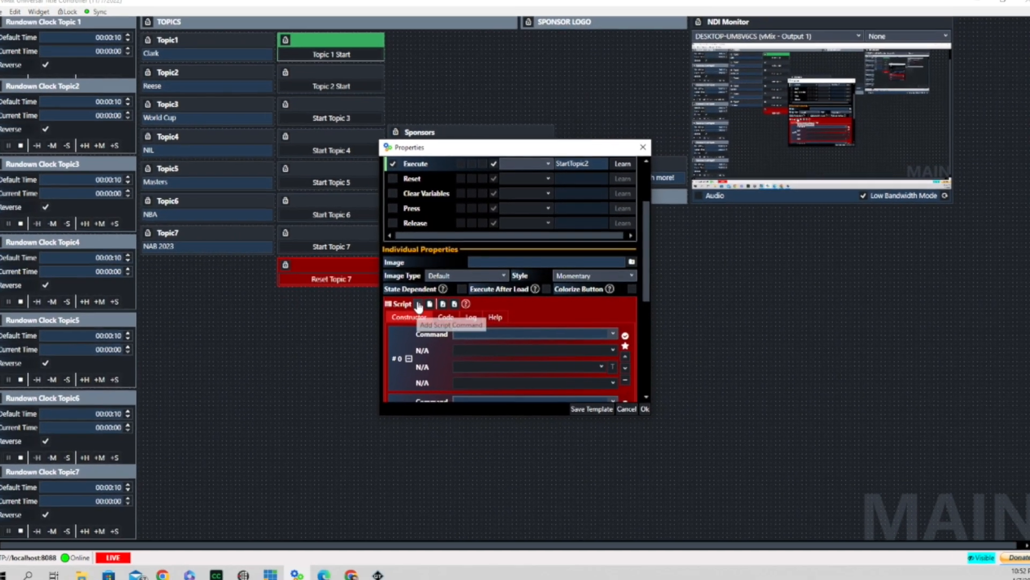
click(353, 327)
scroll(427, 253, up, 5)
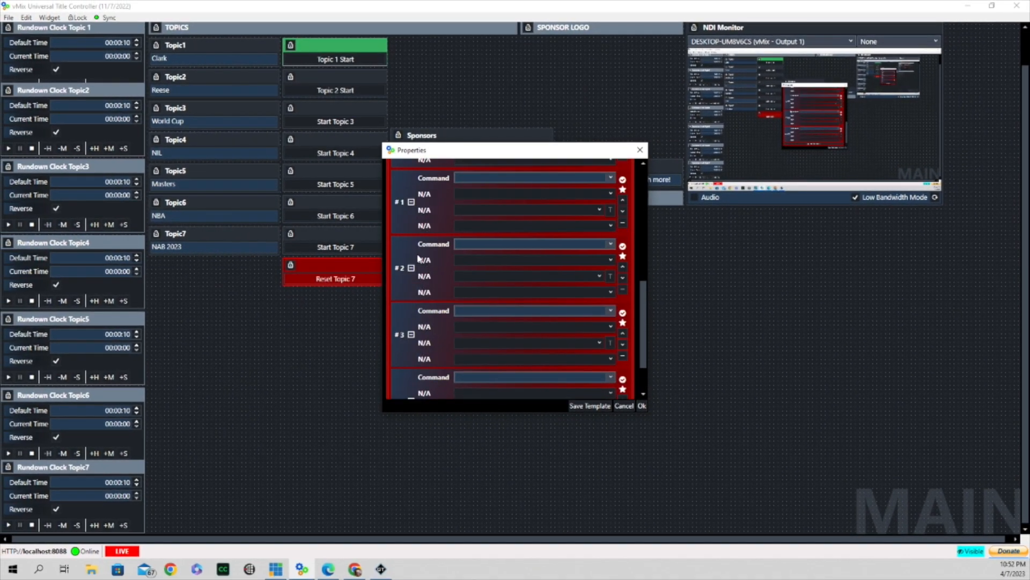
click(422, 216)
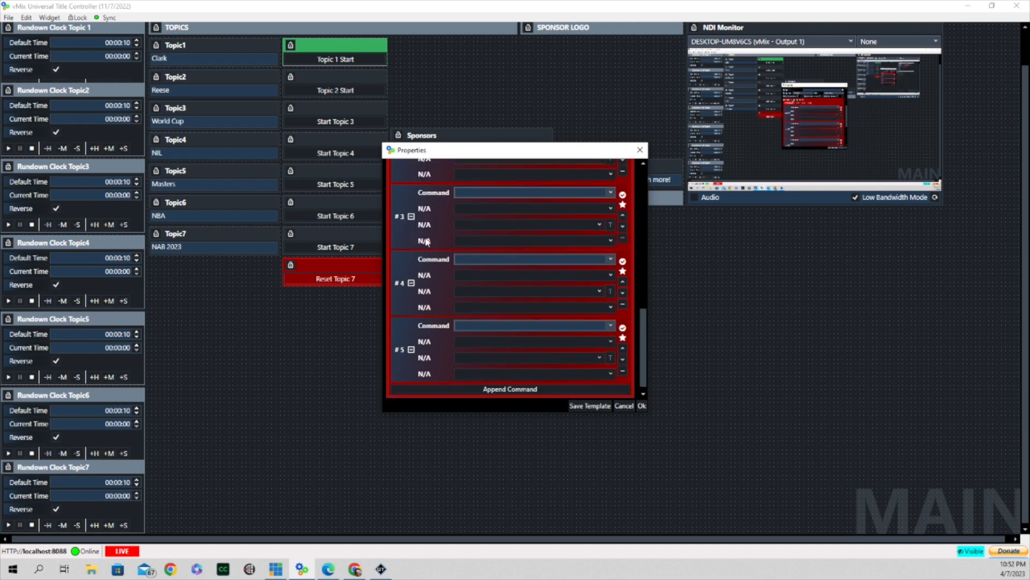
Add two more empty commands to the new StartTopic2 button's script and save the button's properties.
scroll(425, 221, up, 8)
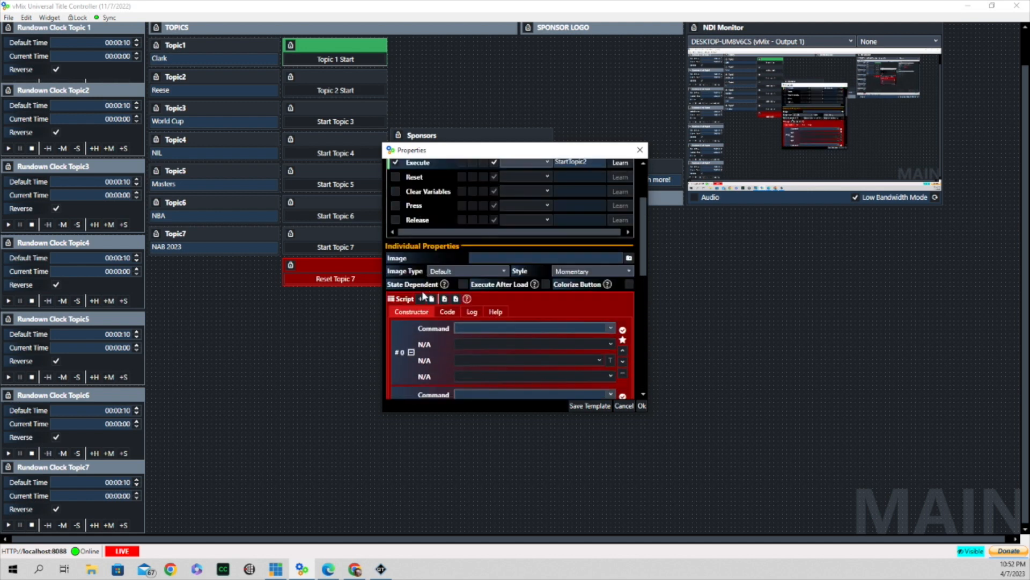
click(422, 300)
scroll(453, 293, up, 8)
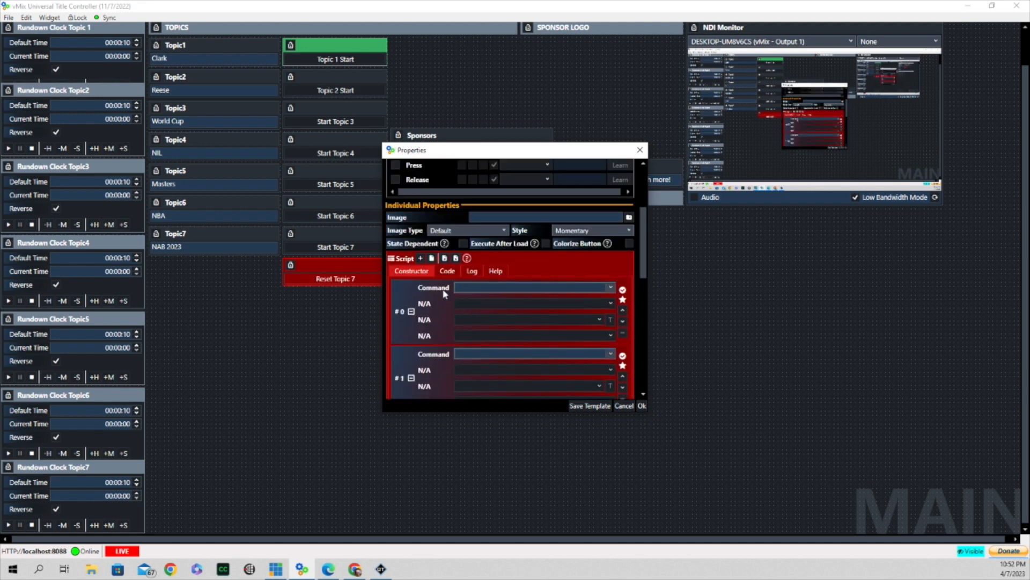
click(421, 262)
scroll(536, 252, up, 8)
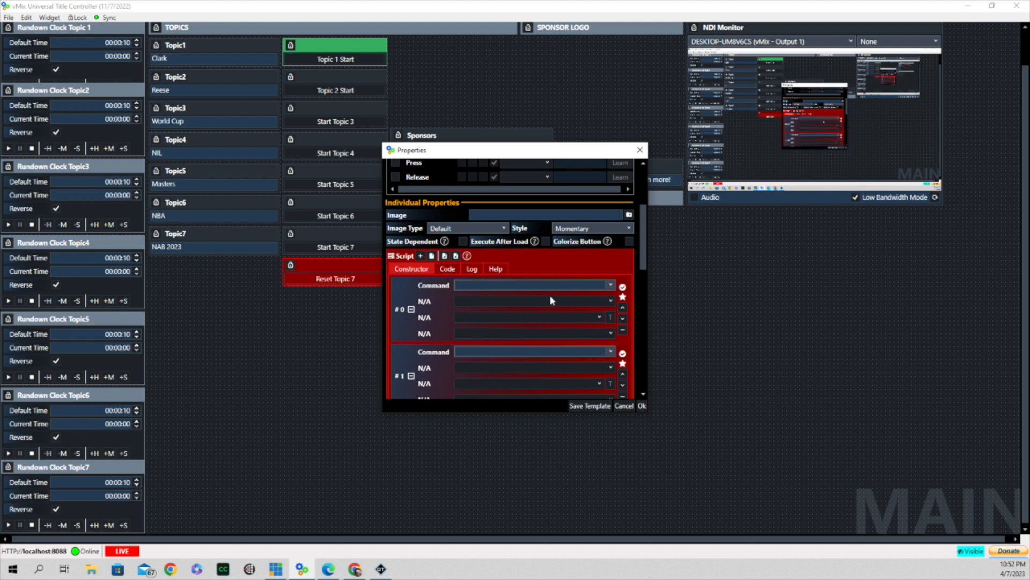
scroll(549, 297, up, 10)
scroll(550, 299, down, 8)
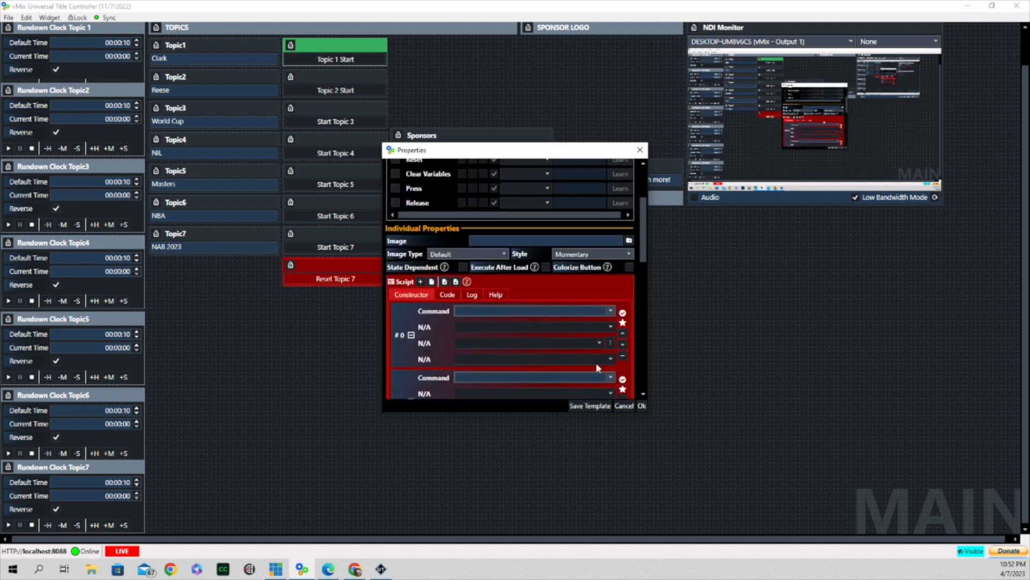
click(643, 406)
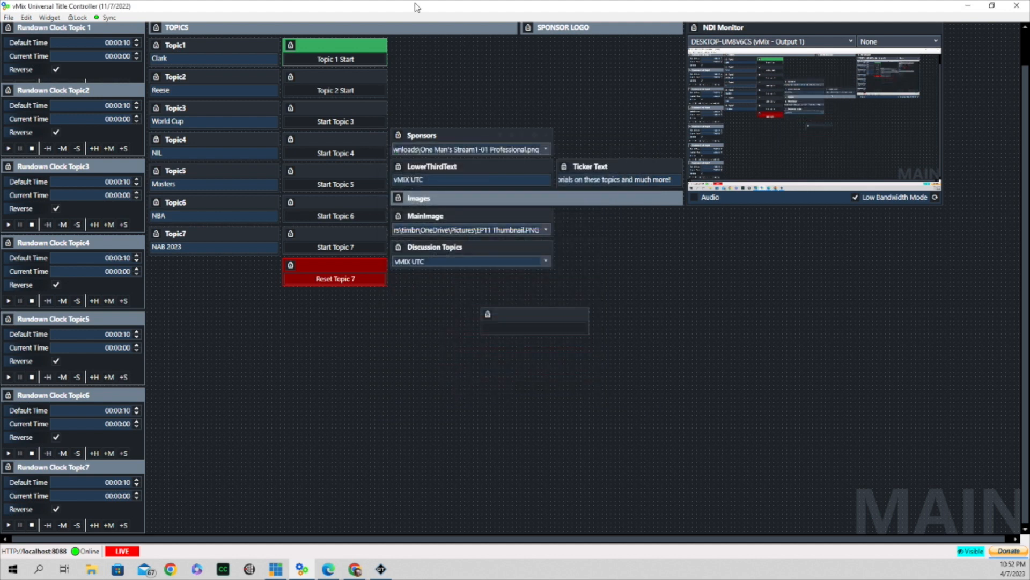
Reopen the Topic 2 Start button's properties and review its visibility commands and the ExecLink command's link, leaving them as they are.
click(370, 77)
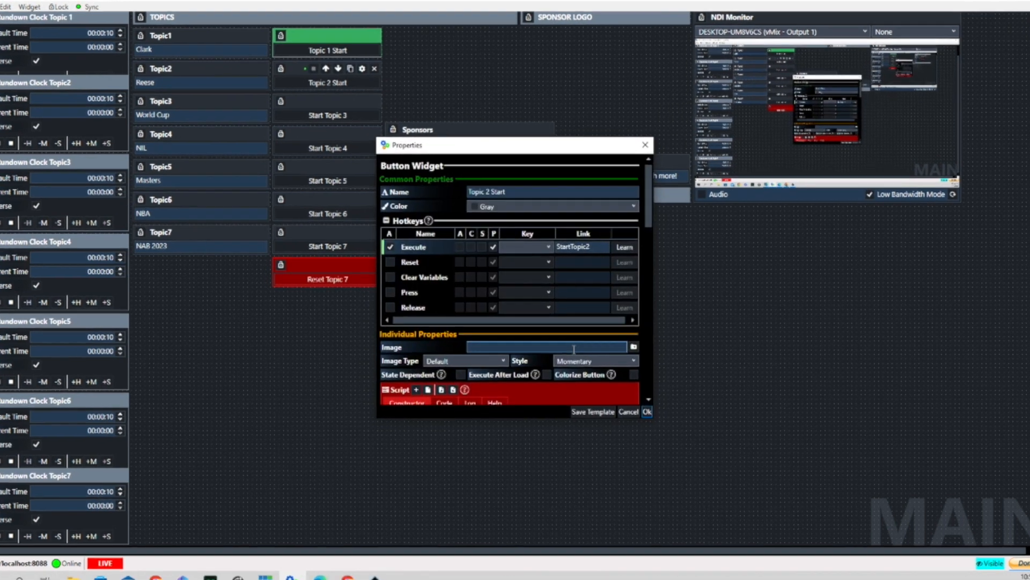
scroll(536, 322, down, 3)
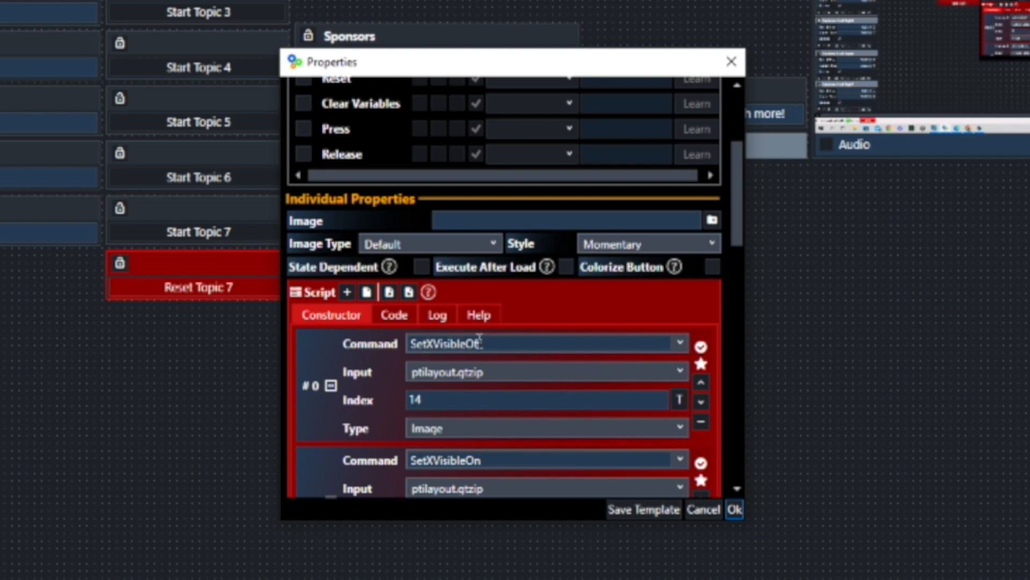
text(f)
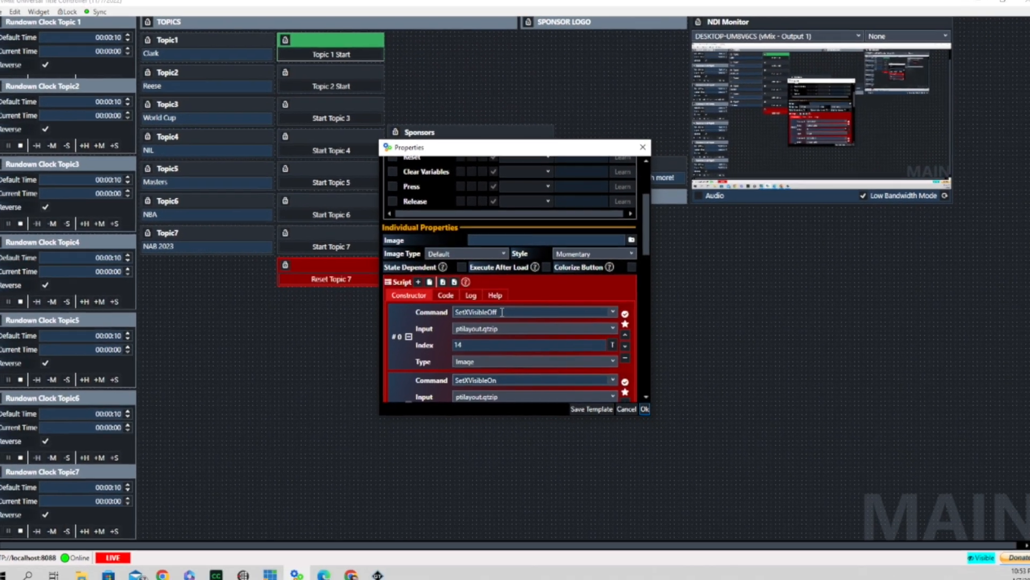
scroll(502, 312, down, 2)
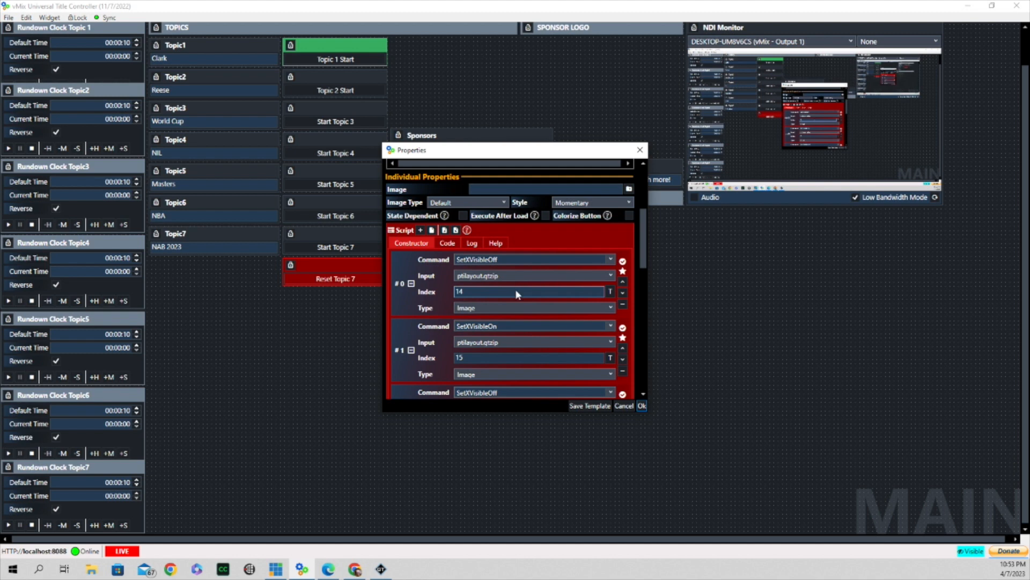
scroll(517, 290, down, 5)
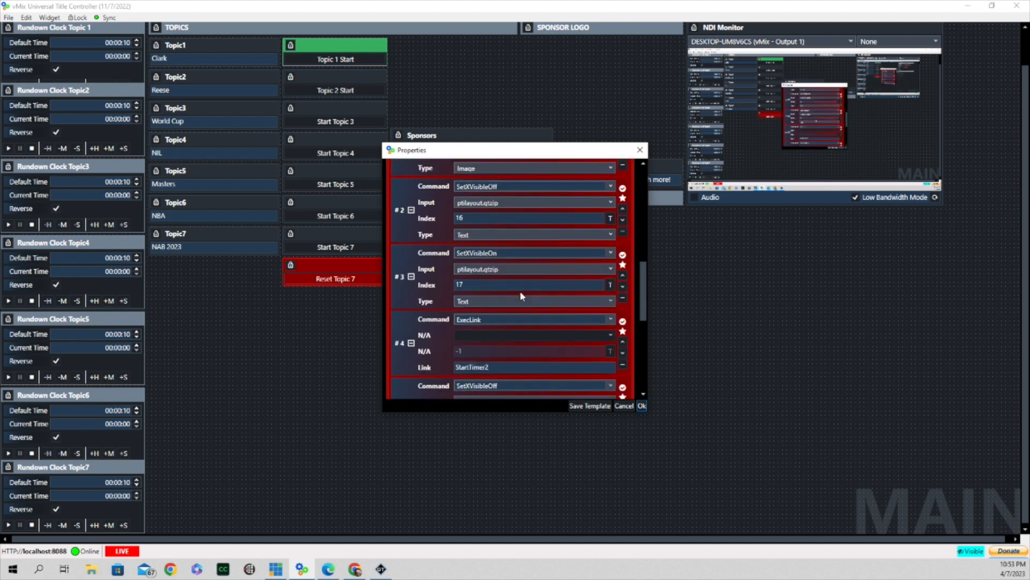
scroll(520, 293, down, 3)
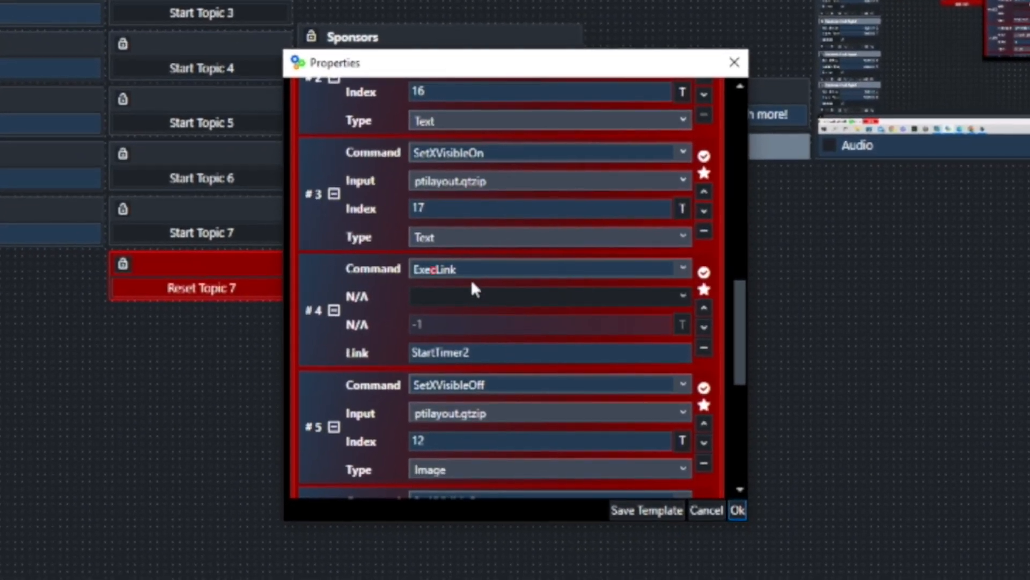
click(433, 269)
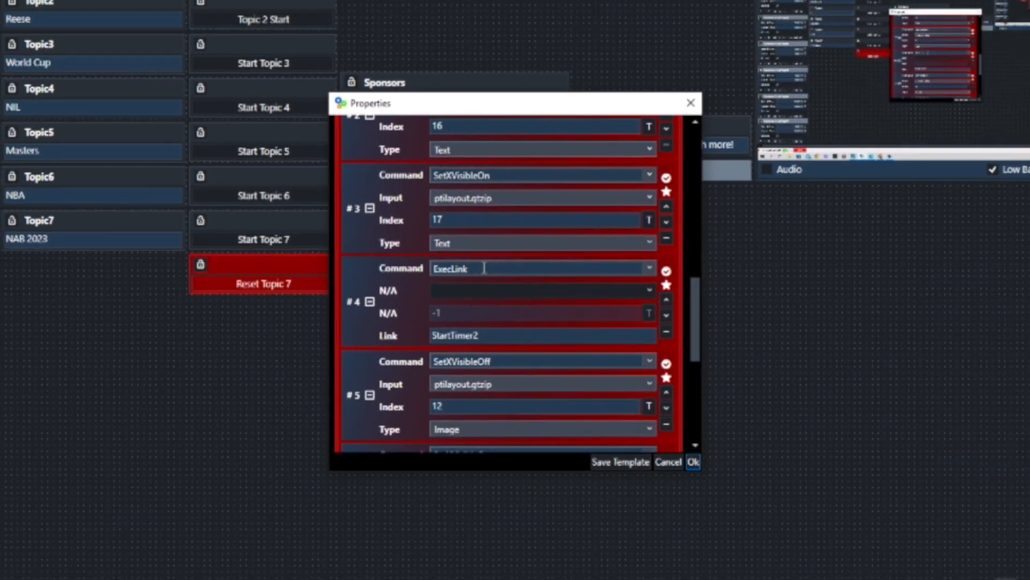
click(476, 352)
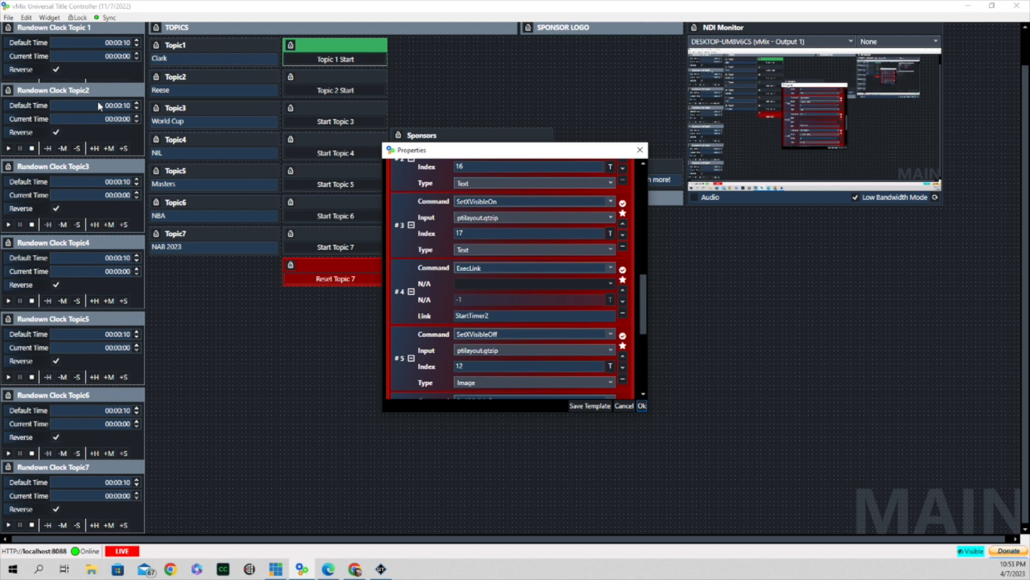
click(490, 316)
key(Escape)
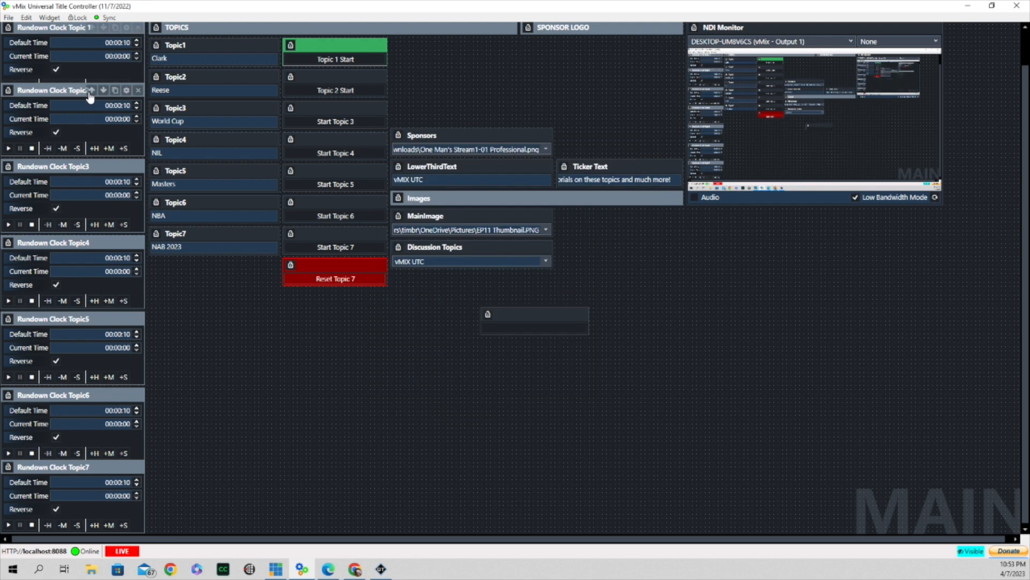
Examine the Rundown Clock Topic2 timer's hotkey links, title mapping and On Completion event, and close its properties.
click(127, 91)
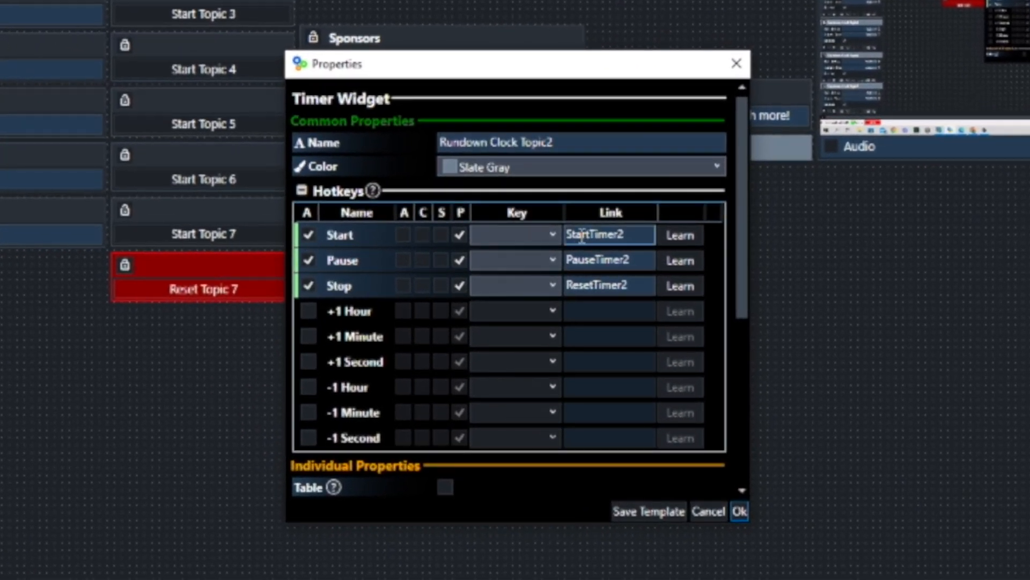
scroll(582, 239, down, 3)
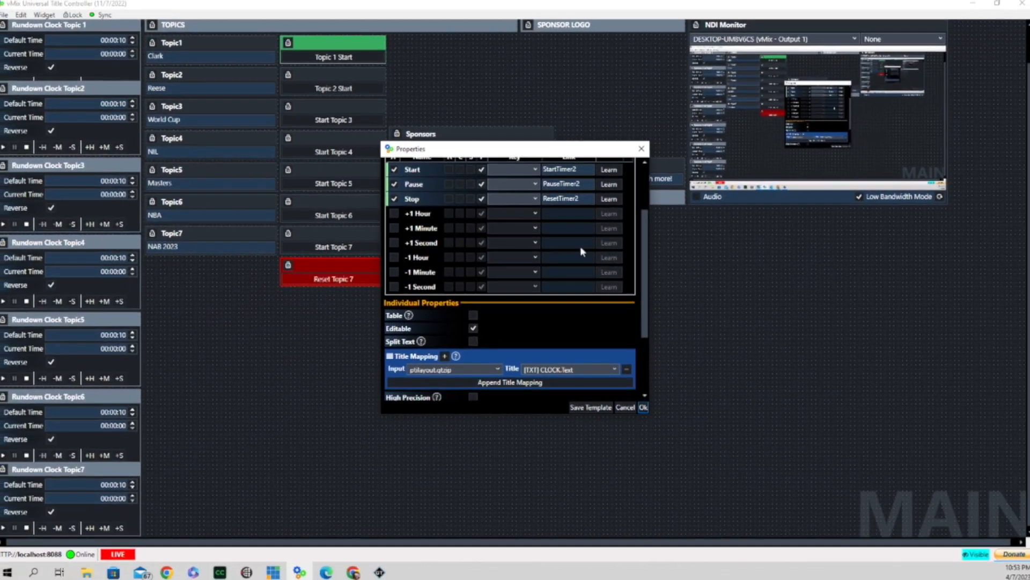
scroll(580, 246, down, 3)
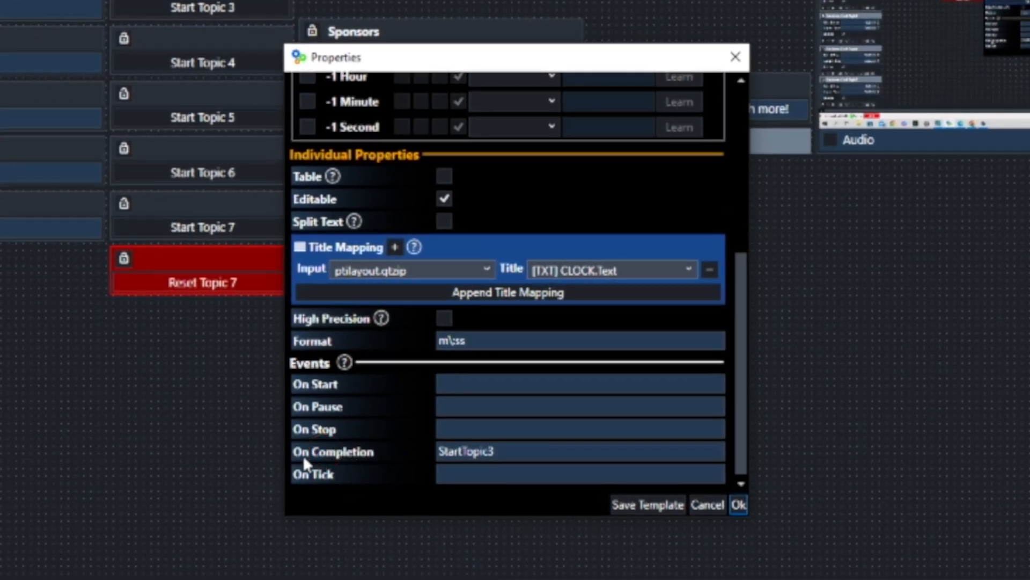
click(469, 451)
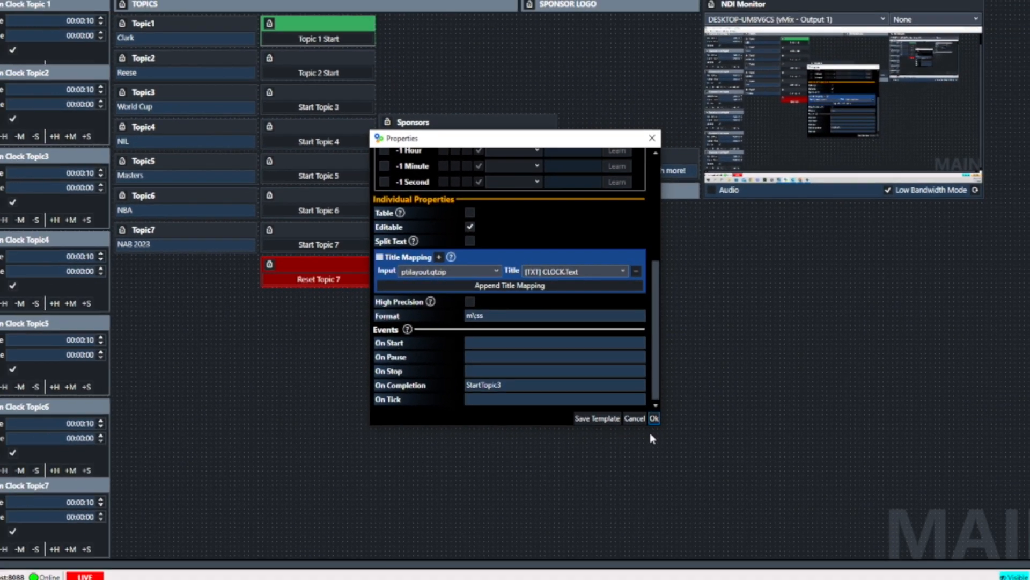
click(711, 477)
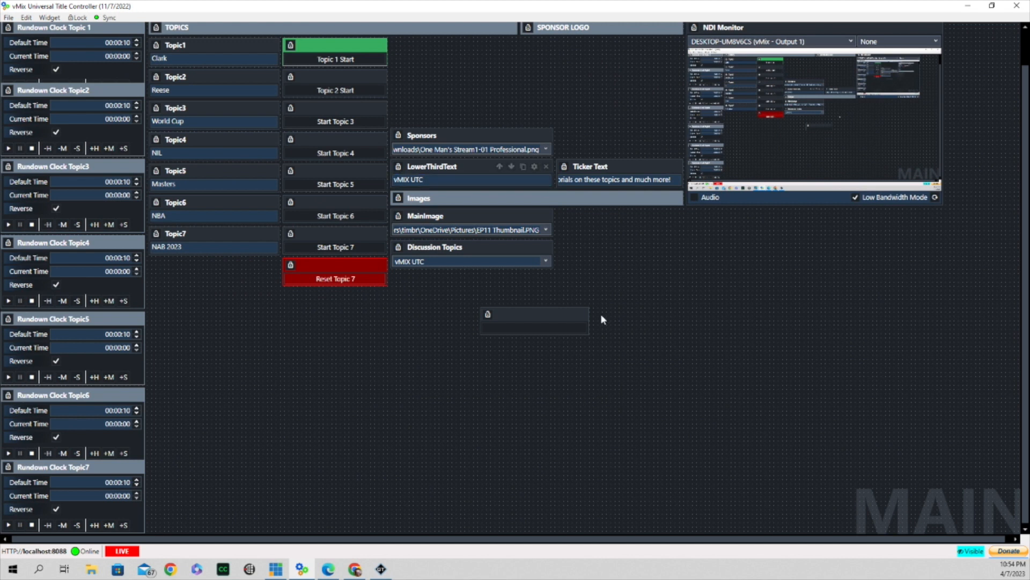
Open the new unnamed button's properties and look through the empty commands in its script.
click(570, 314)
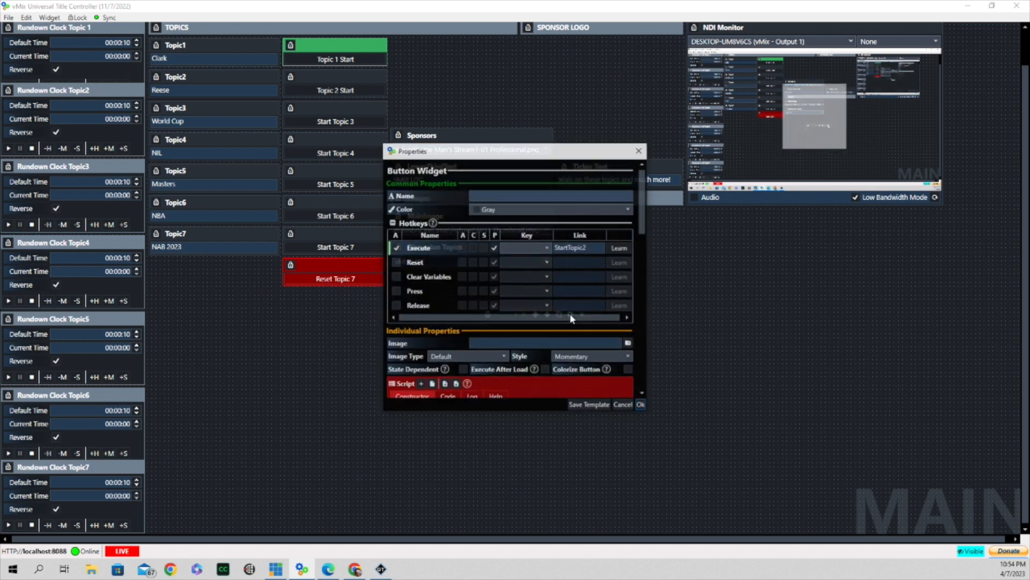
scroll(579, 317, down, 10)
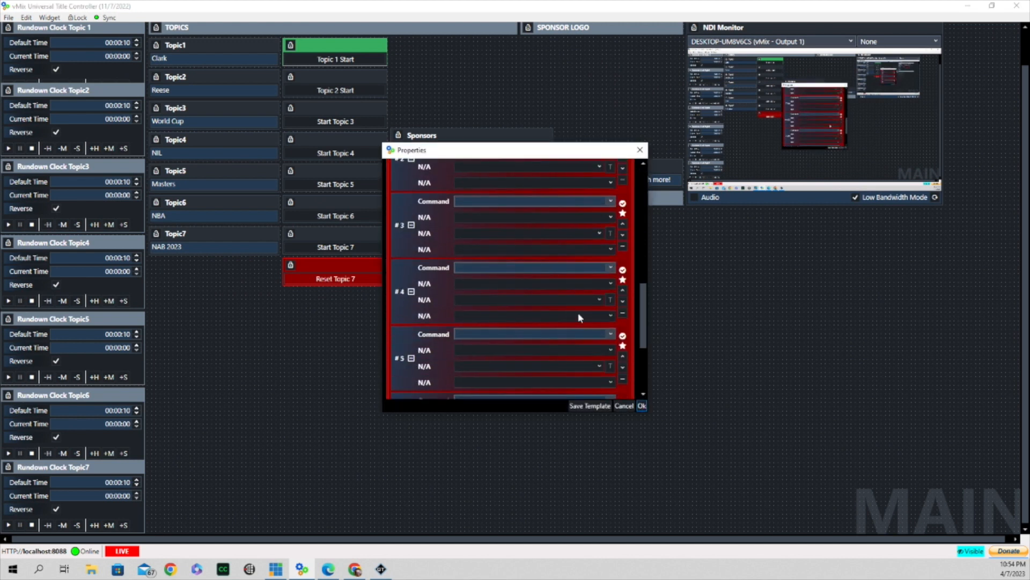
scroll(578, 312, up, 10)
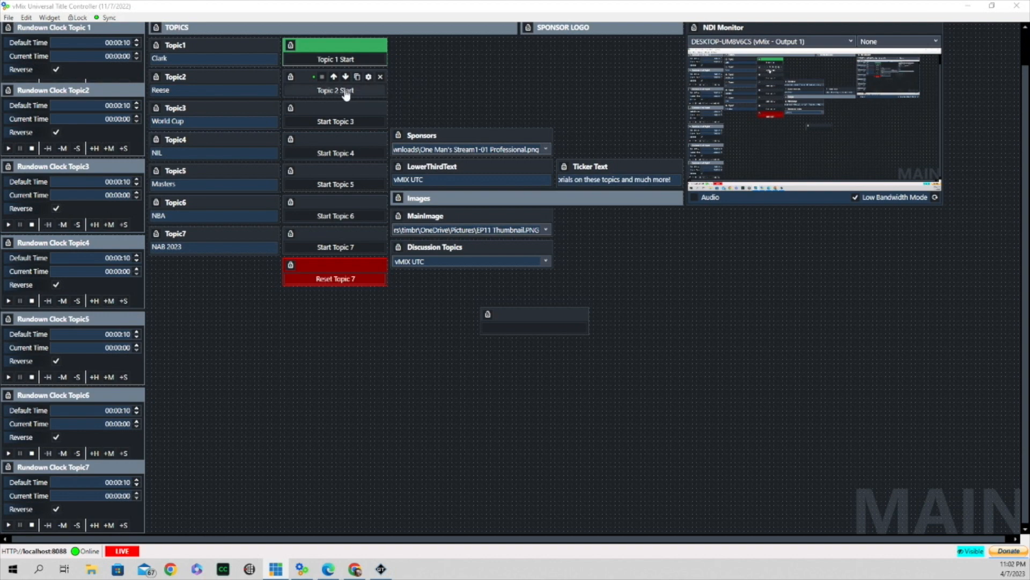
Review the Topic 2 Start script's visibility commands with their indexes and types, plus the ExecLink command's link, and close the properties.
click(367, 78)
scroll(525, 231, down, 10)
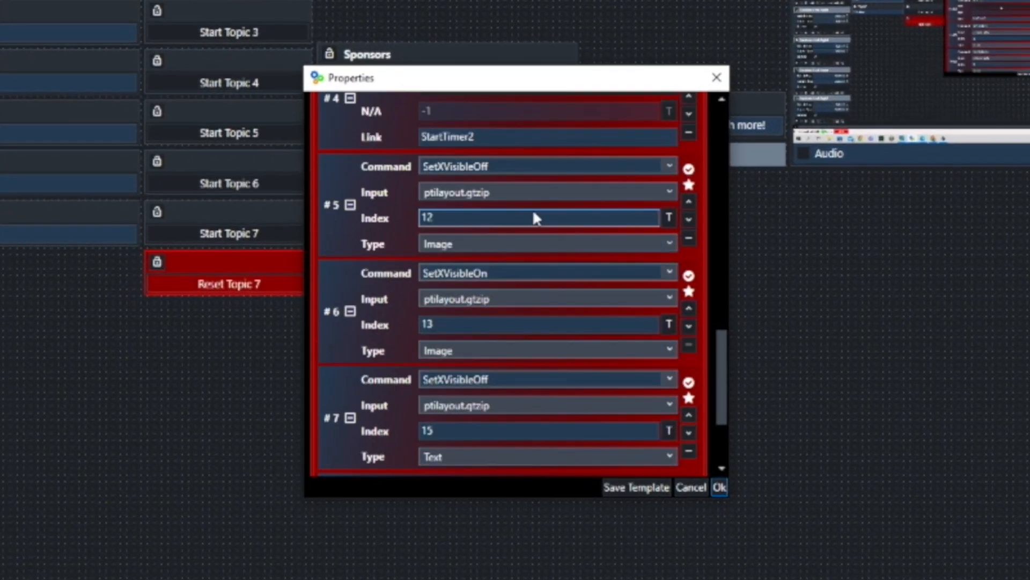
scroll(534, 211, down, 3)
scroll(487, 381, up, 15)
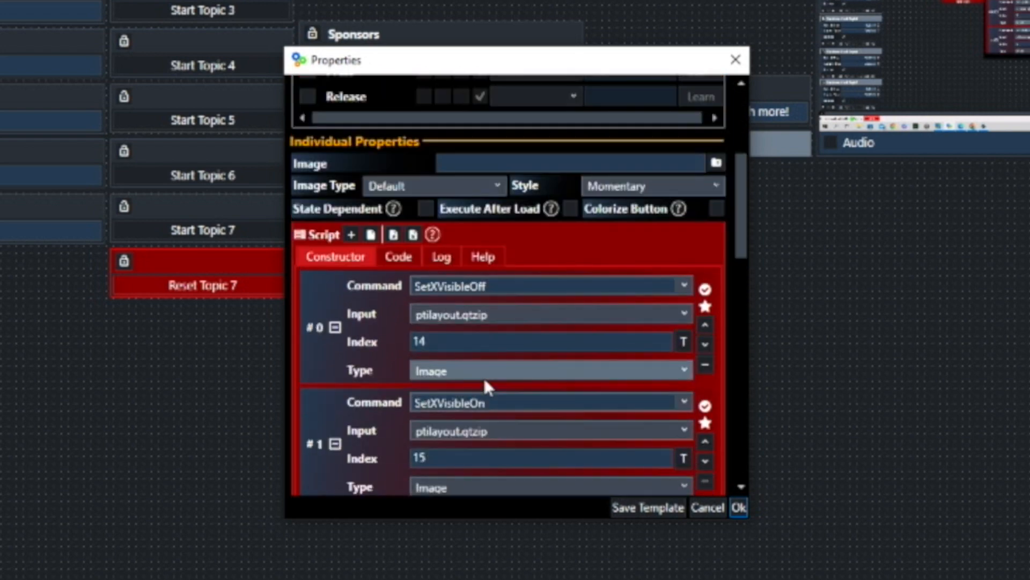
scroll(483, 376, up, 3)
scroll(483, 376, down, 3)
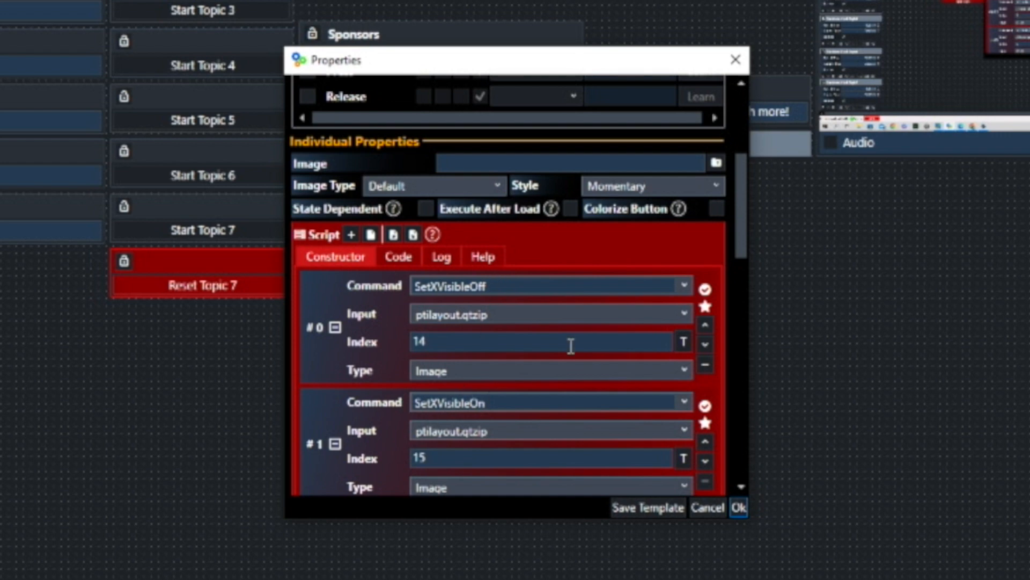
scroll(570, 349, down, 3)
scroll(568, 347, down, 5)
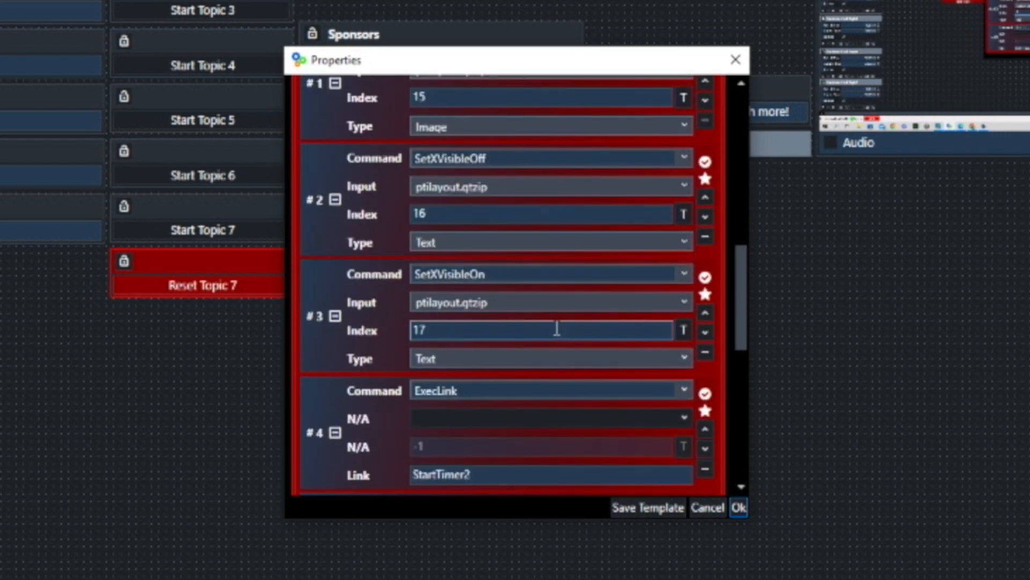
scroll(556, 329, down, 3)
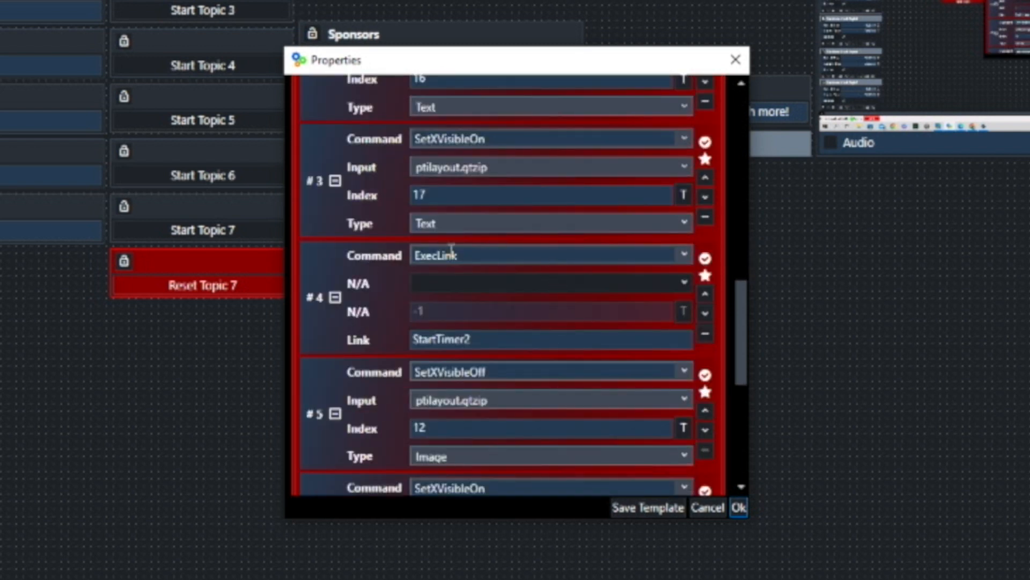
click(479, 338)
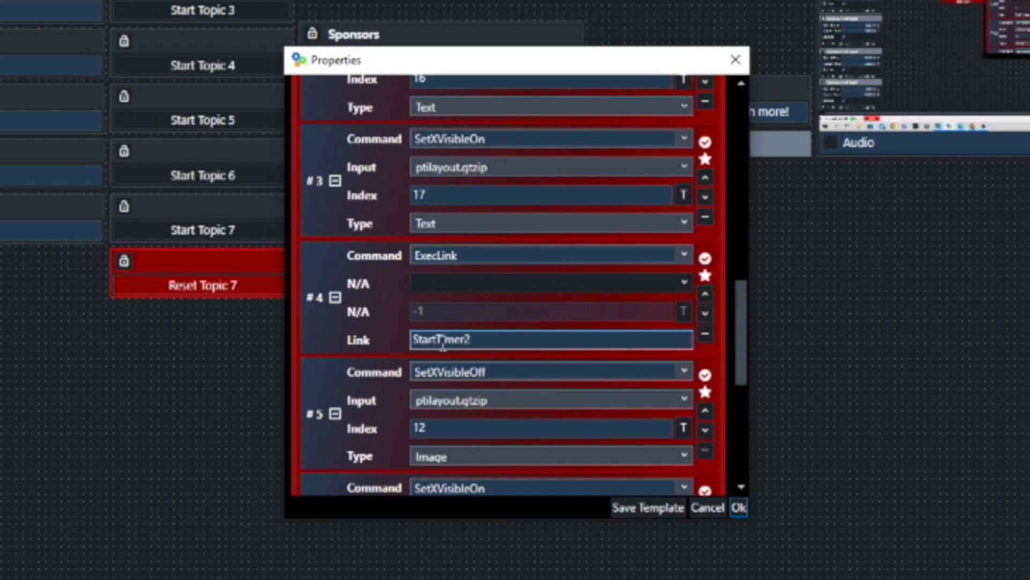
click(739, 508)
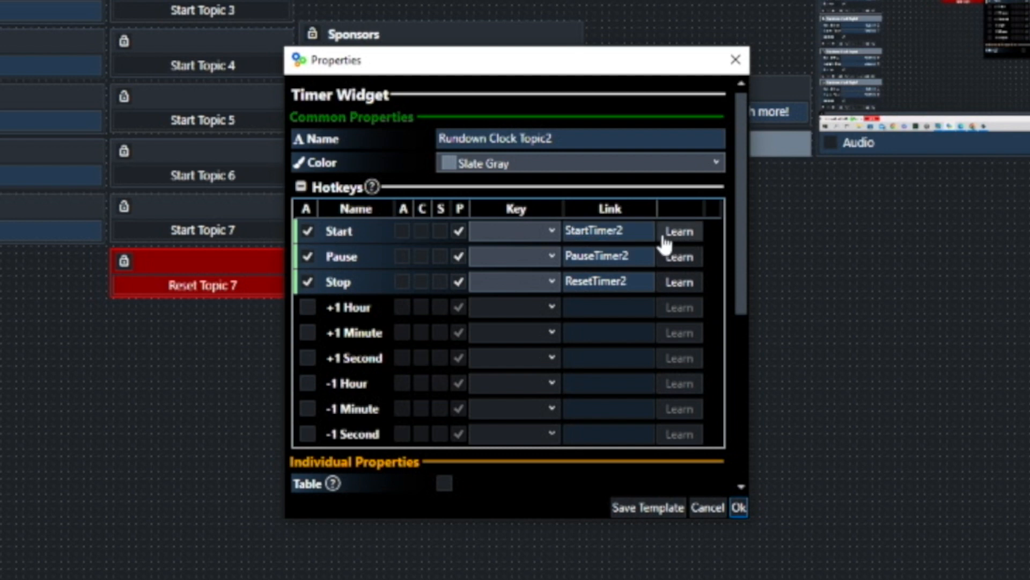
Check the Start hotkey's link in the Rundown Clock Topic2 timer's properties against the script's ExecLink target, and close them.
click(624, 231)
click(604, 225)
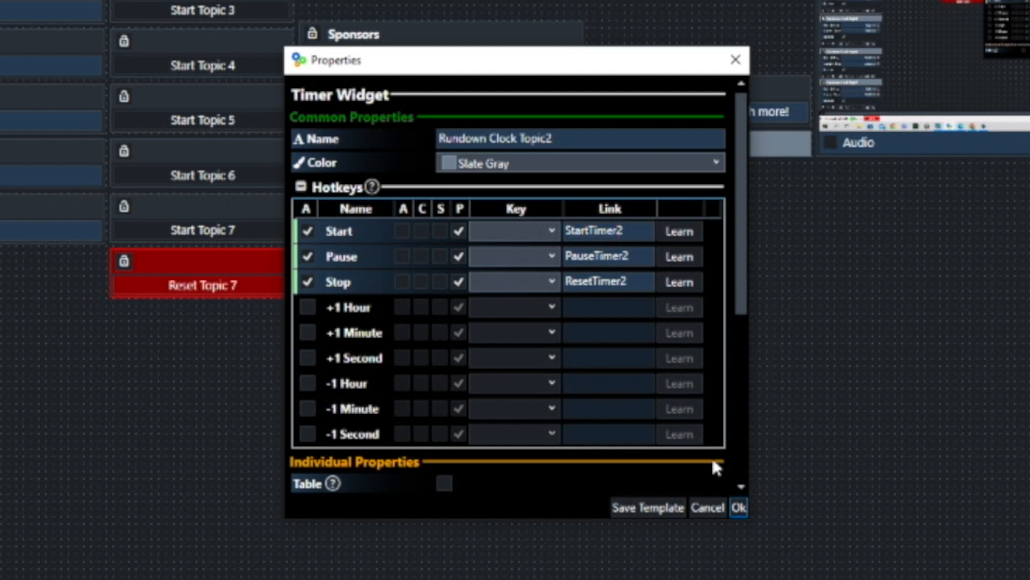
click(739, 507)
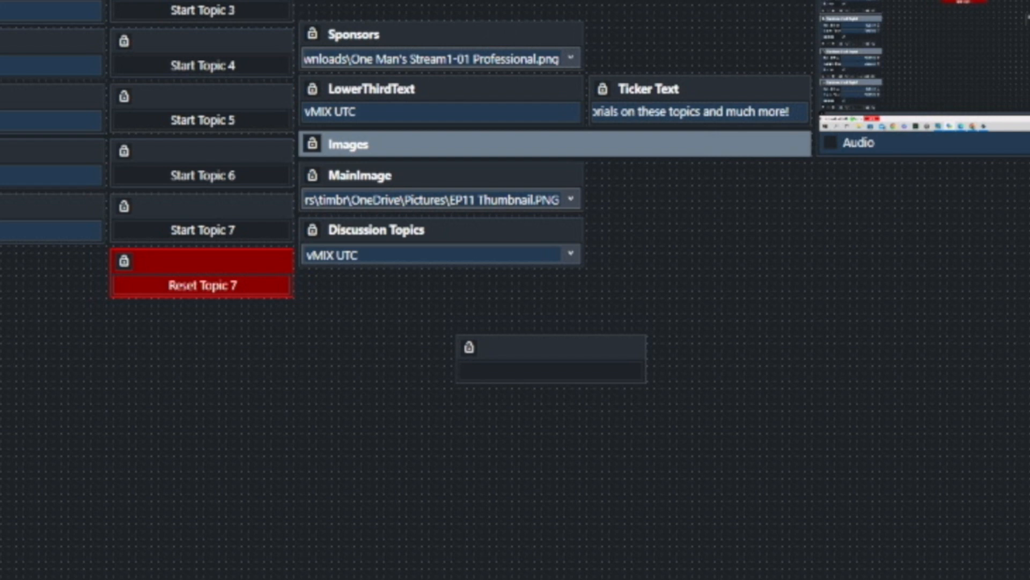
In the Topic 2 Start script, check the image indexes of commands #0 and #1 against the title's element list.
scroll(485, 252, down, 5)
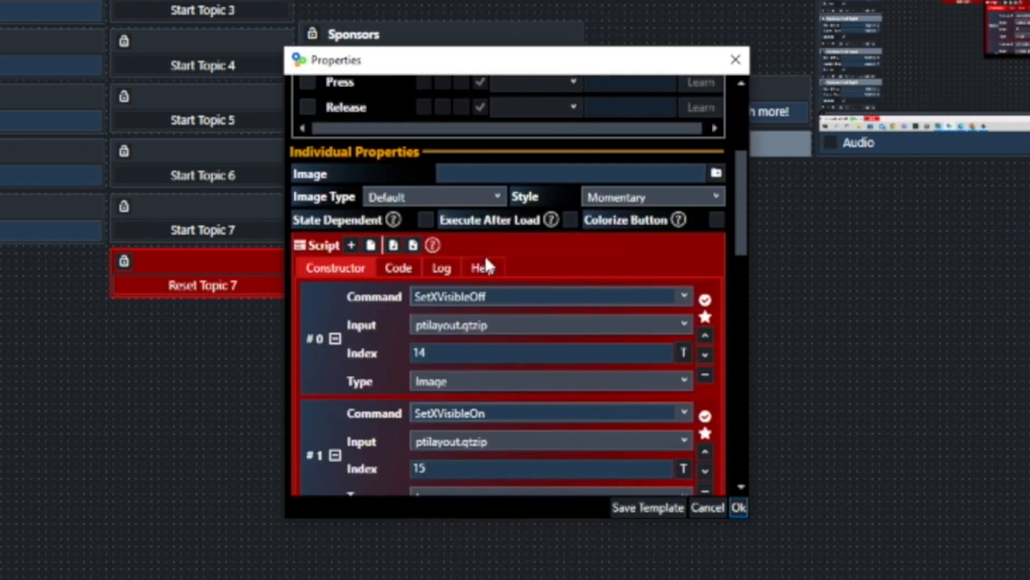
scroll(560, 258, down, 2)
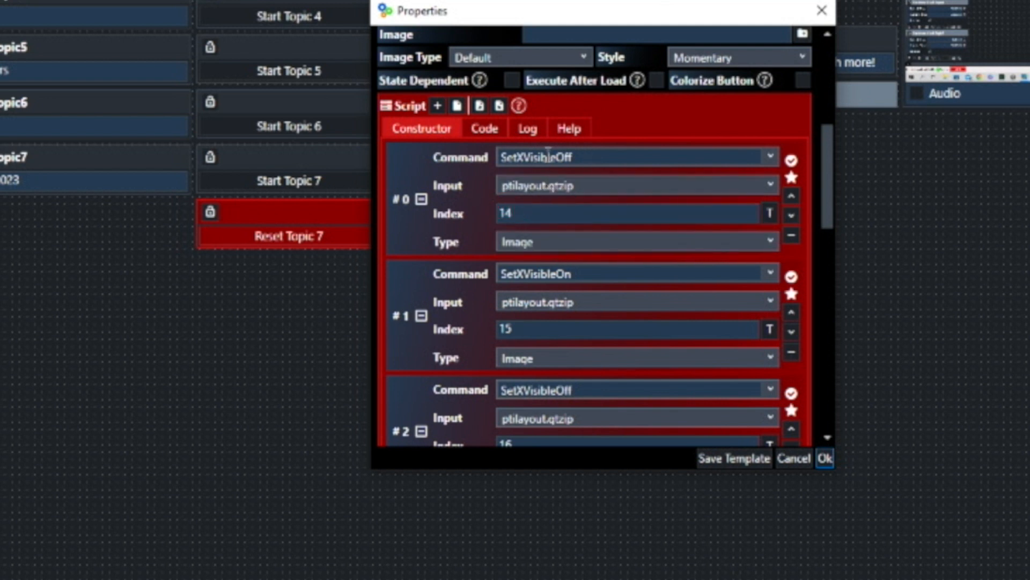
click(530, 332)
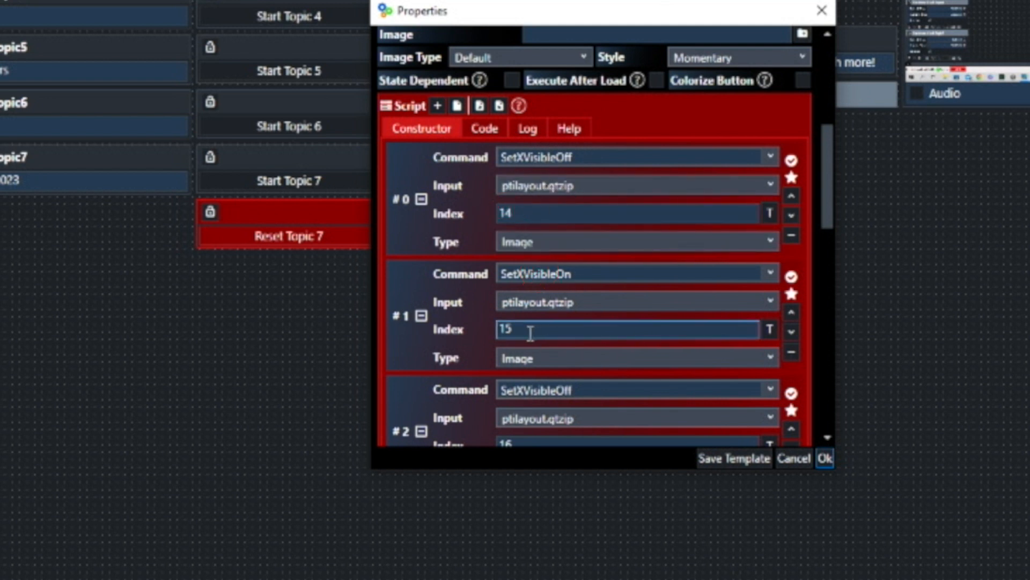
click(768, 212)
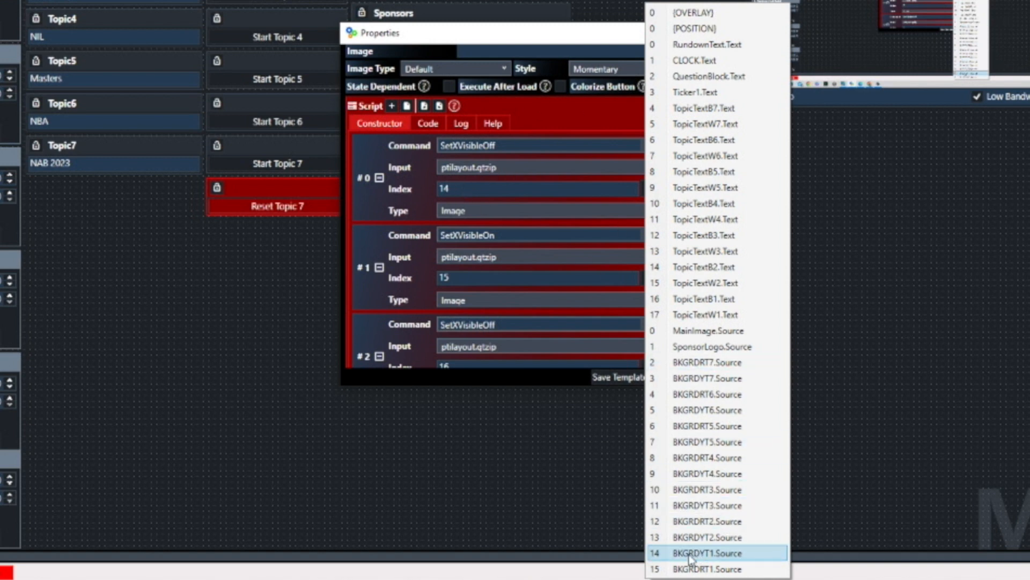
click(713, 554)
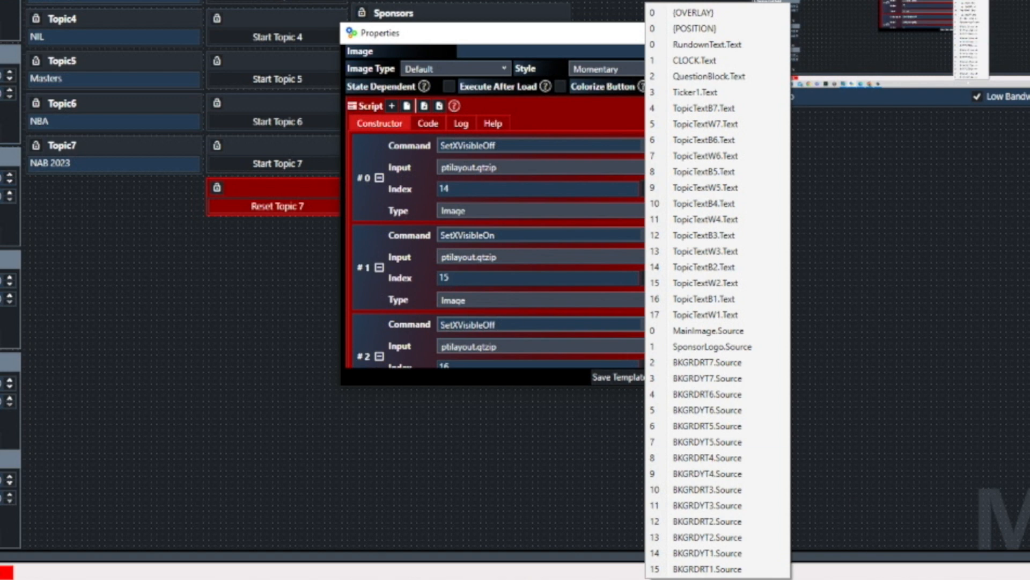
click(712, 569)
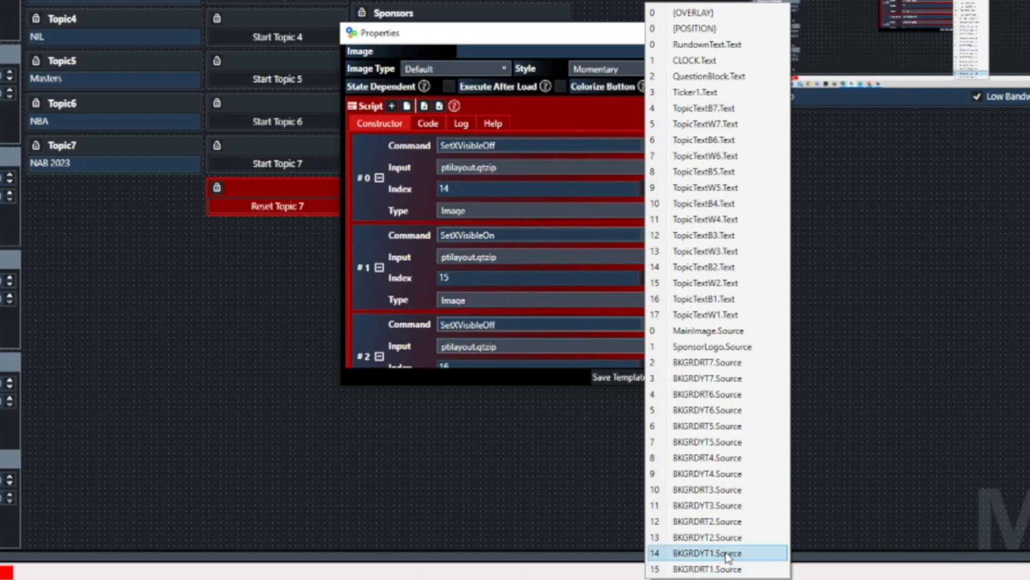
click(567, 493)
Compare the text indexes of visibility commands #2 and #3 with the title's numbered text elements.
scroll(589, 193, down, 5)
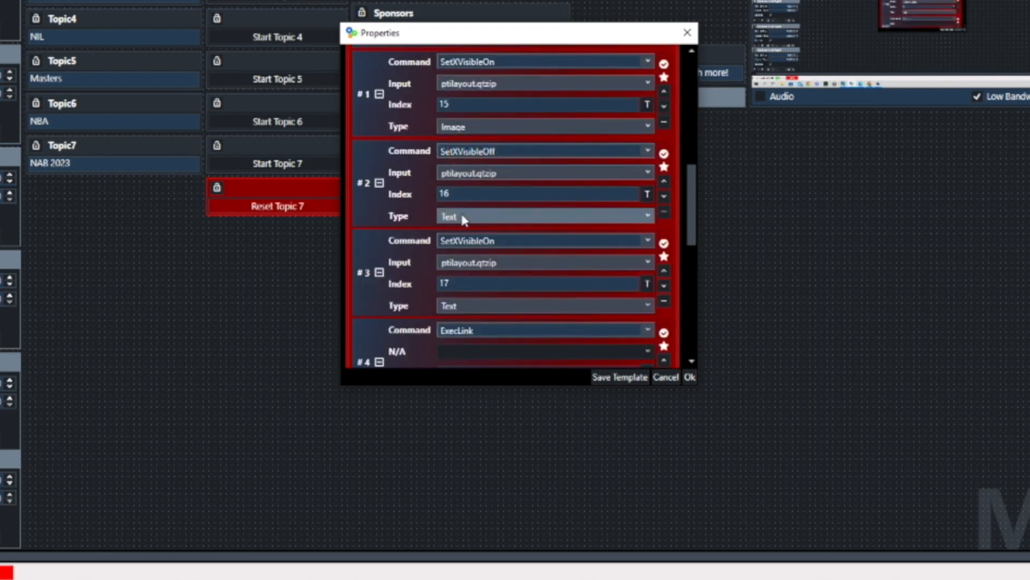
click(446, 194)
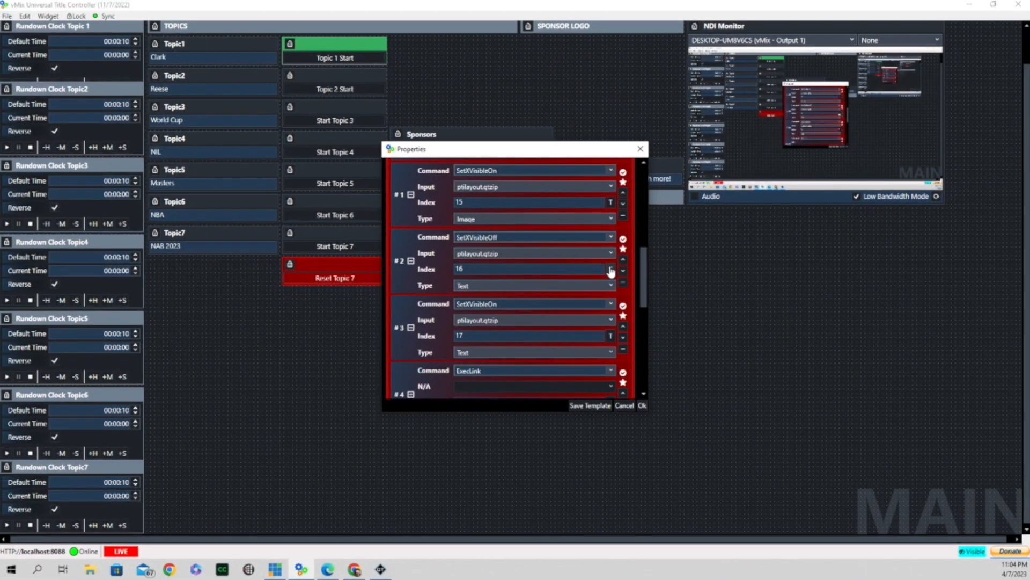
click(610, 270)
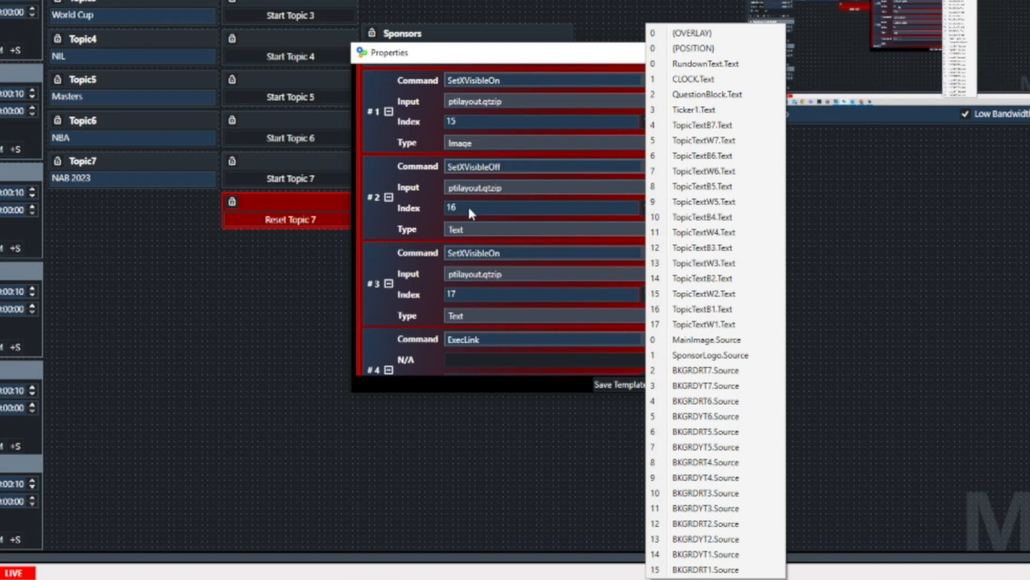
click(453, 294)
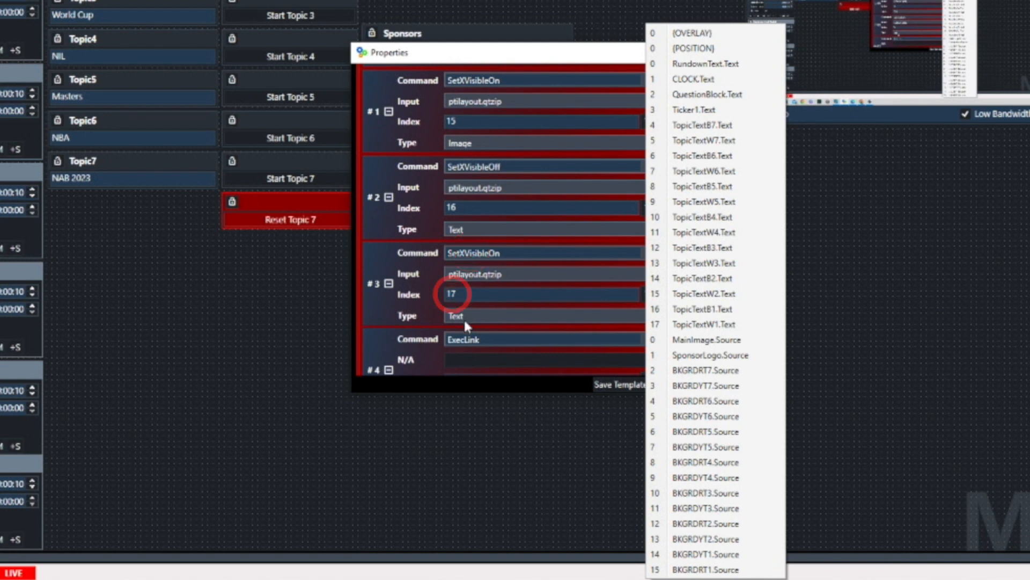
click(714, 323)
click(499, 460)
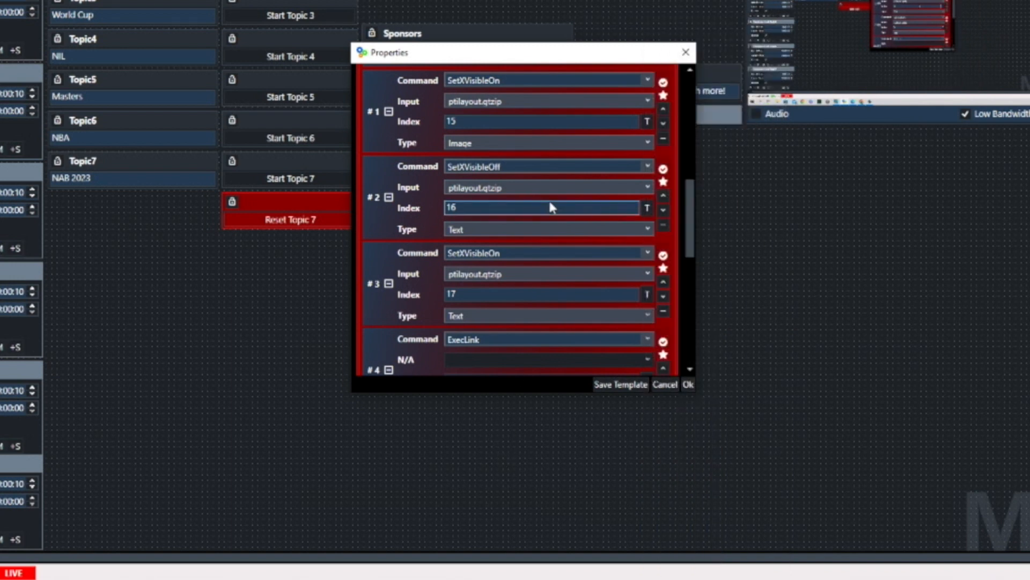
Examine the ExecLink command #4 and the timer link it calls in the Topic 2 Start script.
scroll(553, 193, down, 3)
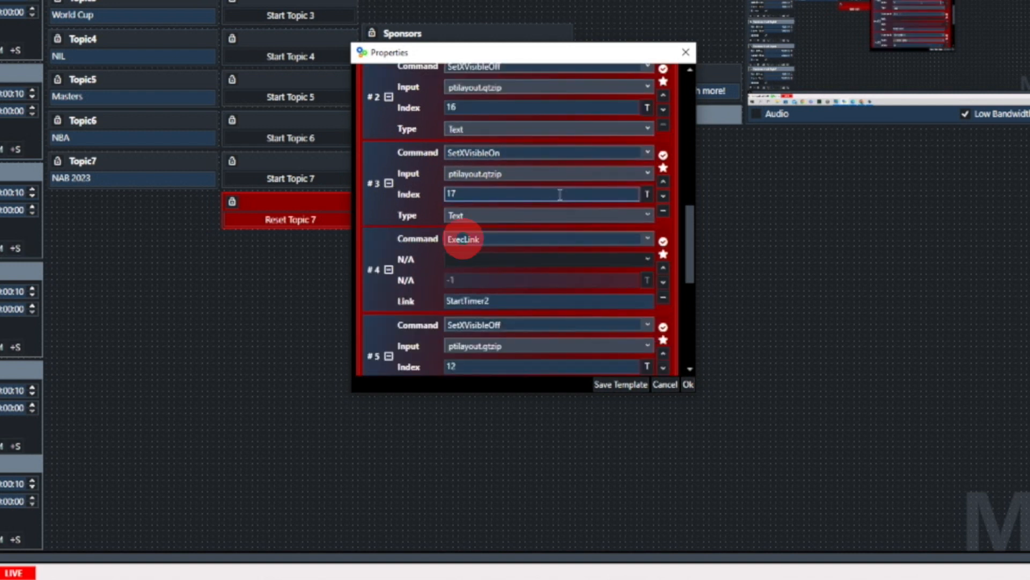
scroll(560, 194, down, 1)
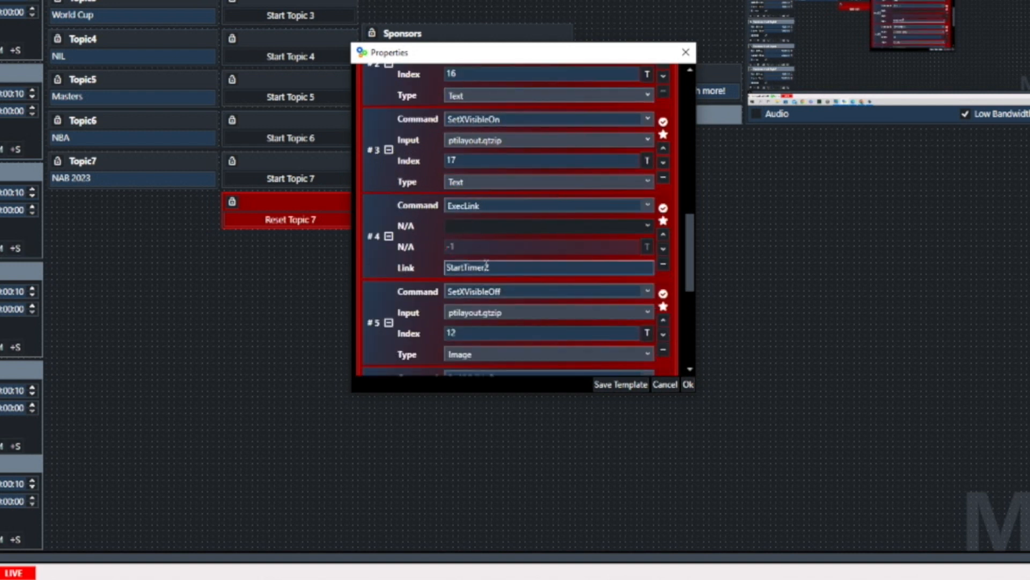
click(460, 267)
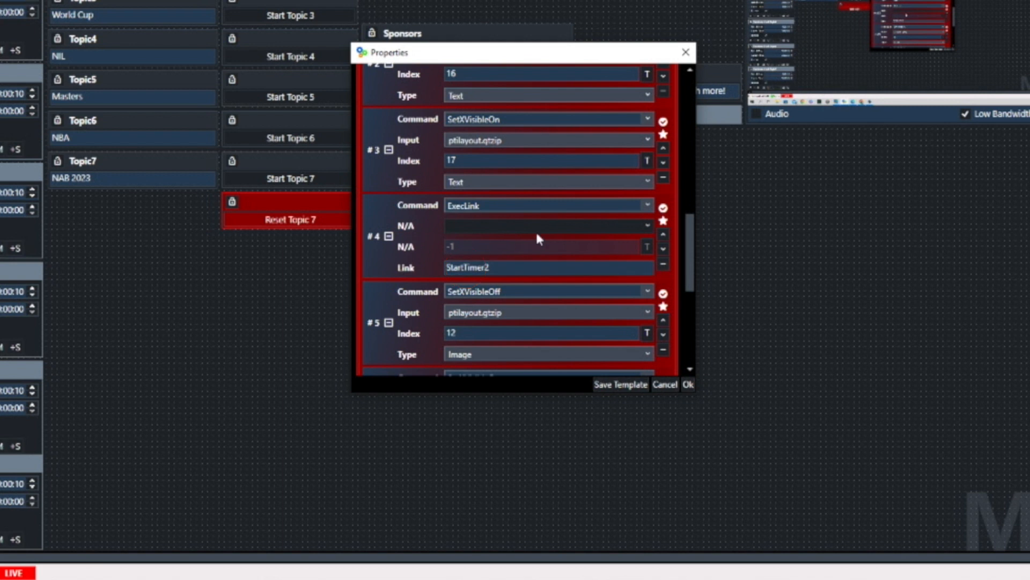
Check the image indexes of commands #5 and #6 against the Topic 2 background sources in the element list.
scroll(540, 228, down, 3)
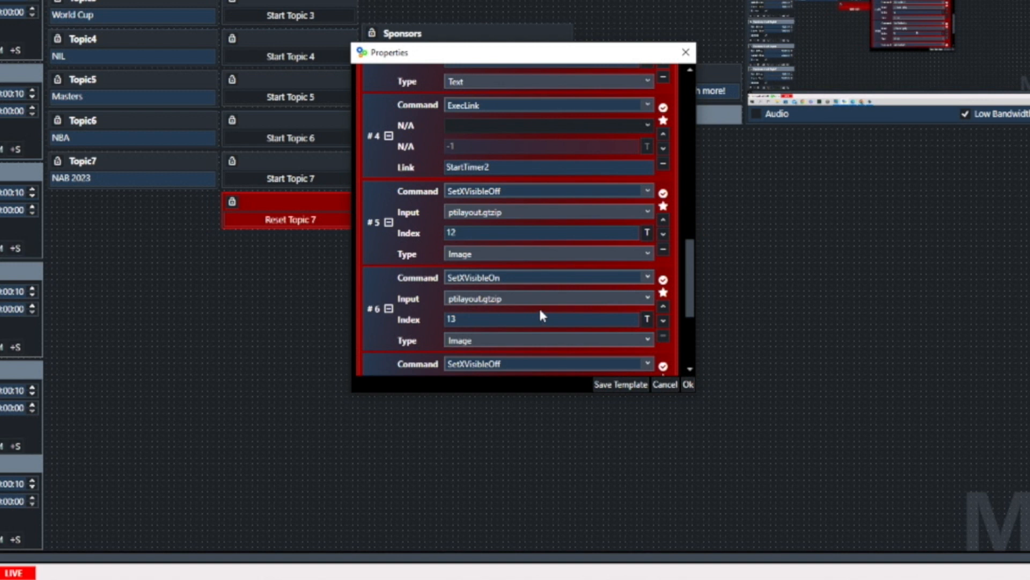
scroll(540, 311, down, 1)
scroll(538, 307, down, 1)
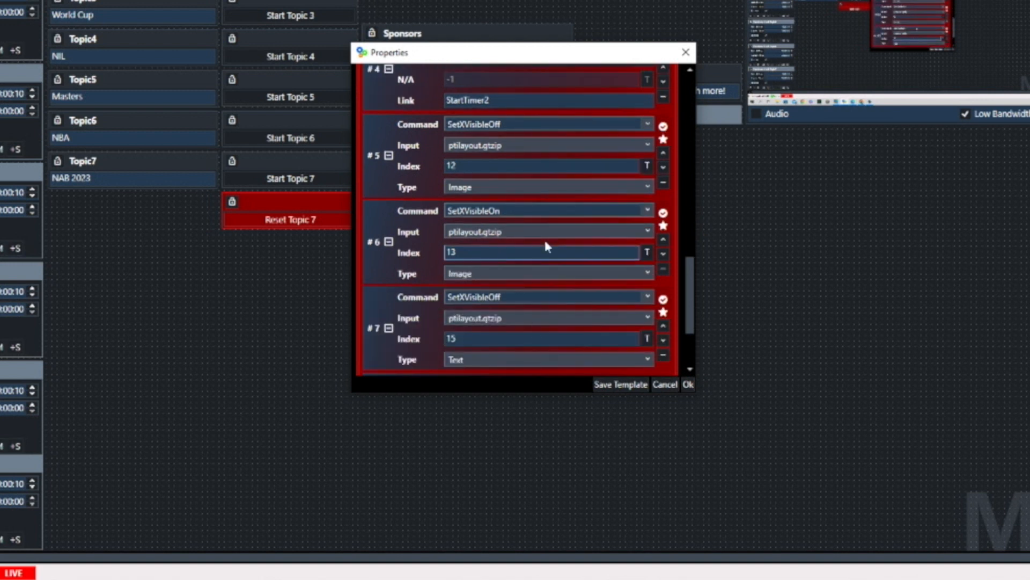
scroll(547, 245, up, 2)
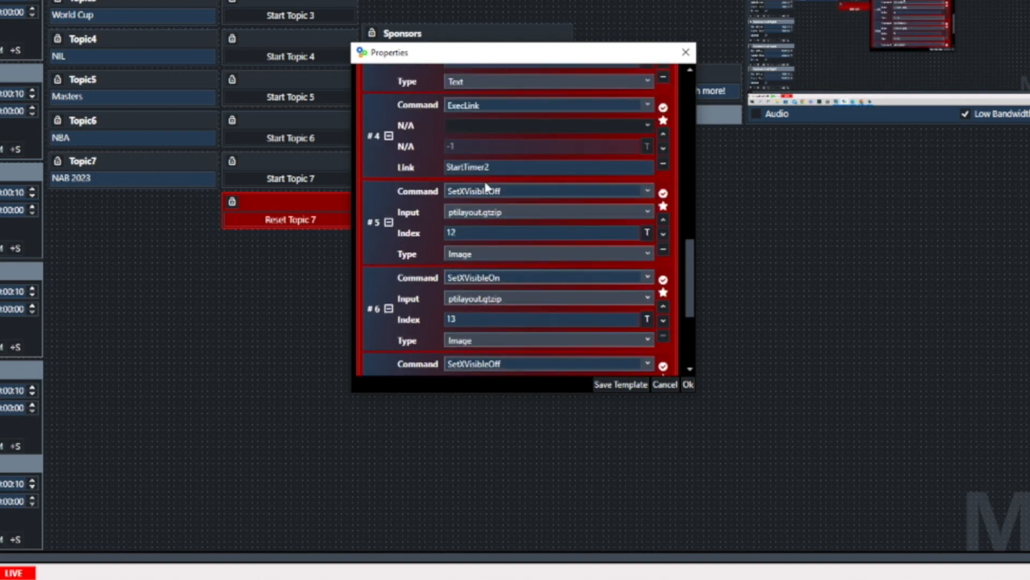
click(471, 232)
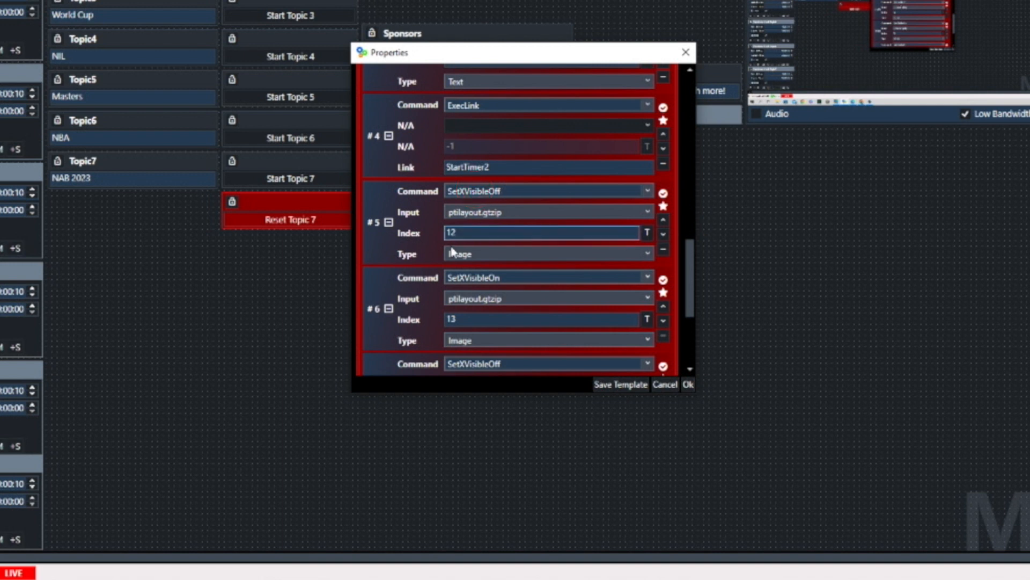
click(472, 320)
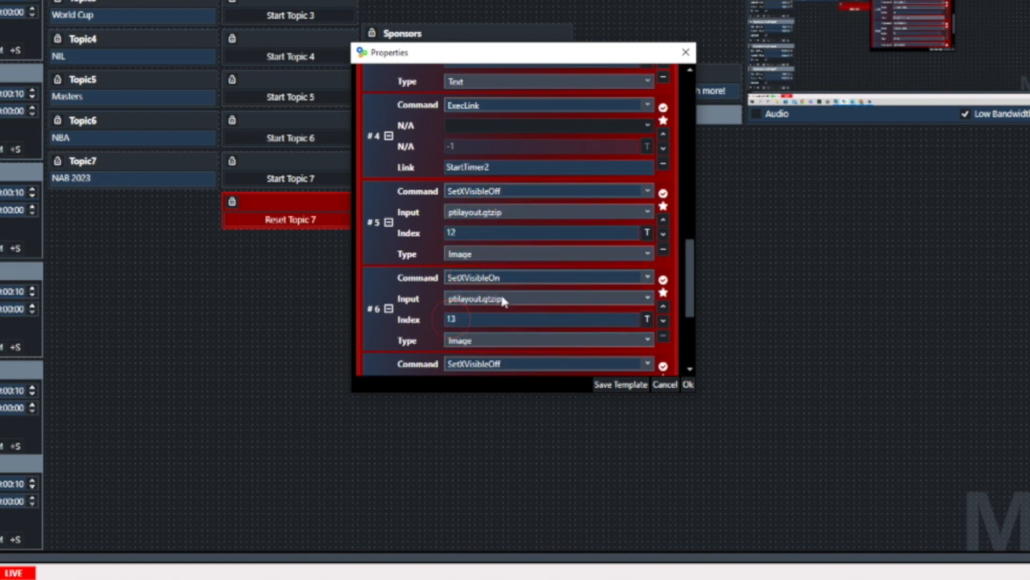
click(645, 235)
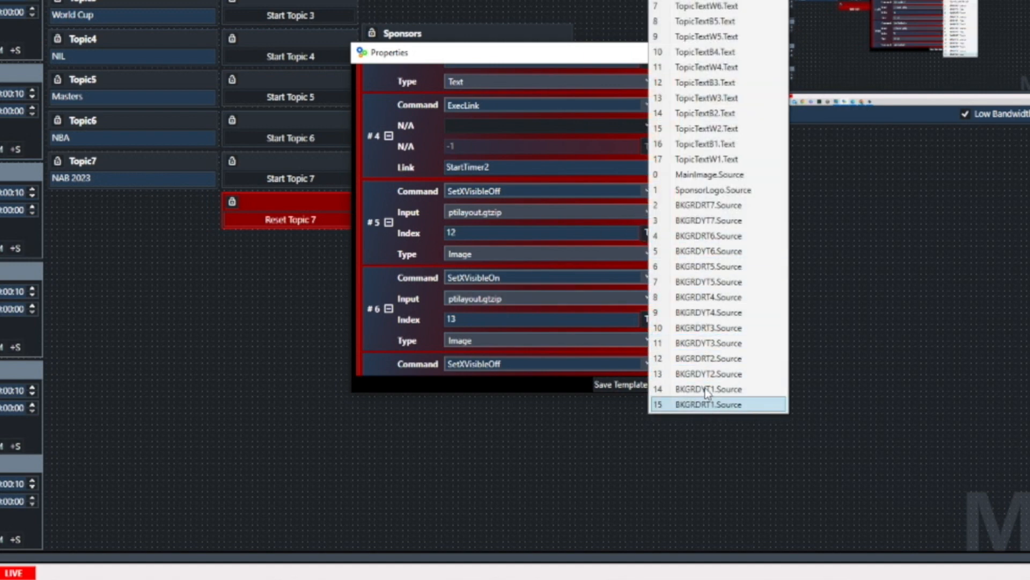
click(710, 358)
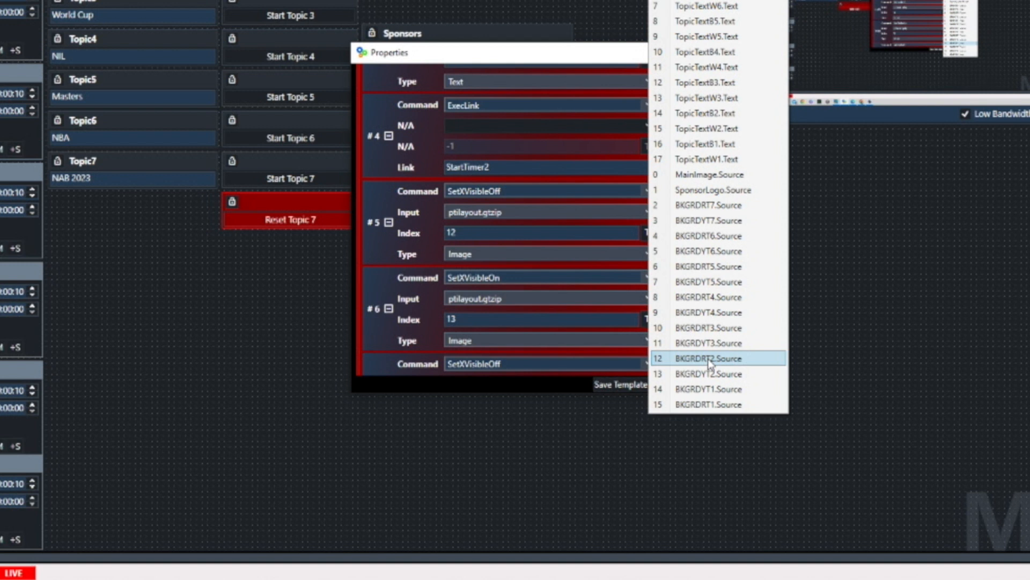
click(710, 374)
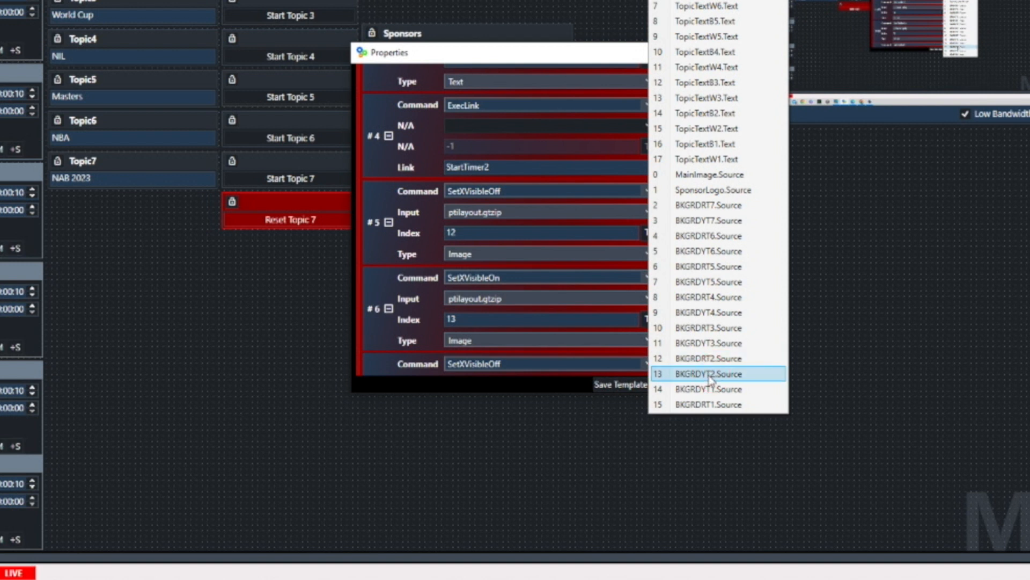
click(551, 463)
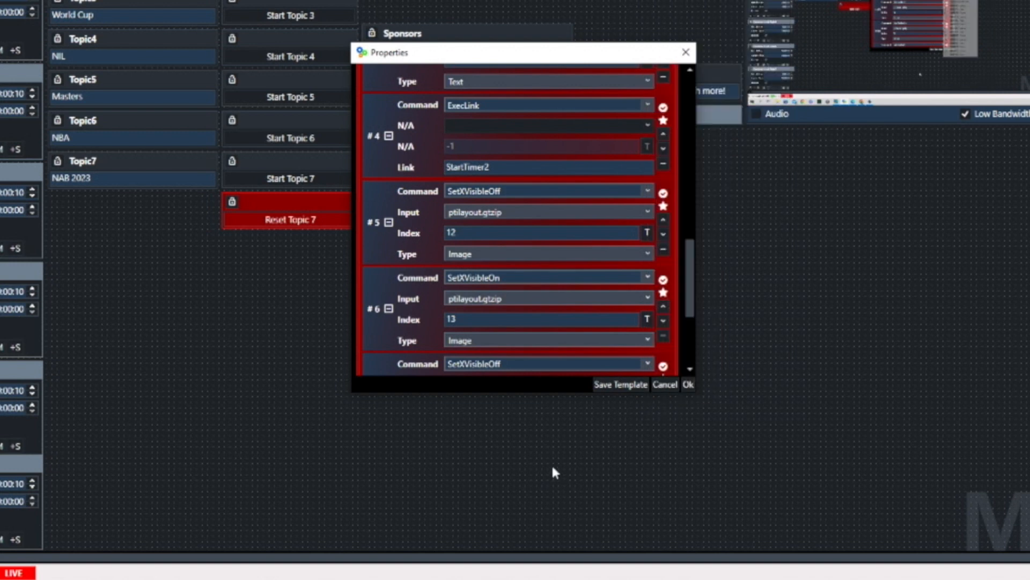
Check the text indexes of commands #7 and #8 against the Topic 2 text elements, and close the properties.
scroll(570, 236, down, 5)
scroll(571, 239, down, 2)
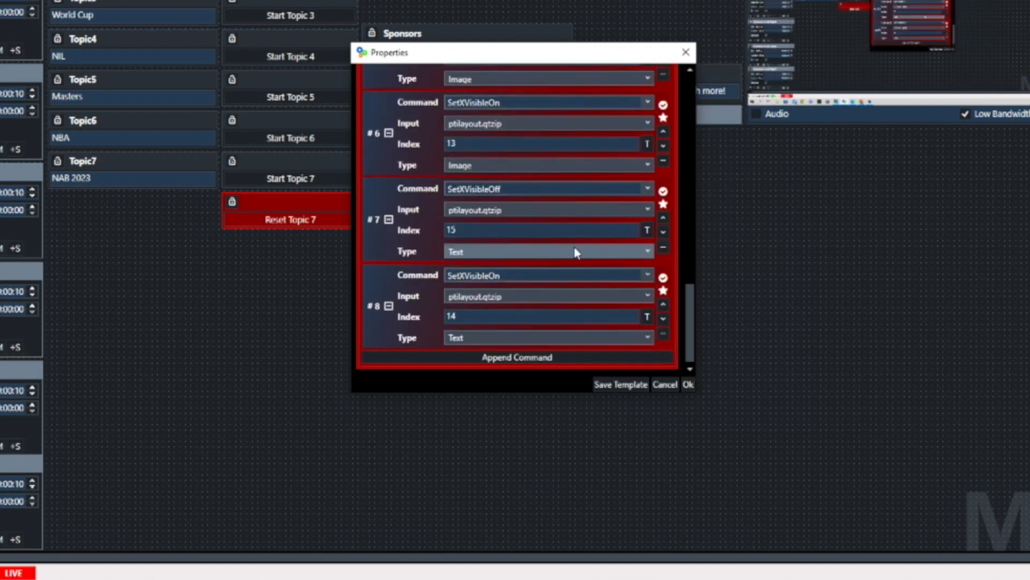
click(473, 187)
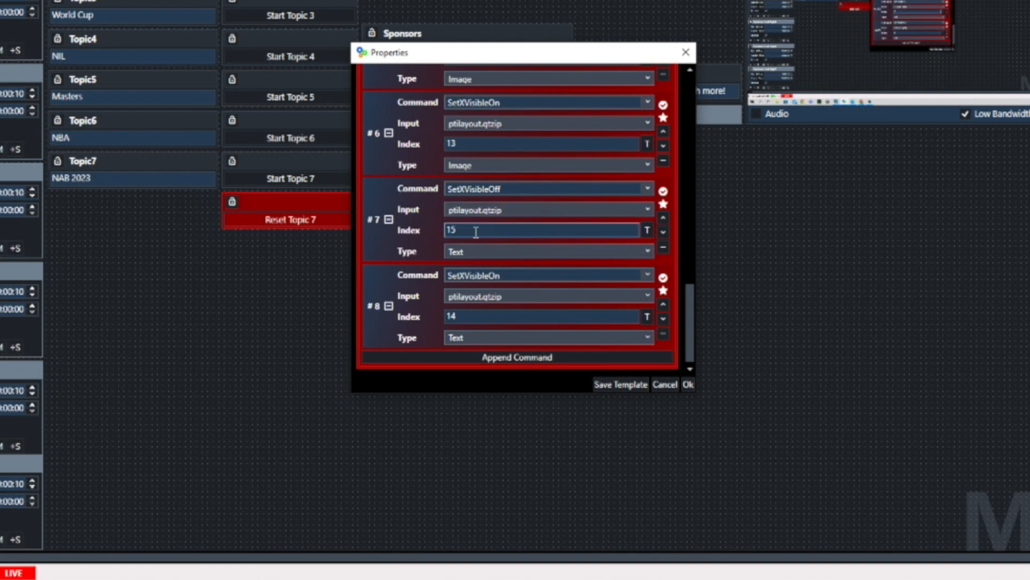
click(453, 231)
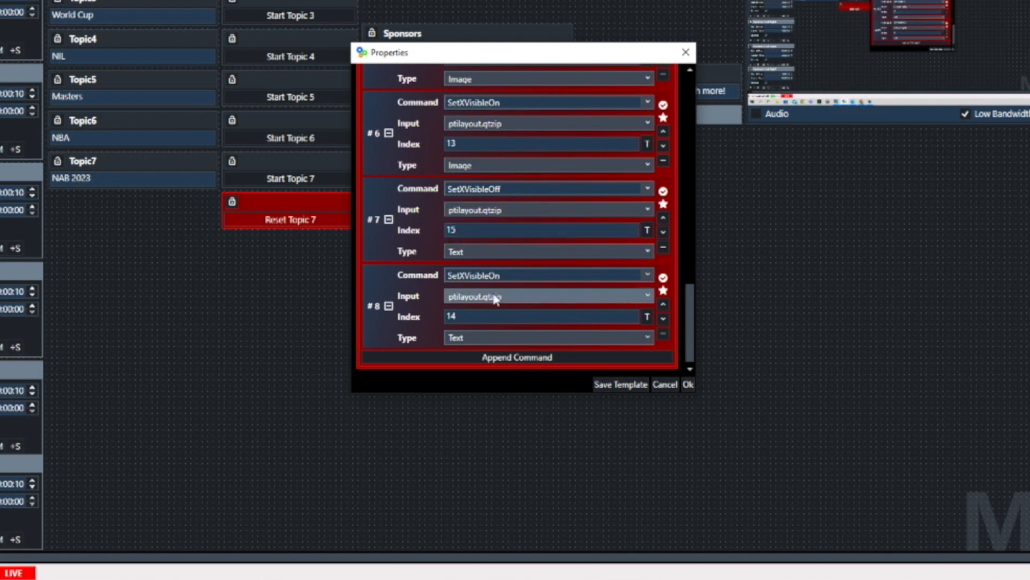
click(476, 316)
click(452, 316)
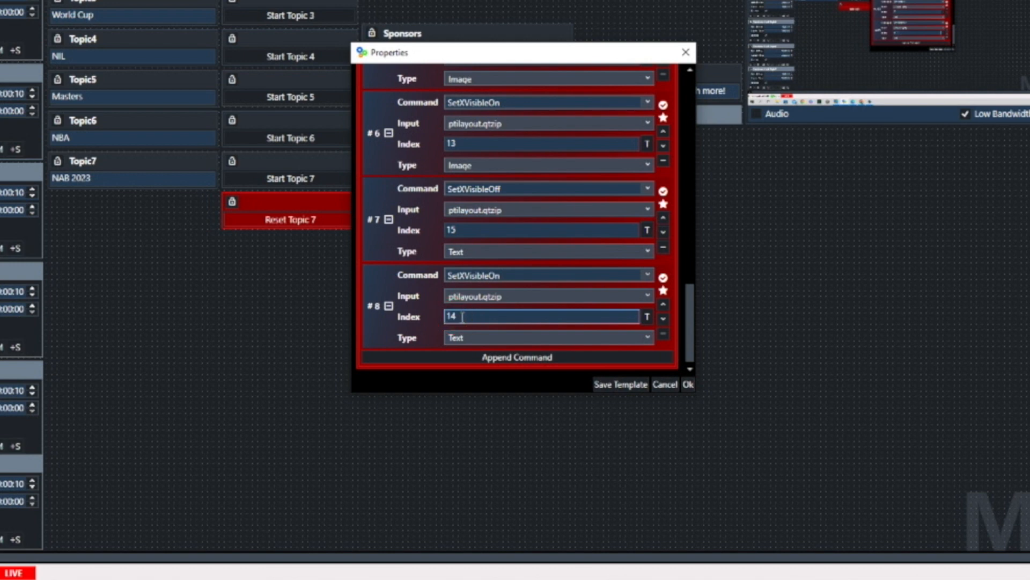
click(647, 316)
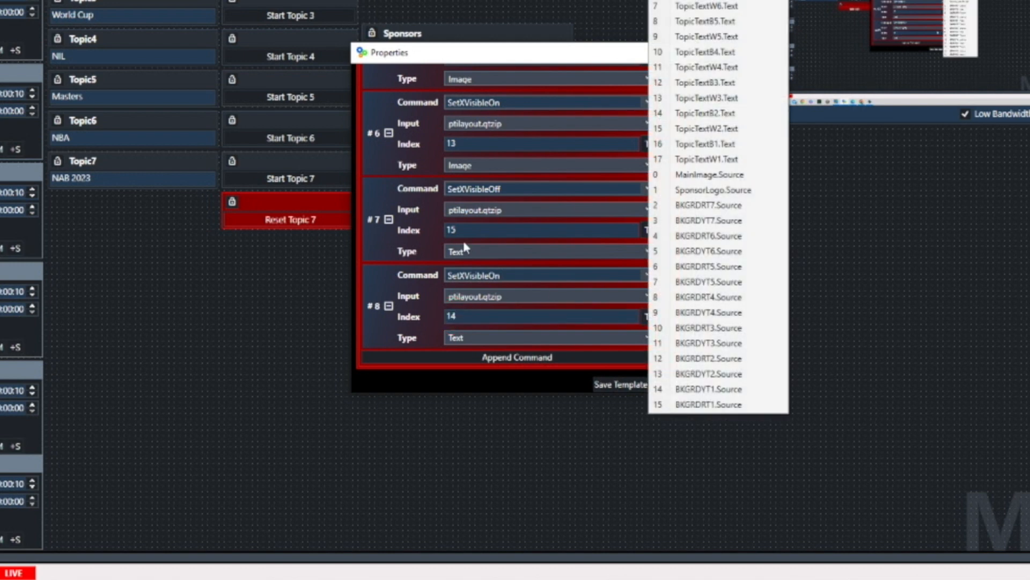
click(713, 130)
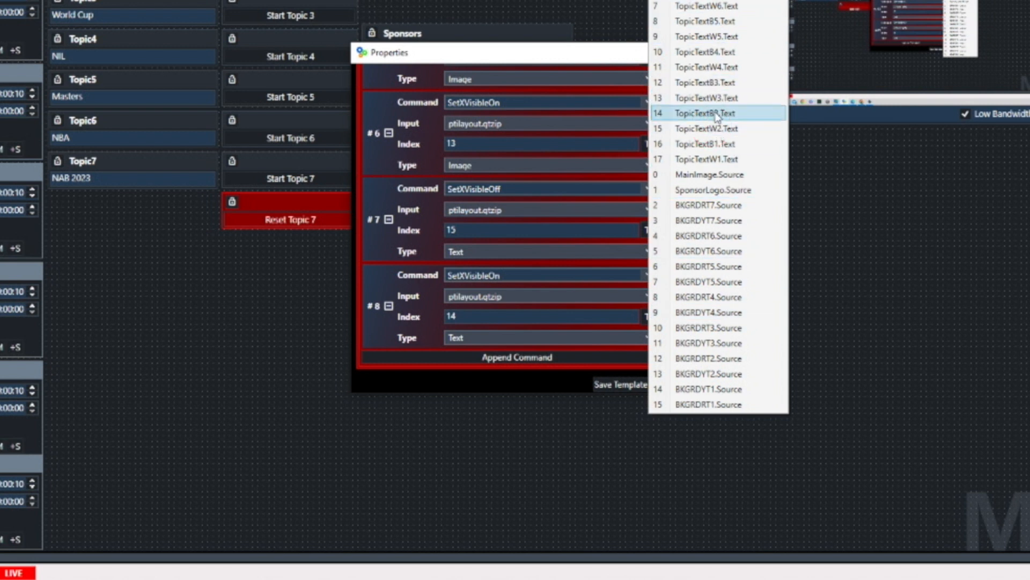
click(717, 115)
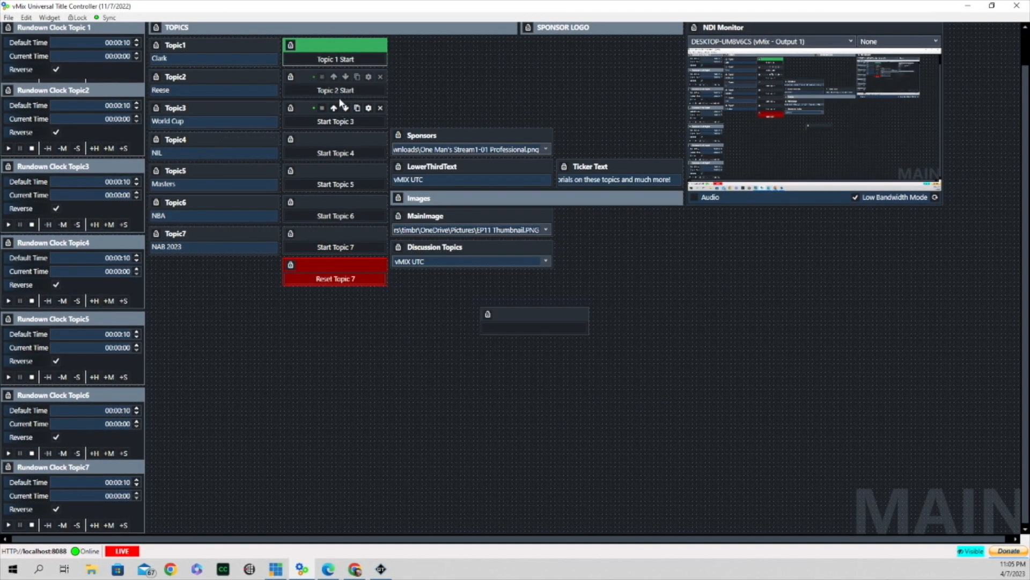
Review the visibility and ExecLink commands in the Start Topic 3 button's script, including their indexes and types.
click(369, 109)
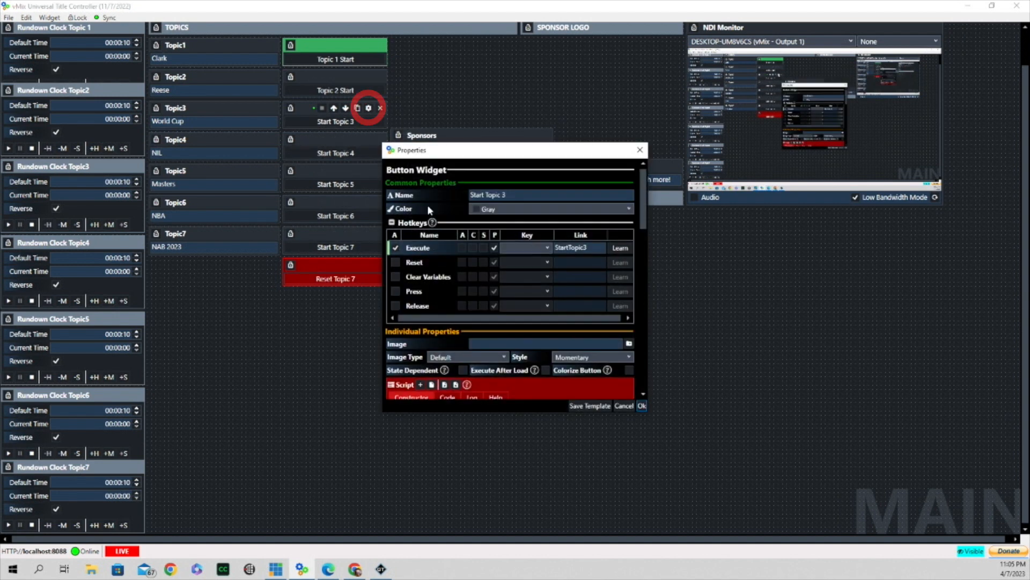
scroll(571, 282, down, 3)
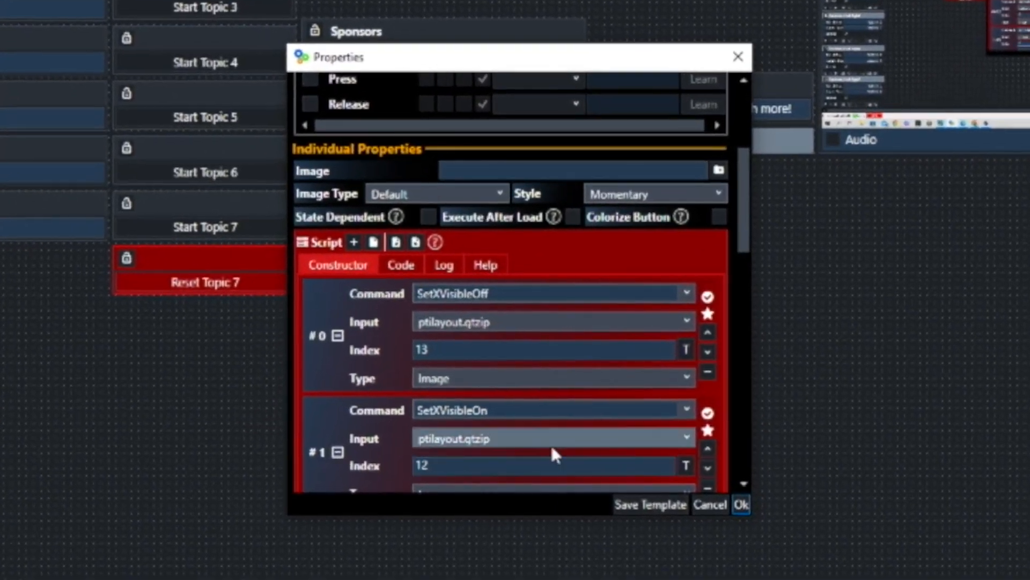
scroll(554, 346, down, 1)
click(552, 306)
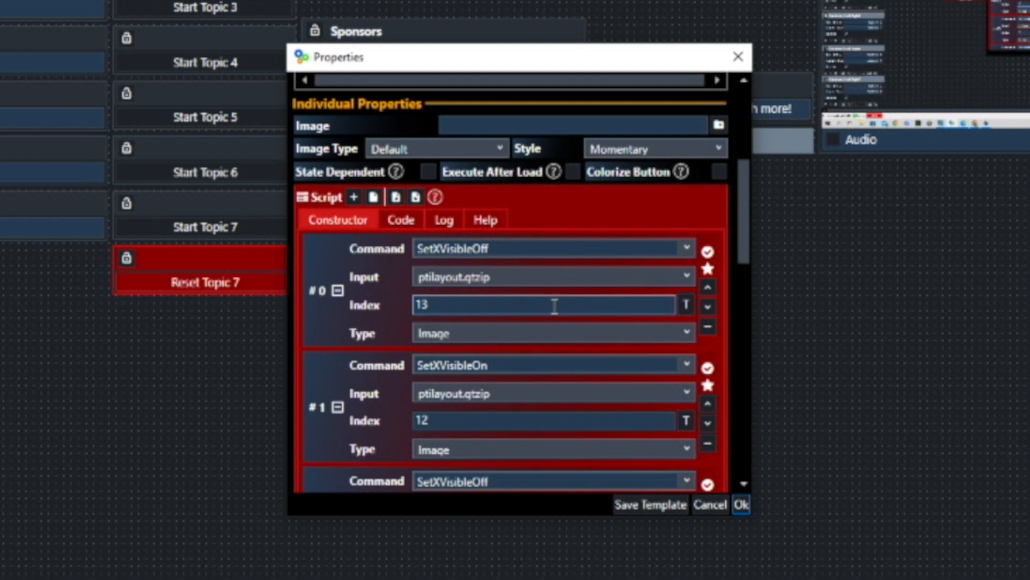
scroll(556, 307, down, 1)
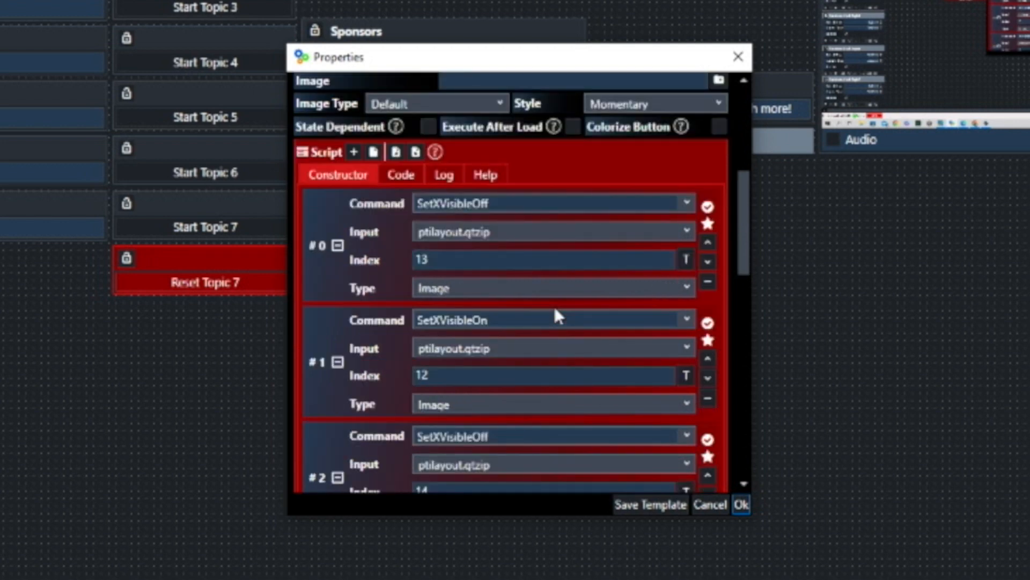
scroll(555, 311, down, 4)
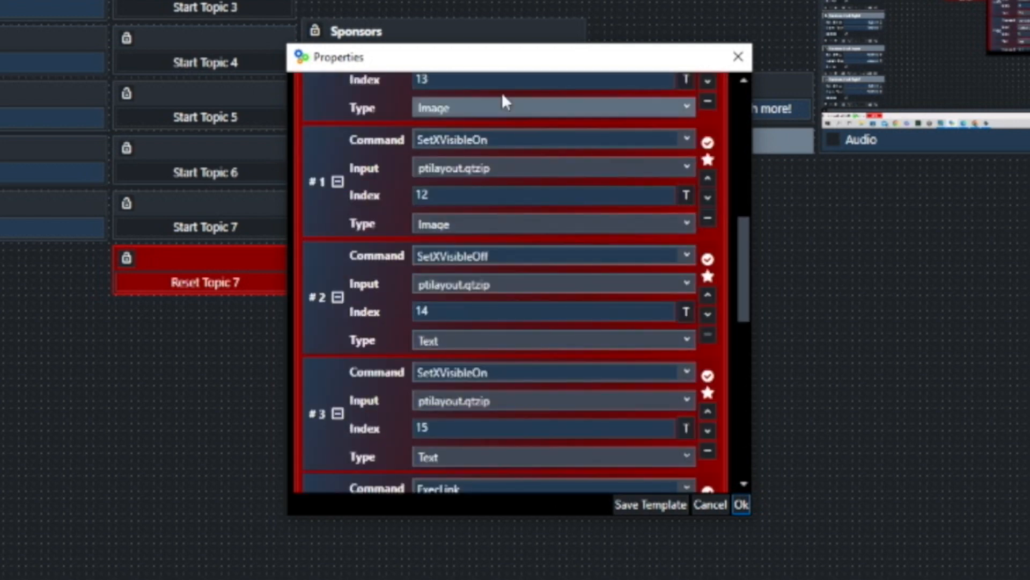
scroll(536, 313, down, 3)
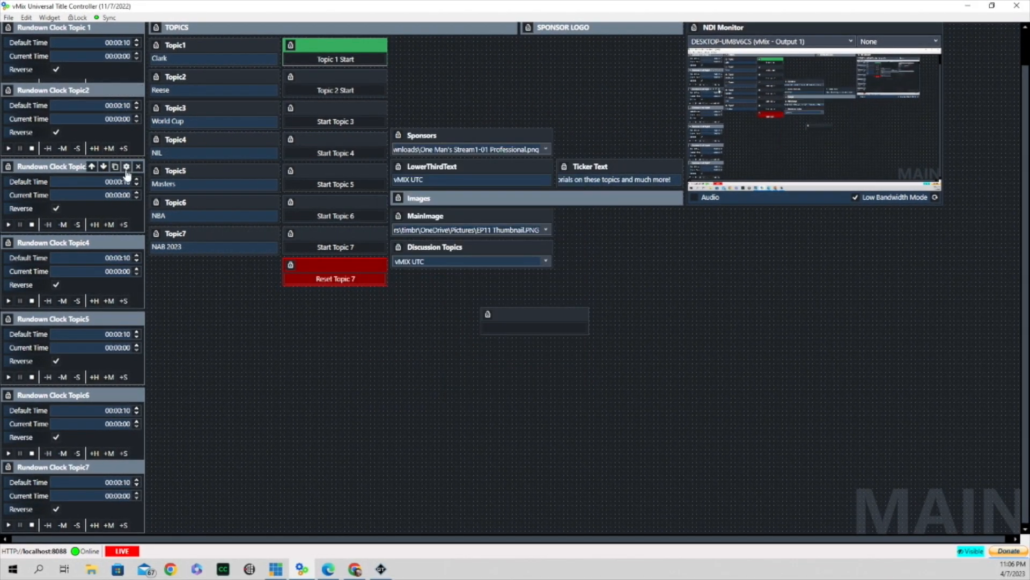
Review the Rundown Clock Topic3 timer's hotkey links, title mapping and On Completion event, and close its properties.
click(126, 167)
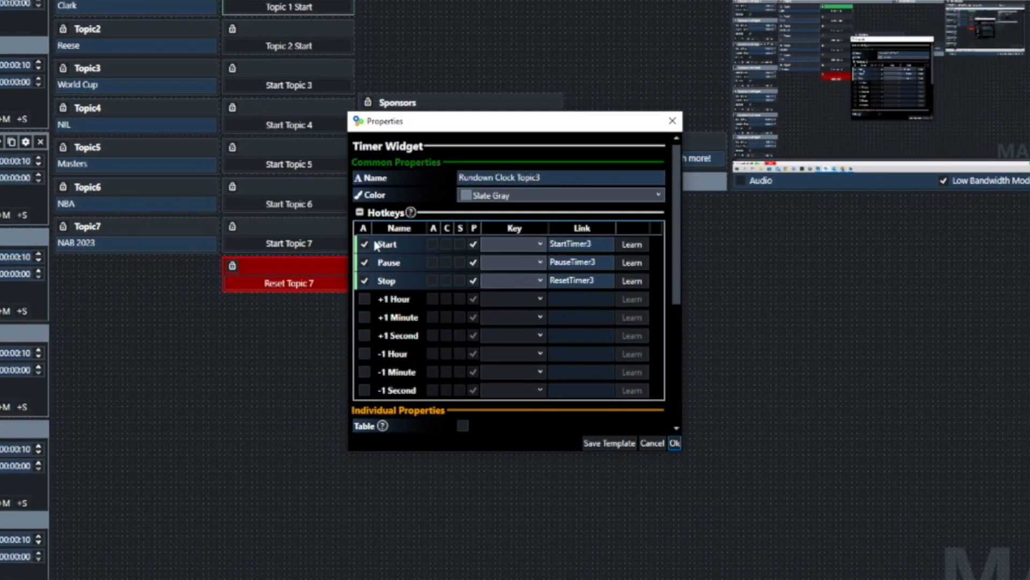
click(411, 249)
click(596, 241)
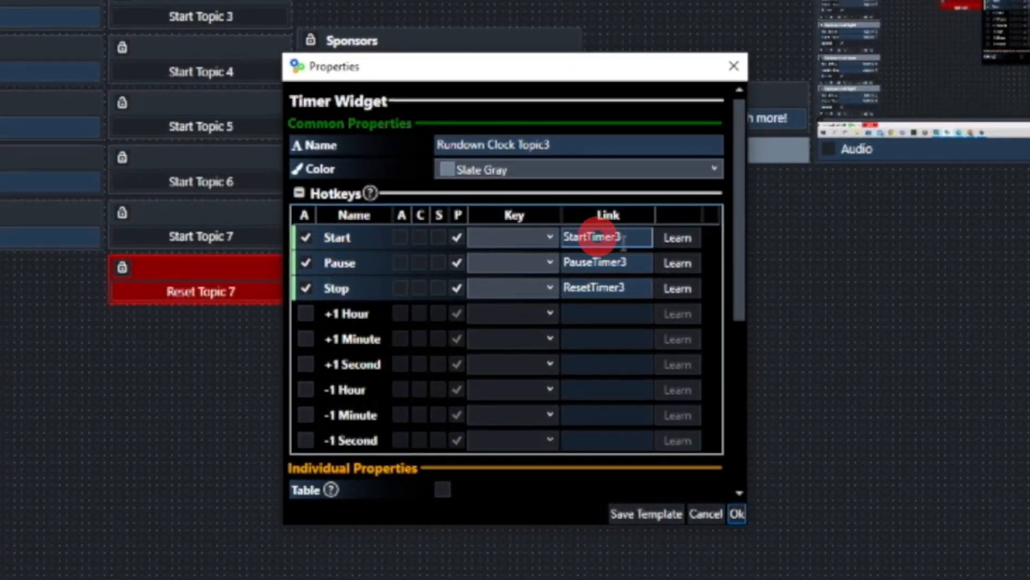
scroll(620, 258, down, 5)
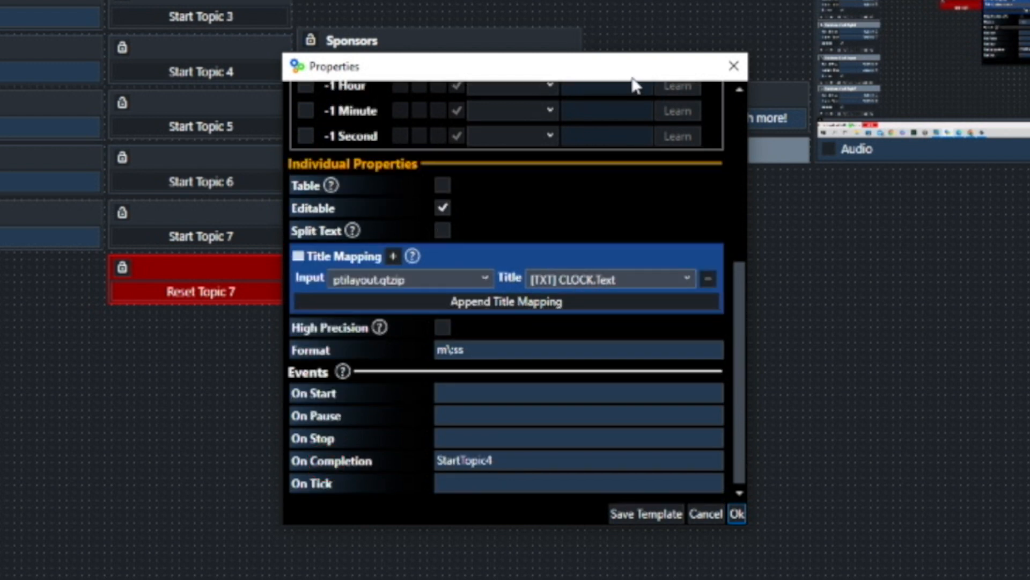
click(461, 460)
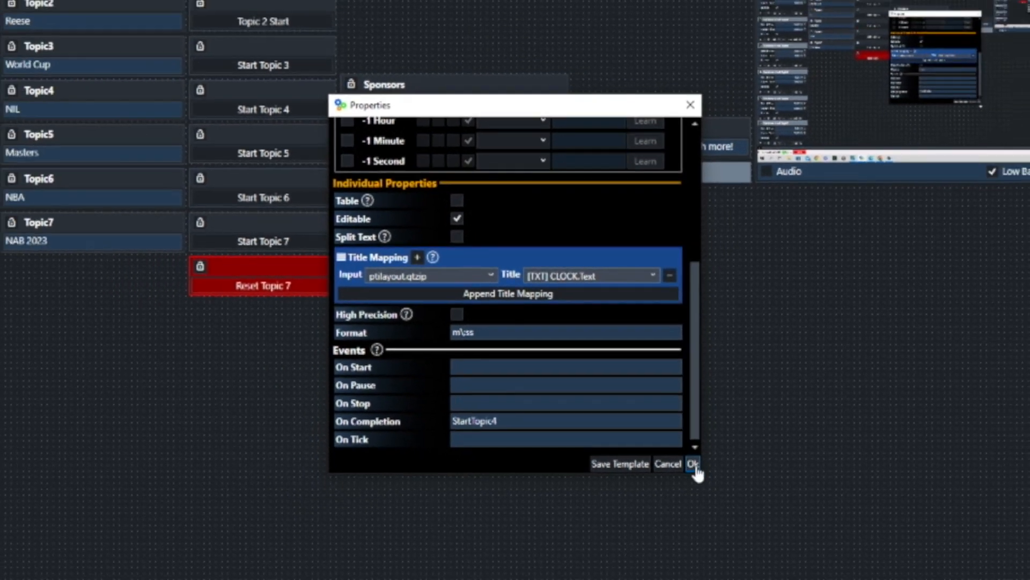
click(737, 514)
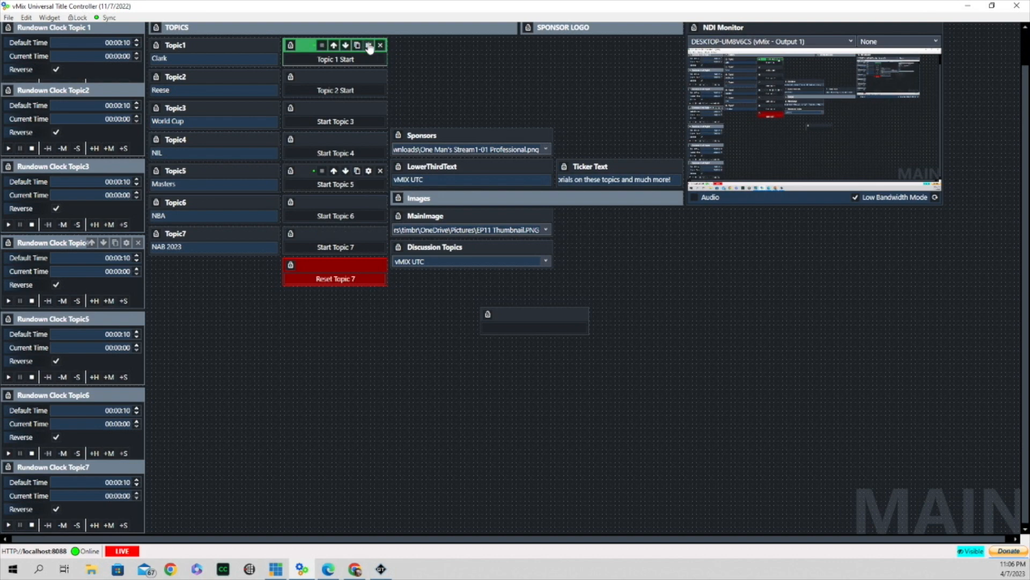
Review the Topic 1 Start button's script from its ExecLink command #0 through visibility command #4, and close the properties.
click(370, 45)
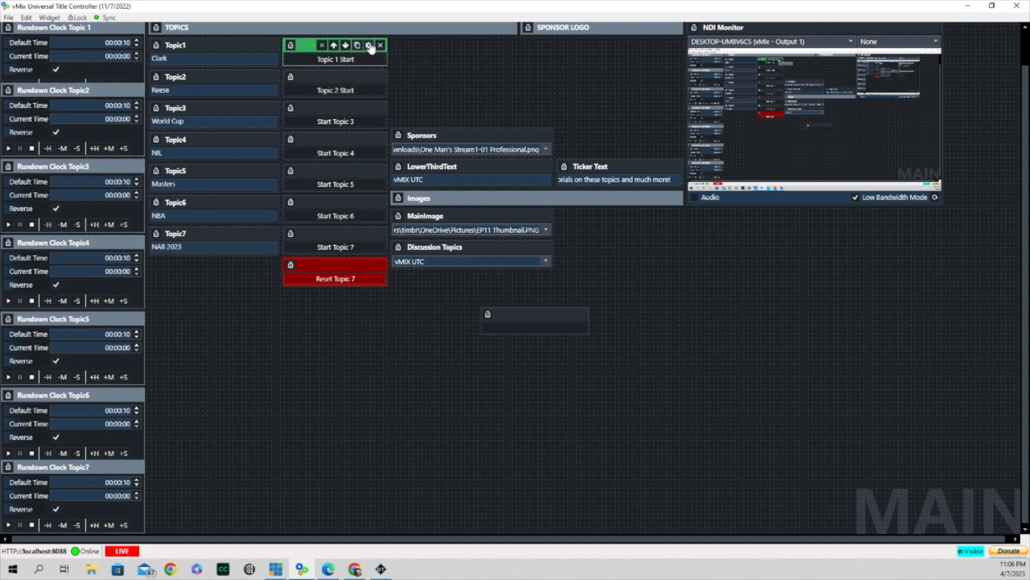
scroll(527, 260, down, 10)
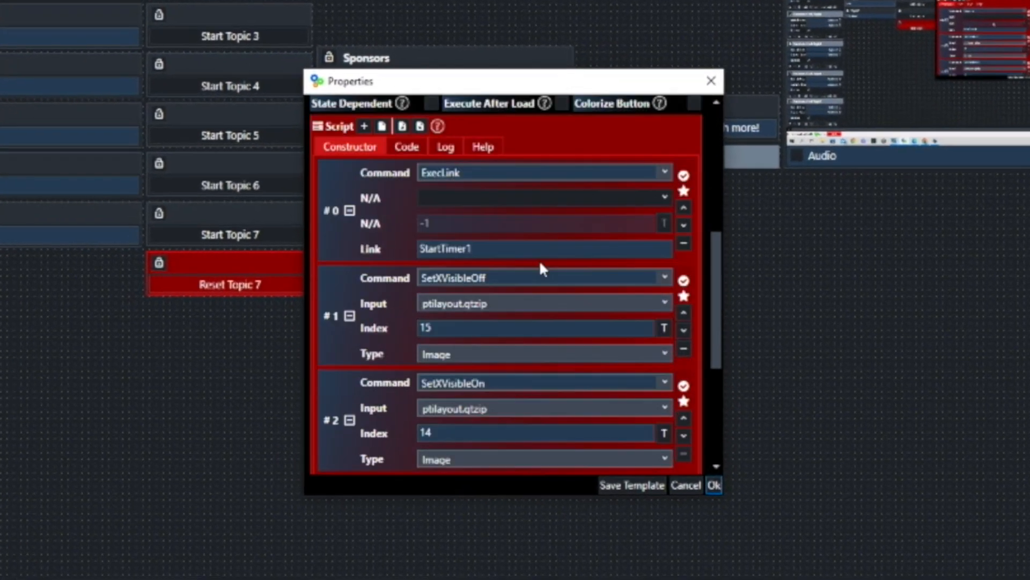
scroll(547, 268, down, 2)
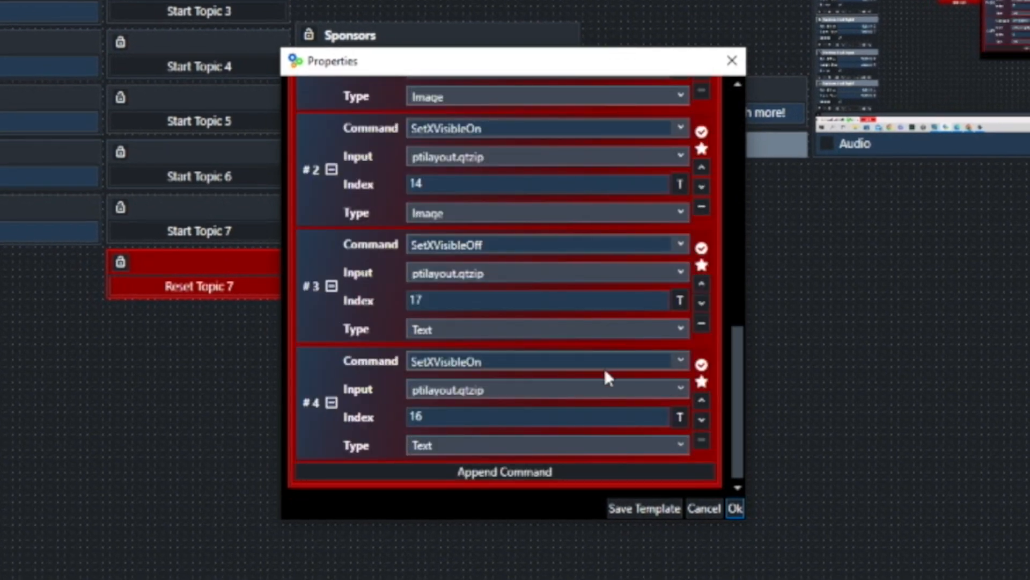
scroll(614, 344, up, 4)
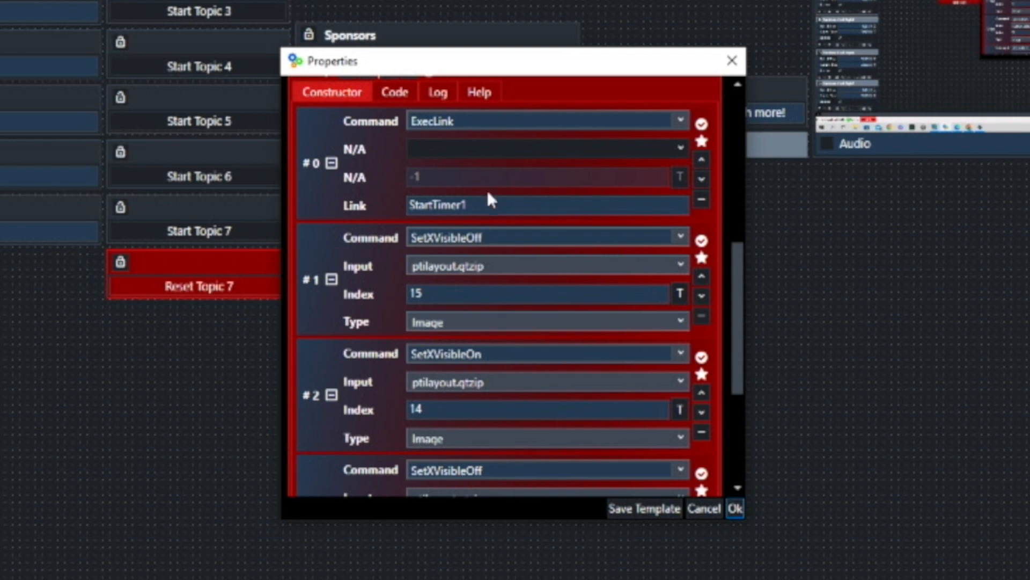
scroll(499, 204, down, 4)
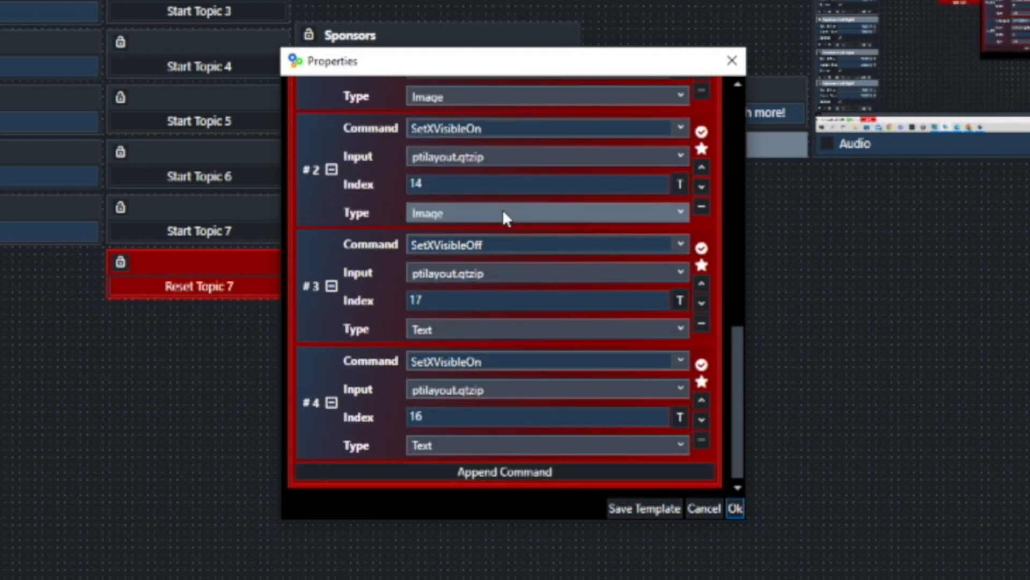
scroll(504, 214, up, 4)
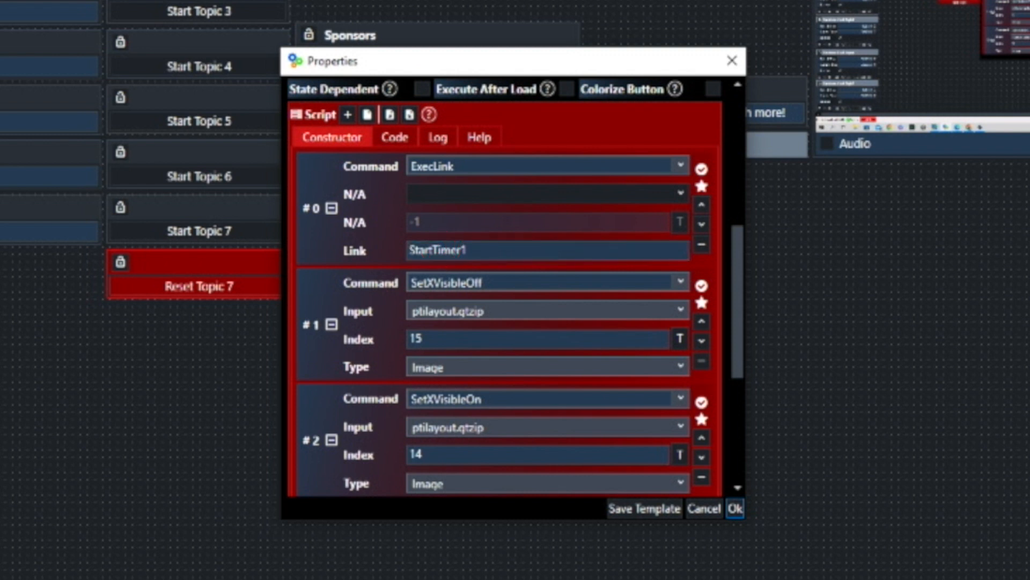
scroll(592, 245, down, 1)
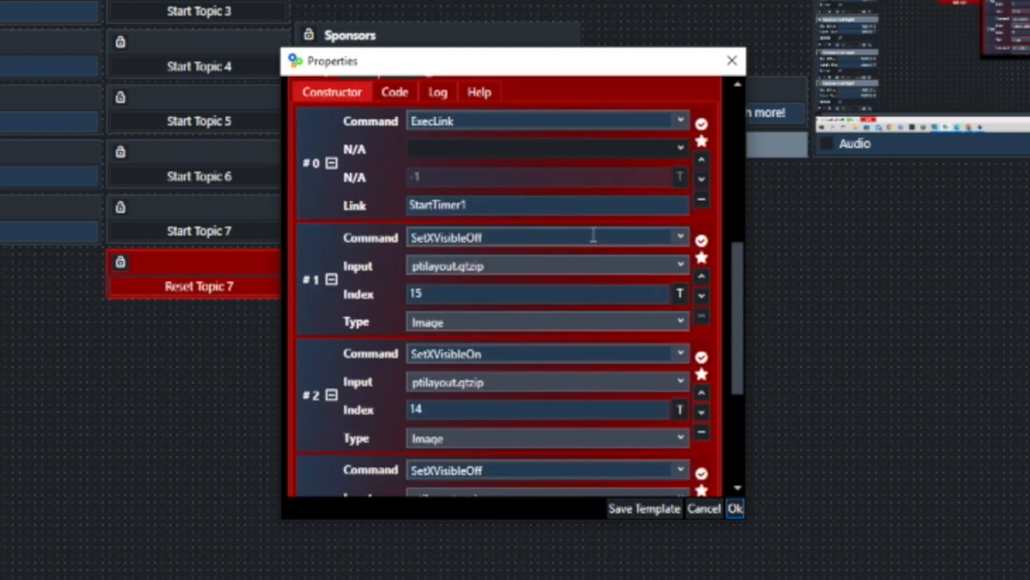
scroll(597, 237, down, 1)
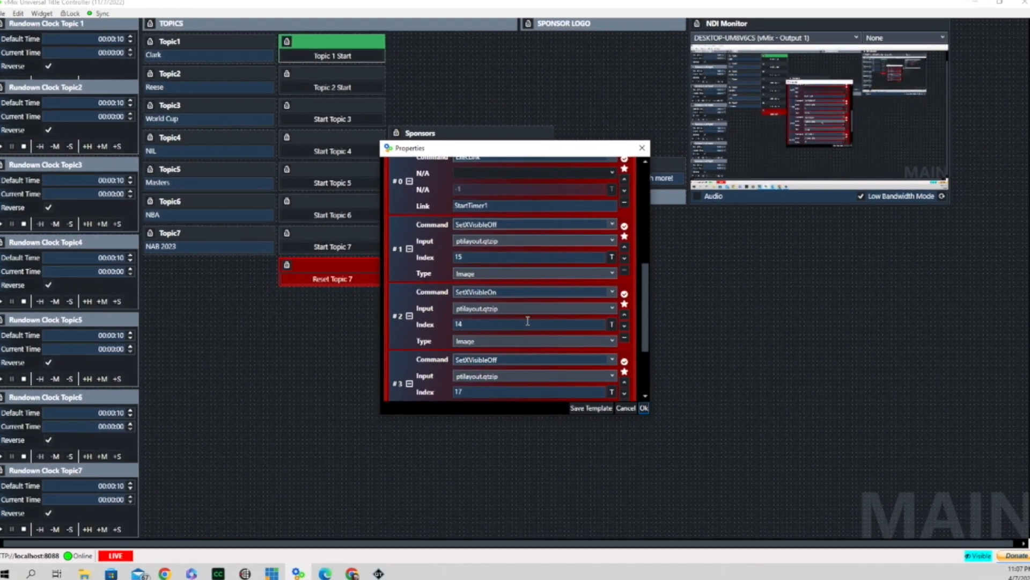
scroll(477, 270, up, 3)
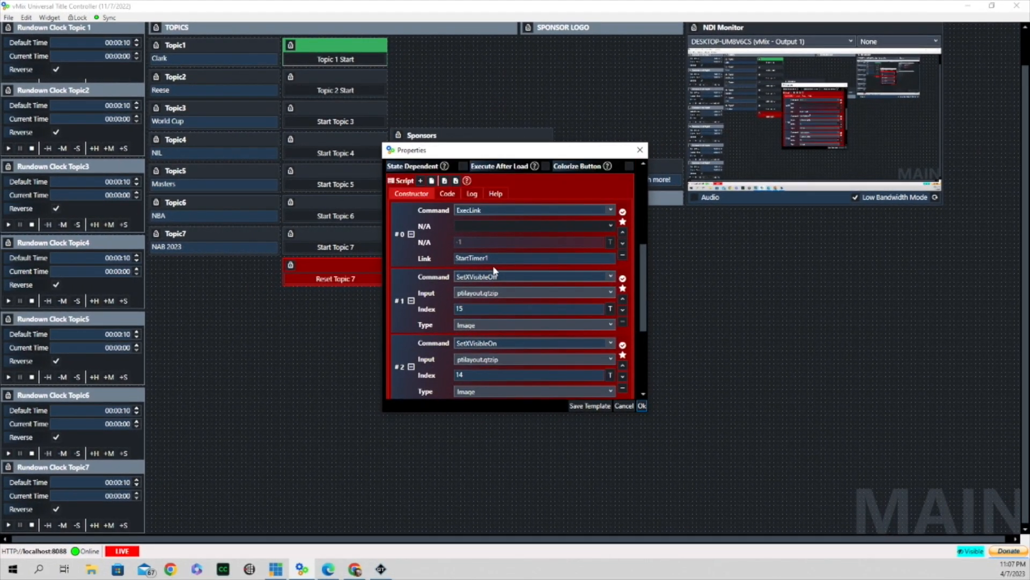
click(642, 406)
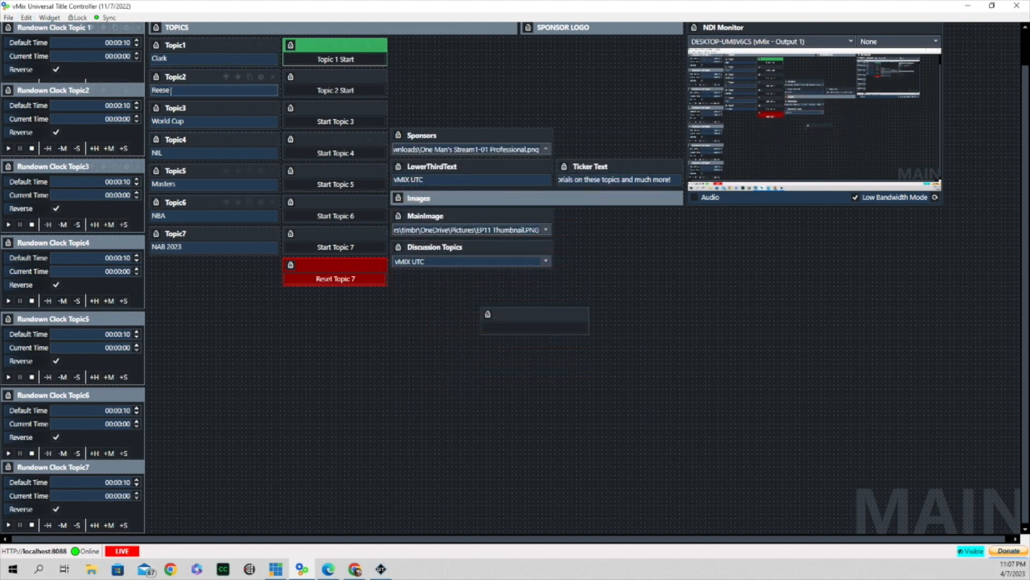
Check the Rundown Clock Topic 1 timer's hotkey links and On Completion event, and close its properties.
click(127, 27)
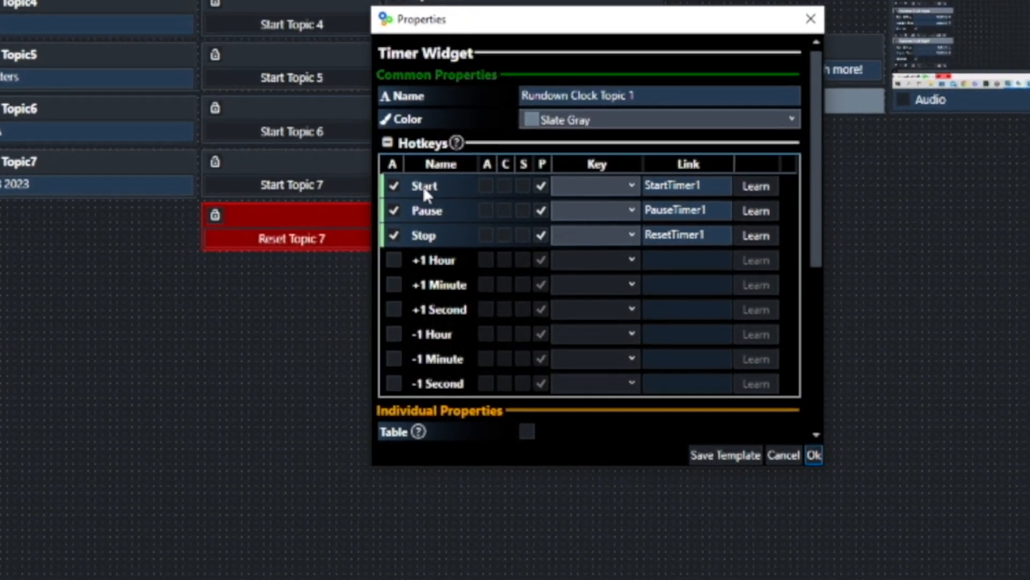
scroll(674, 183, down, 6)
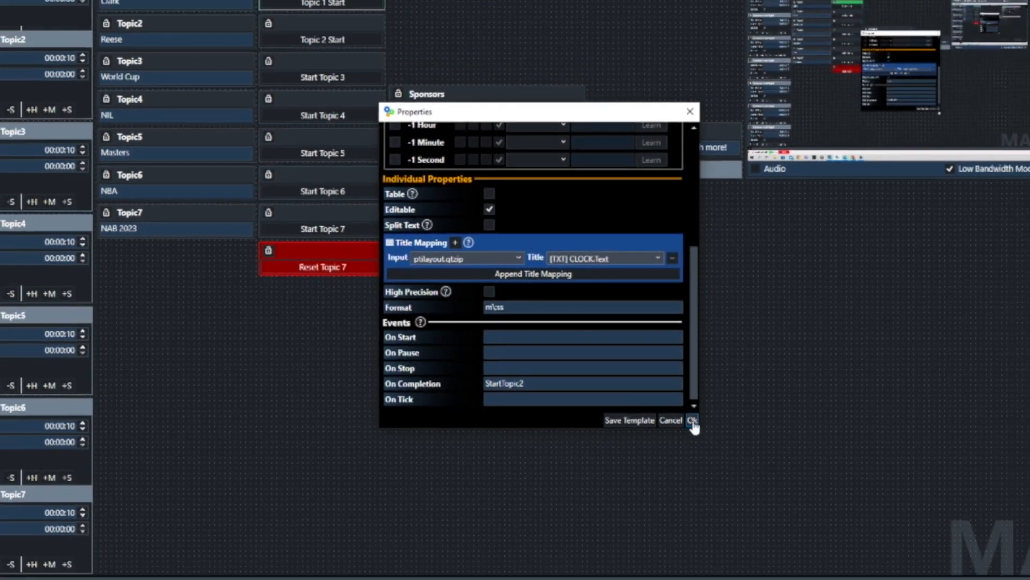
click(693, 421)
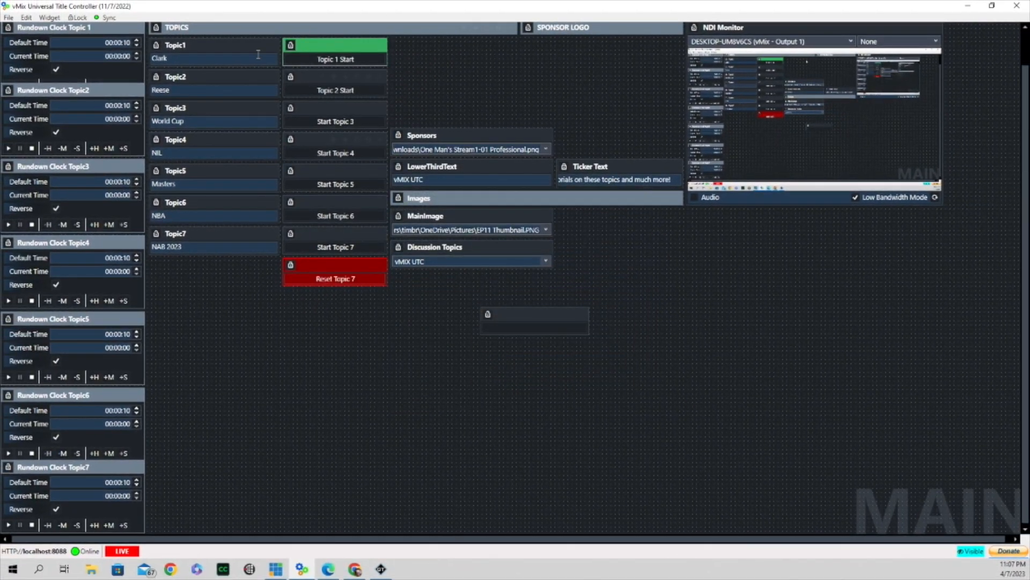
Delete the blank, unnamed widget below the Discussion Topics widget.
click(583, 316)
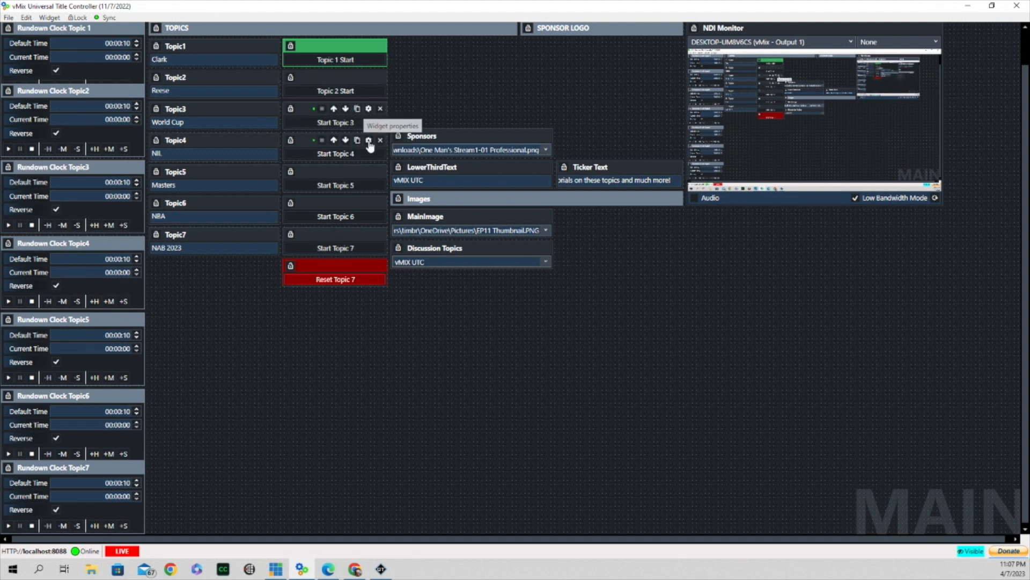
Check the image indexes of commands #0 and #1 in the Start Topic 4 script against the Topic 3 background sources.
click(369, 142)
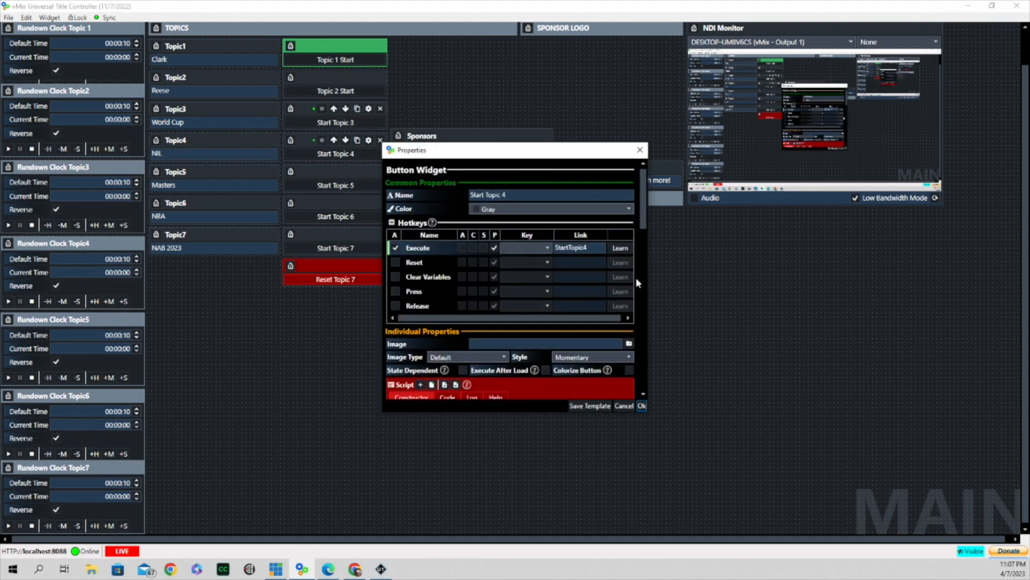
scroll(558, 267, down, 3)
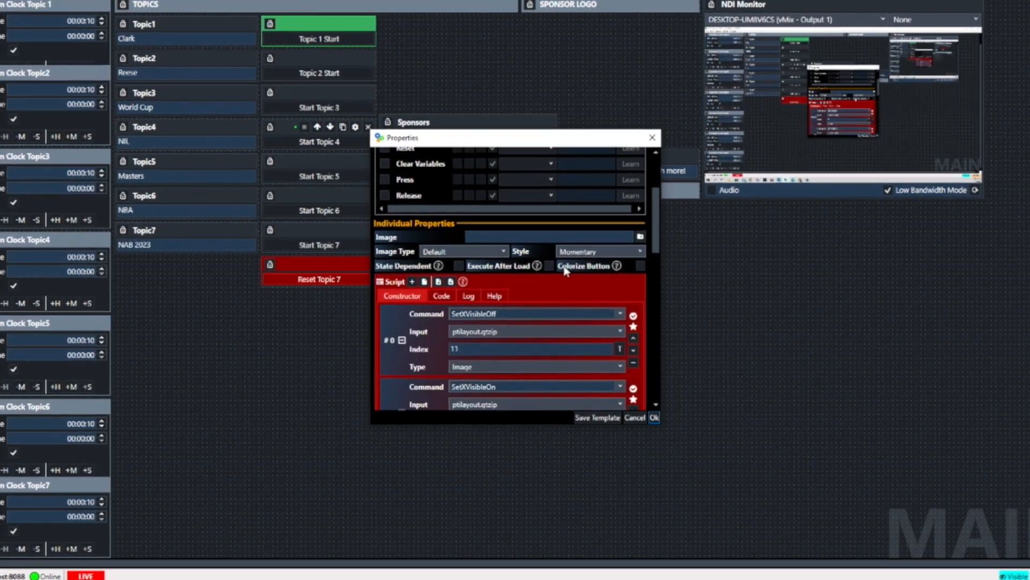
scroll(570, 261, down, 3)
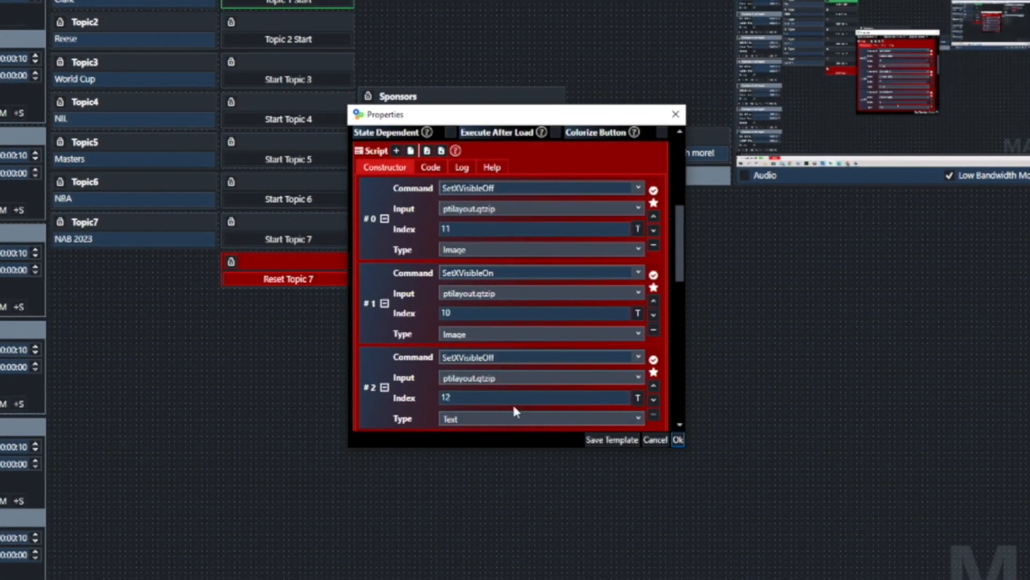
scroll(514, 404, down, 1)
scroll(515, 406, up, 1)
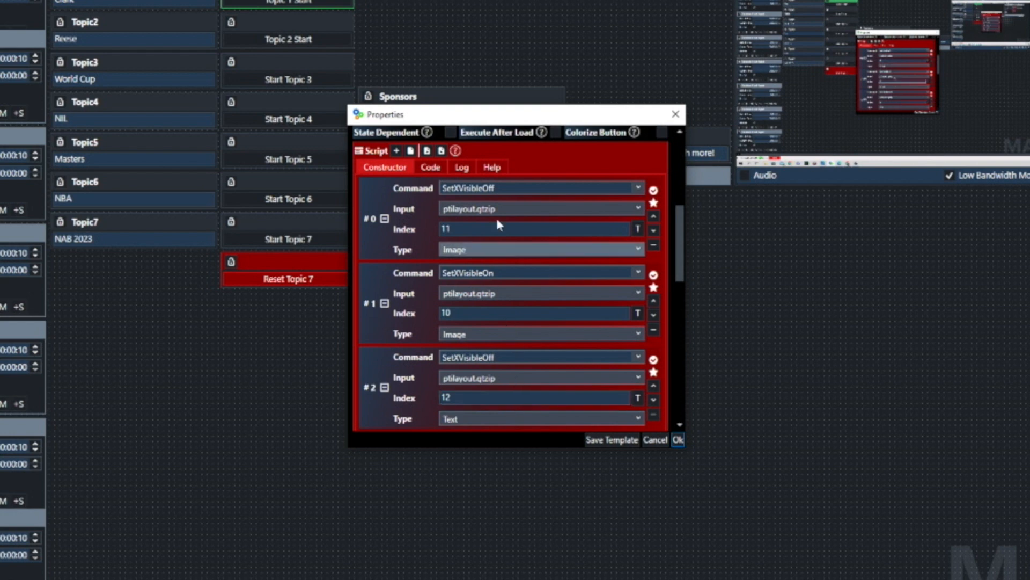
click(638, 229)
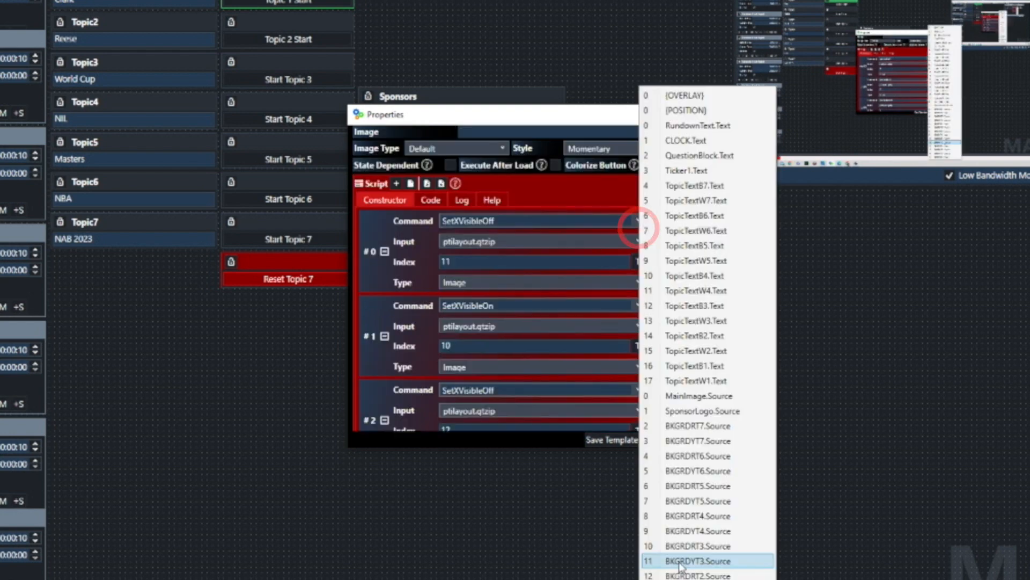
click(699, 560)
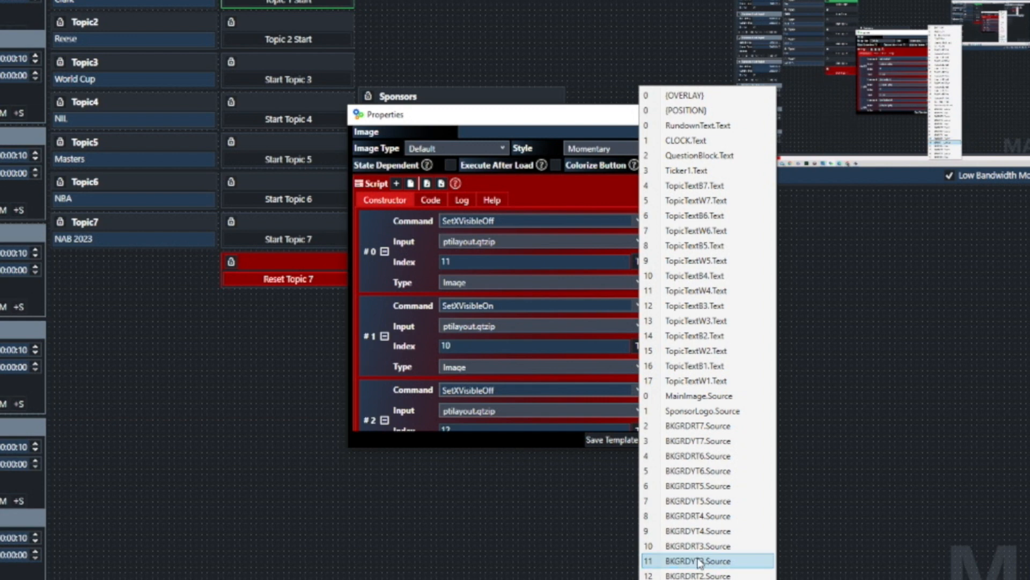
click(577, 520)
click(679, 426)
Compare the text indexes of Start Topic 4 commands #2 and #3 with the Topic 3 text elements, and close the properties.
scroll(677, 419, down, 2)
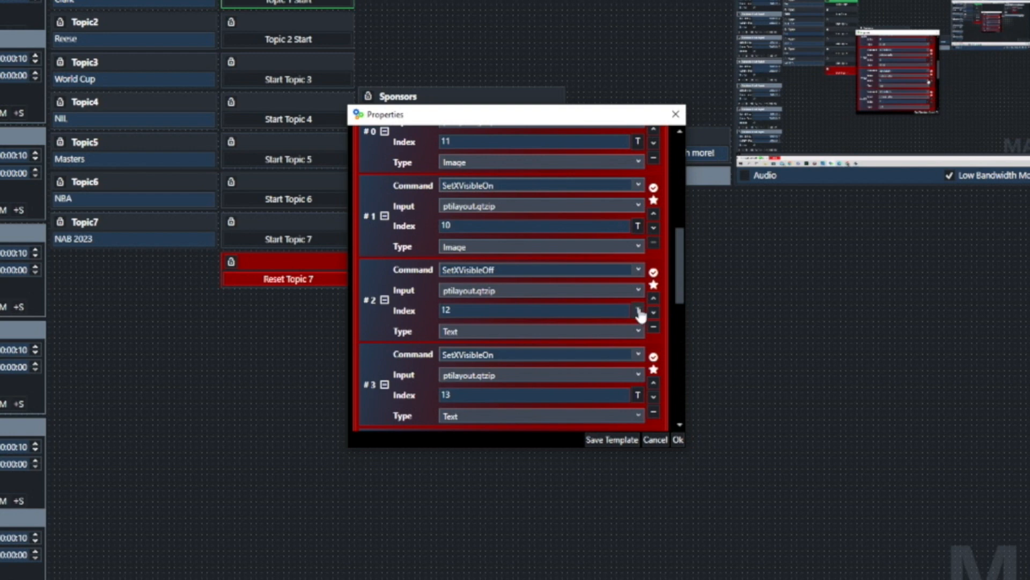
click(638, 311)
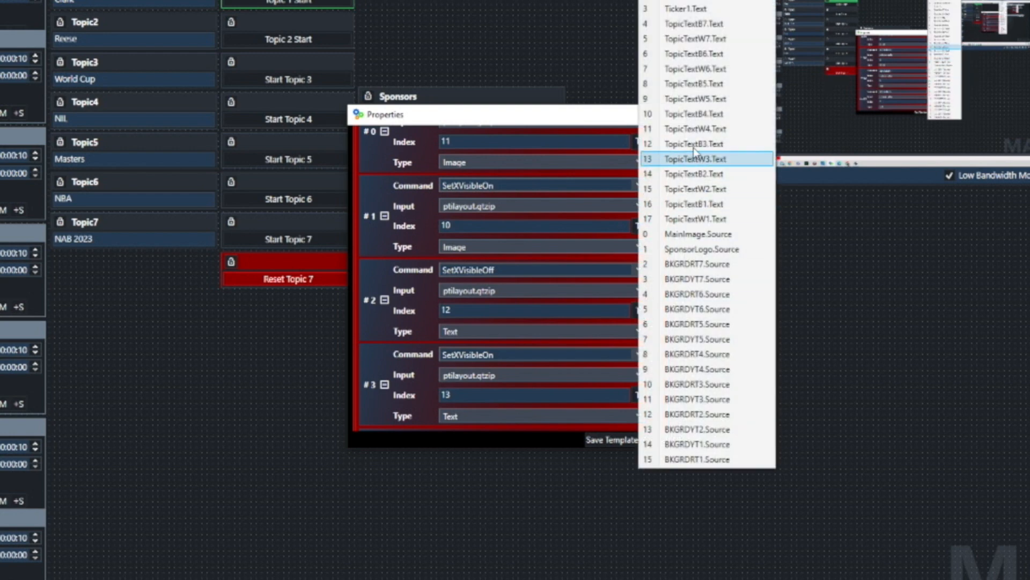
click(689, 145)
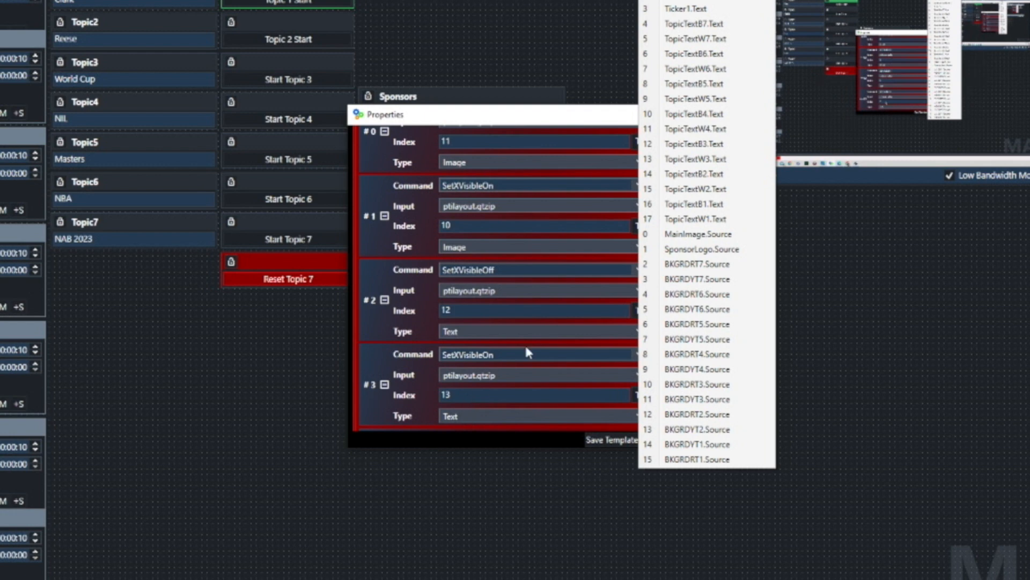
click(697, 158)
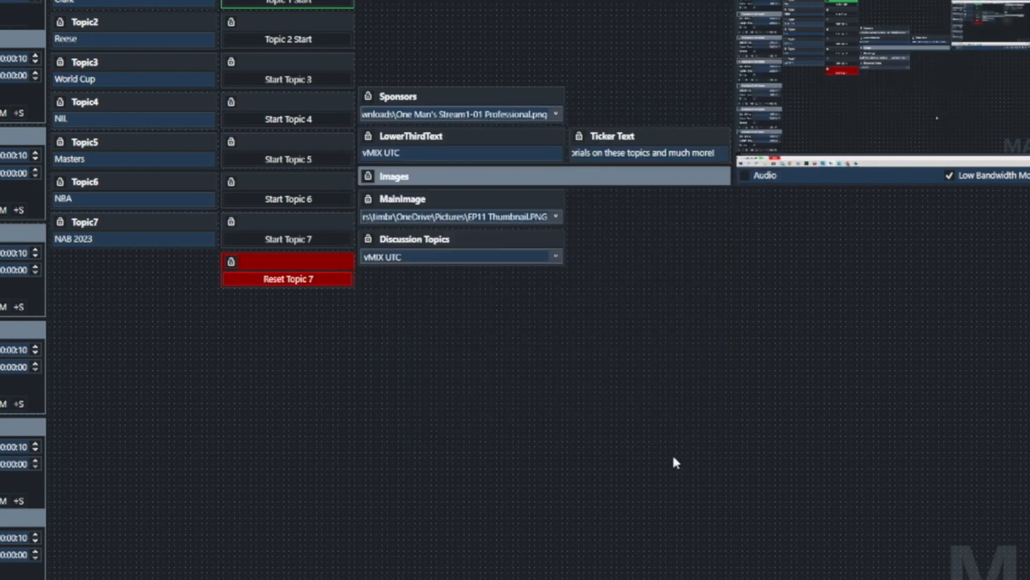
Check the image indexes of commands #0 and #1 in the Reset Topic 7 script against the Topic 7 background sources.
mouse_move(315, 243)
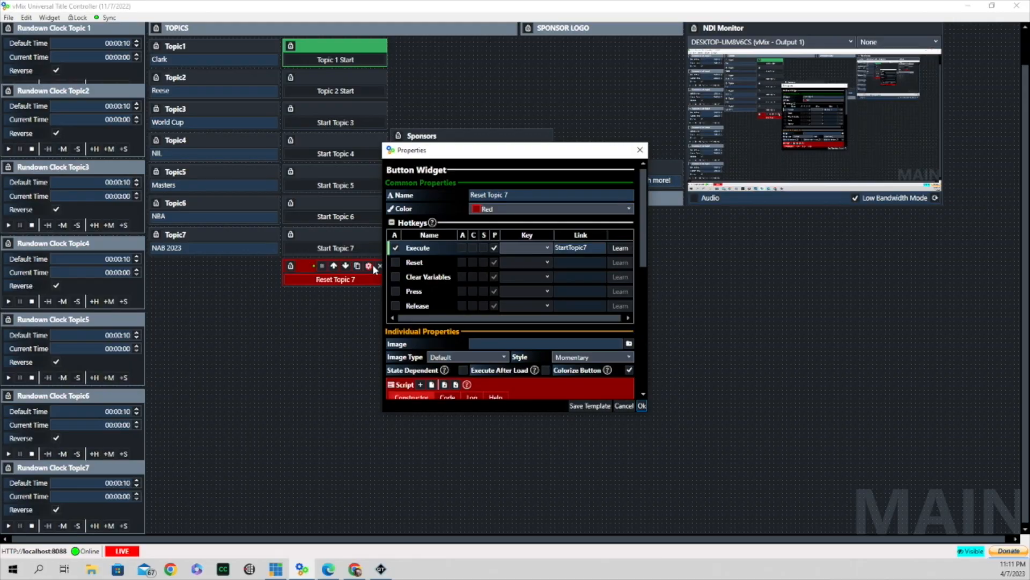
scroll(559, 304, down, 5)
scroll(560, 309, down, 4)
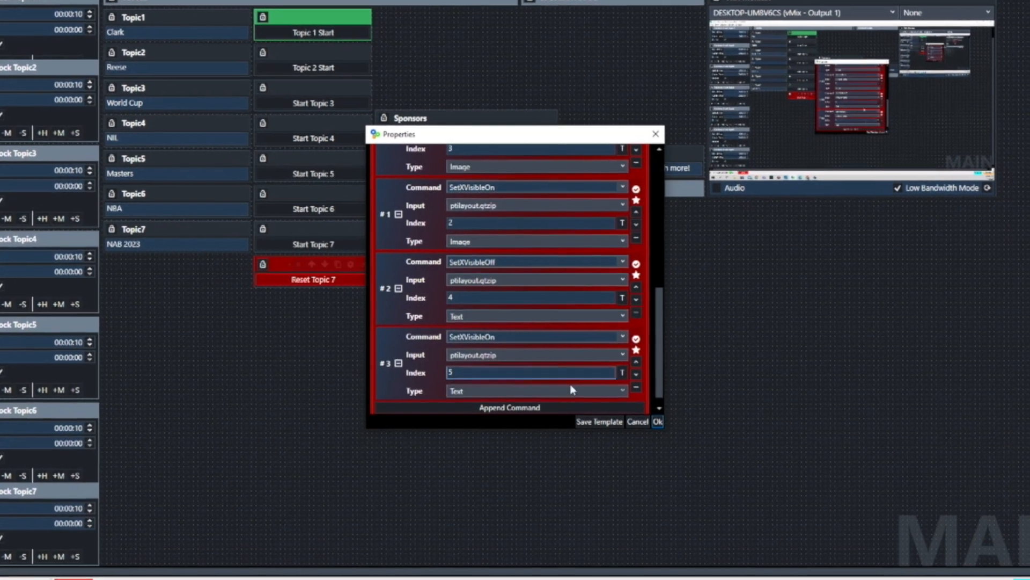
scroll(571, 393, up, 3)
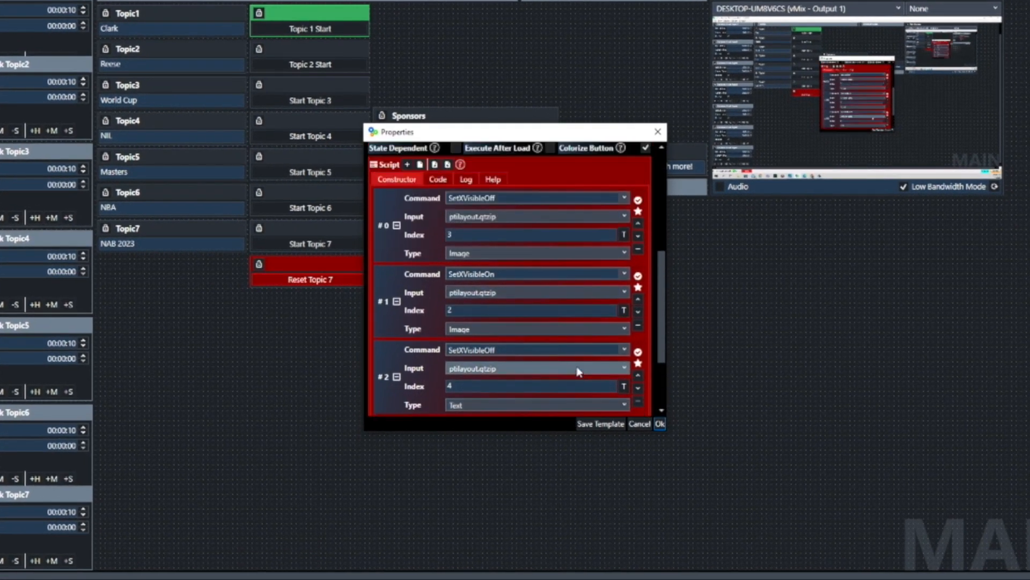
click(458, 311)
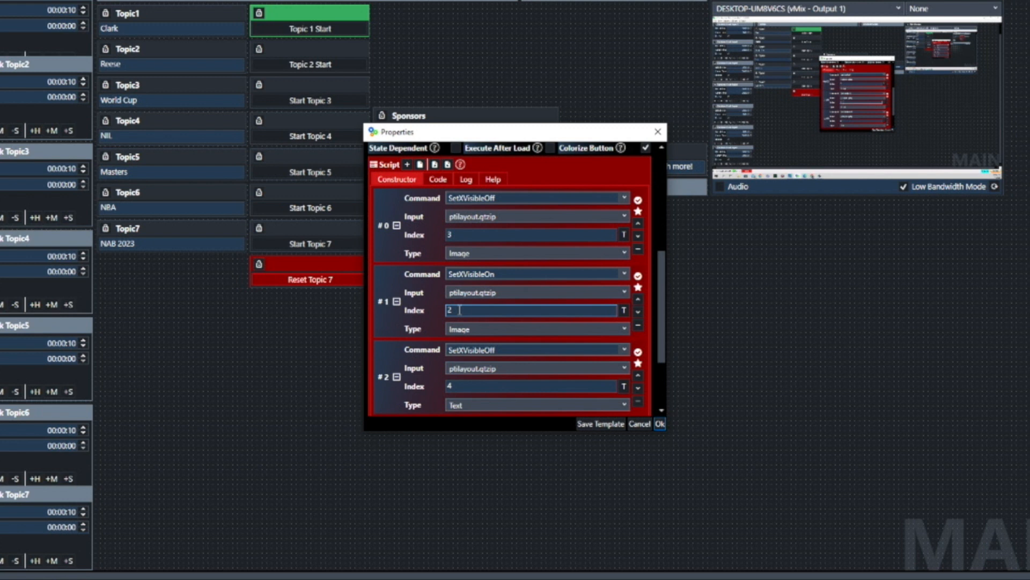
click(624, 236)
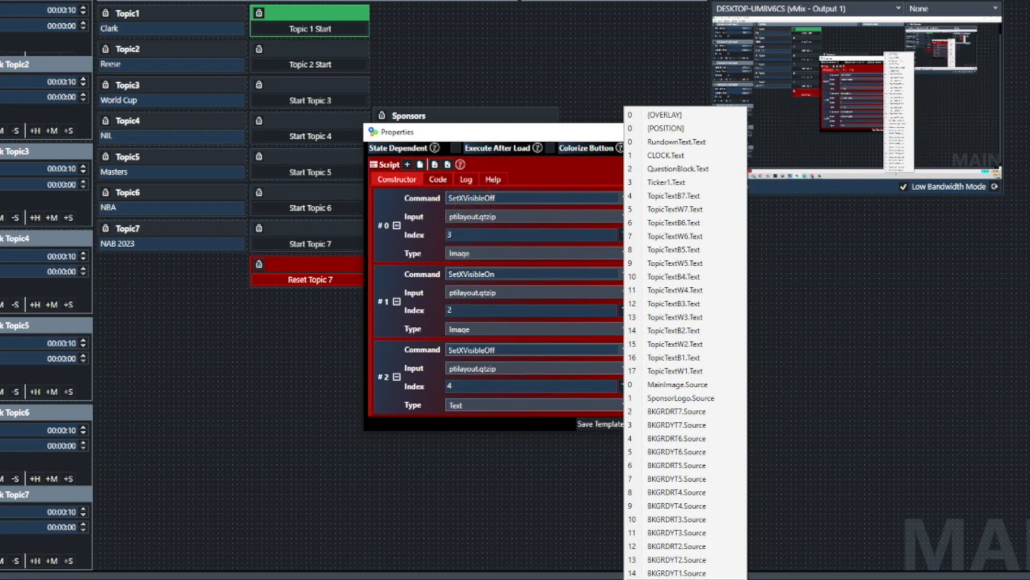
click(676, 425)
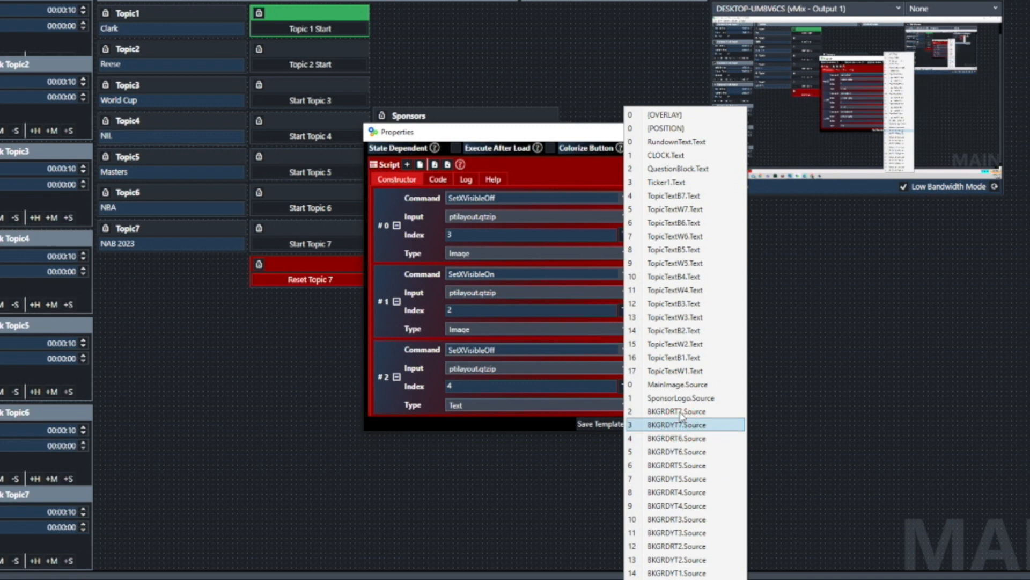
click(497, 276)
click(679, 412)
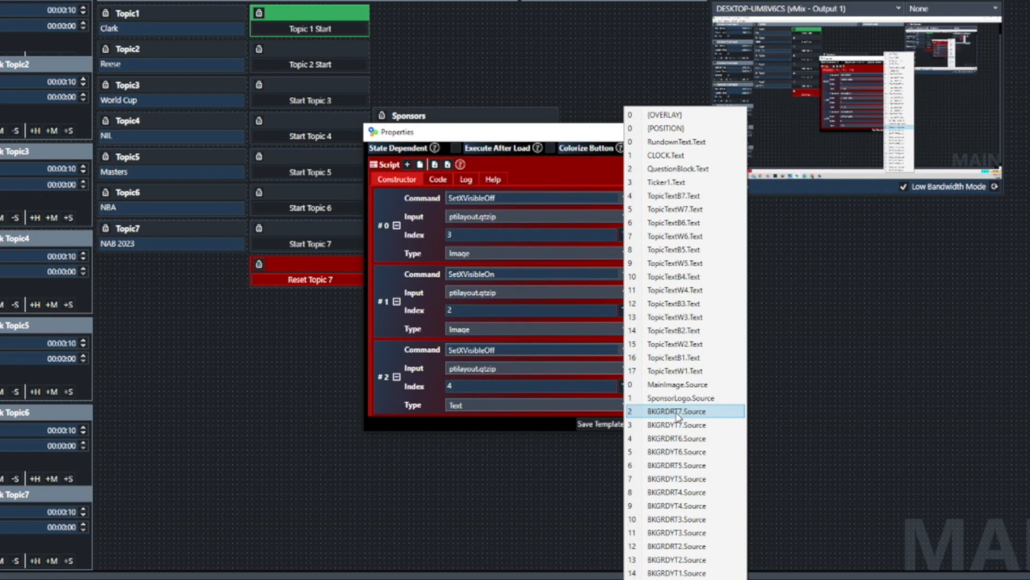
Compare the text indexes of Reset Topic 7 commands #2 and #3 with the Topic 7 text elements, and close the properties.
scroll(485, 267, down, 2)
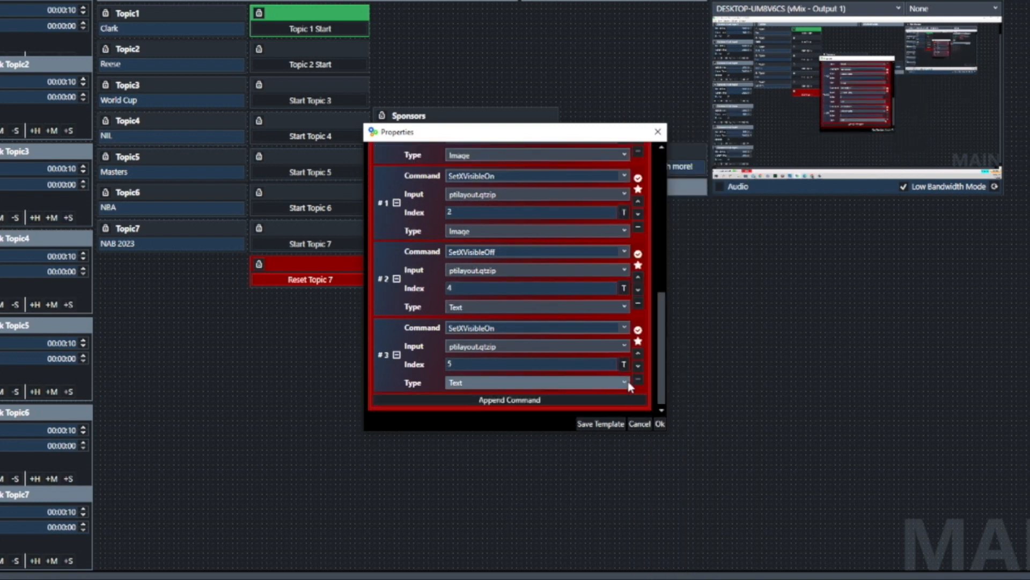
click(625, 289)
click(474, 252)
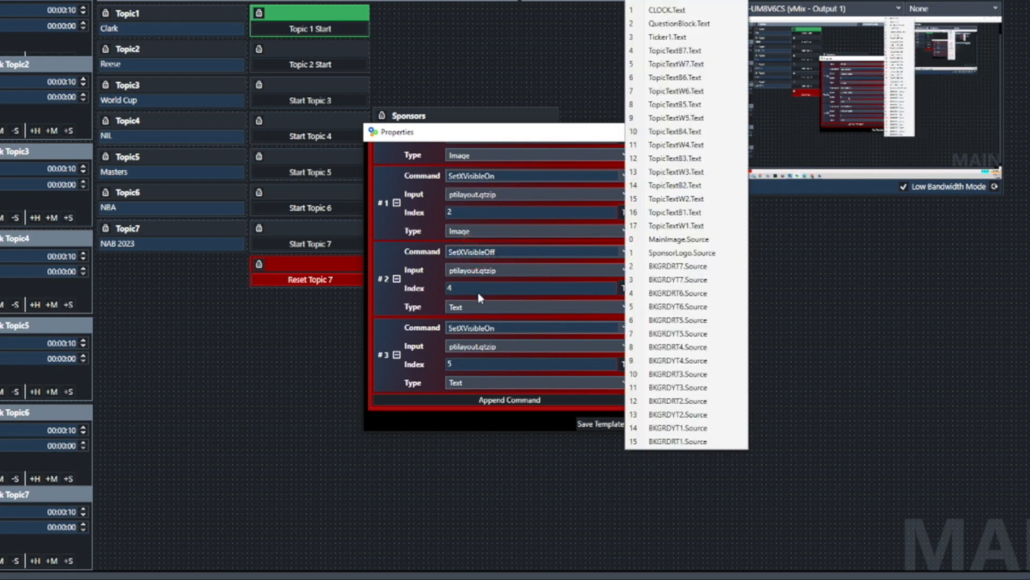
click(457, 296)
click(678, 52)
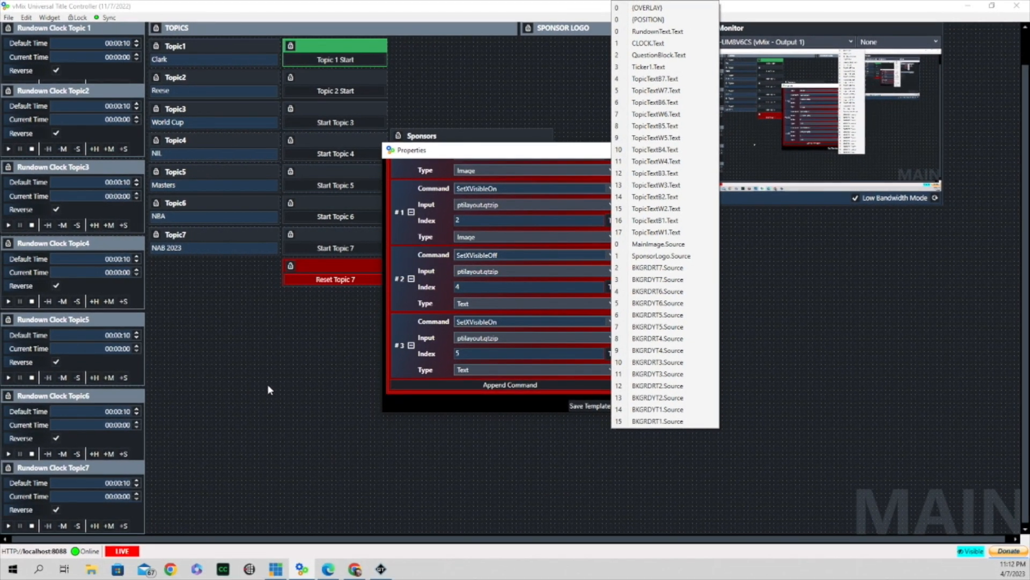
click(268, 386)
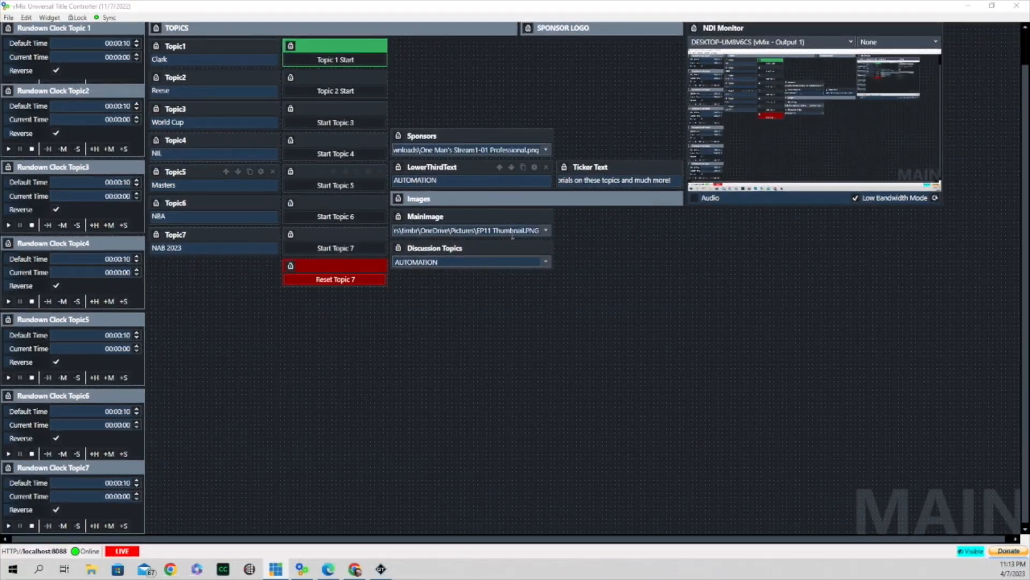
Add a list widget in the empty layout area below Discussion Topics and move its properties dialog clear of it.
click(534, 247)
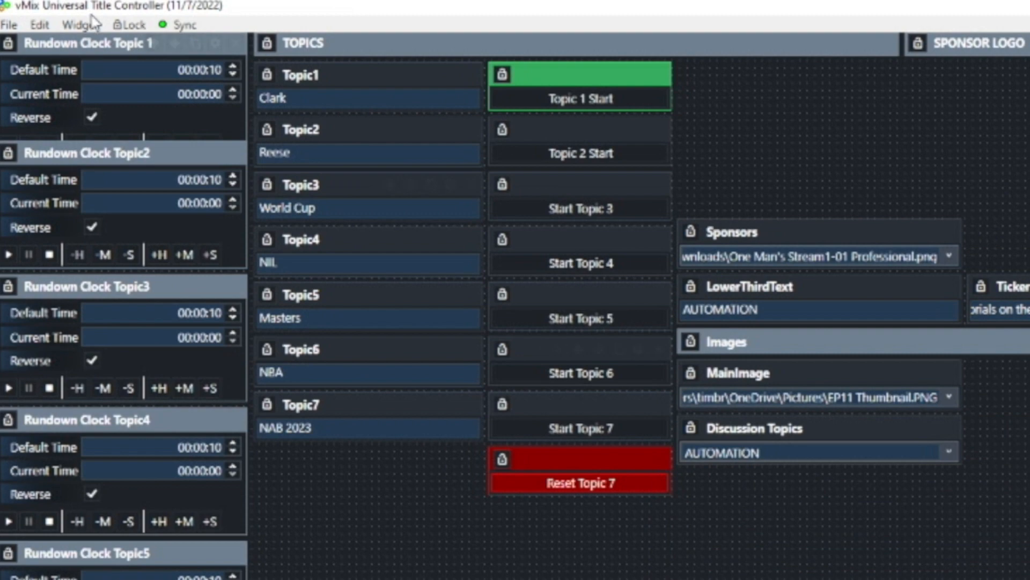
click(87, 24)
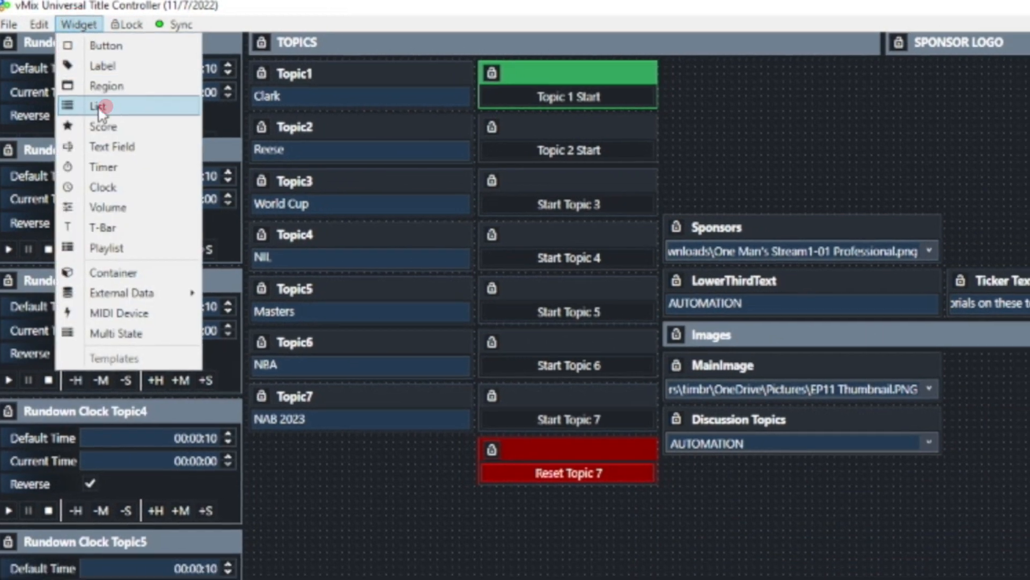
click(100, 108)
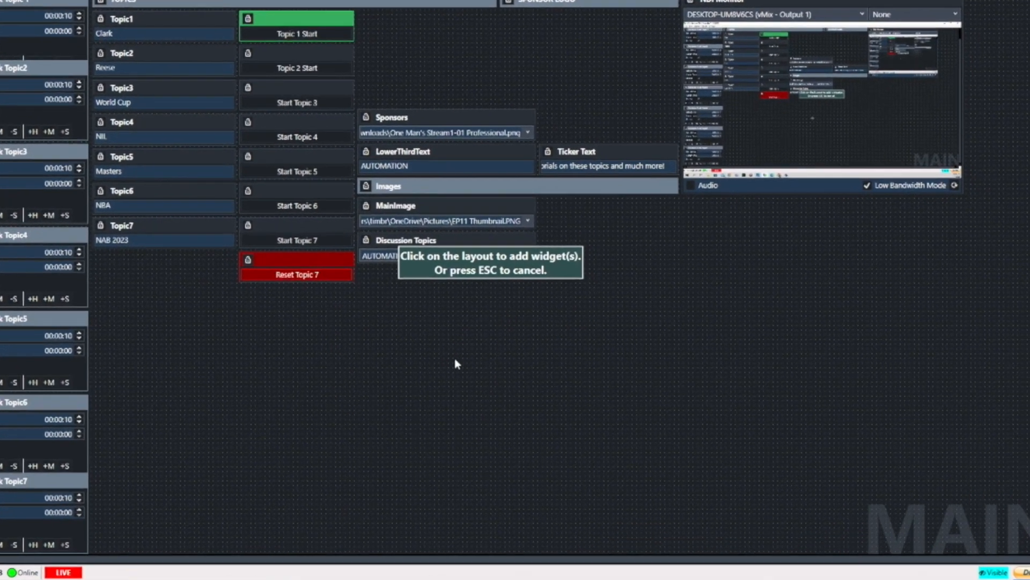
click(455, 361)
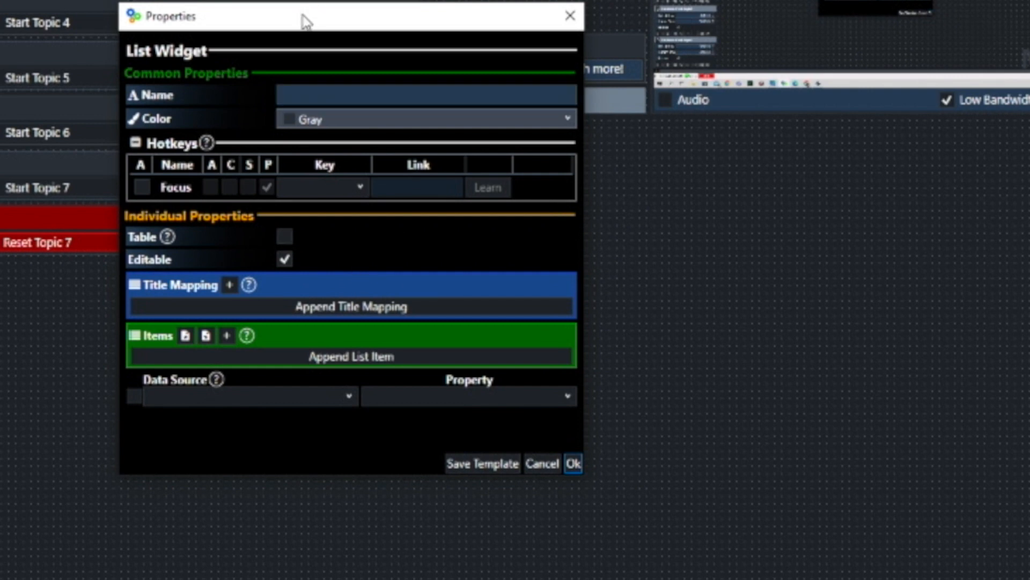
drag(303, 22, 662, 116)
drag(665, 115, 671, 114)
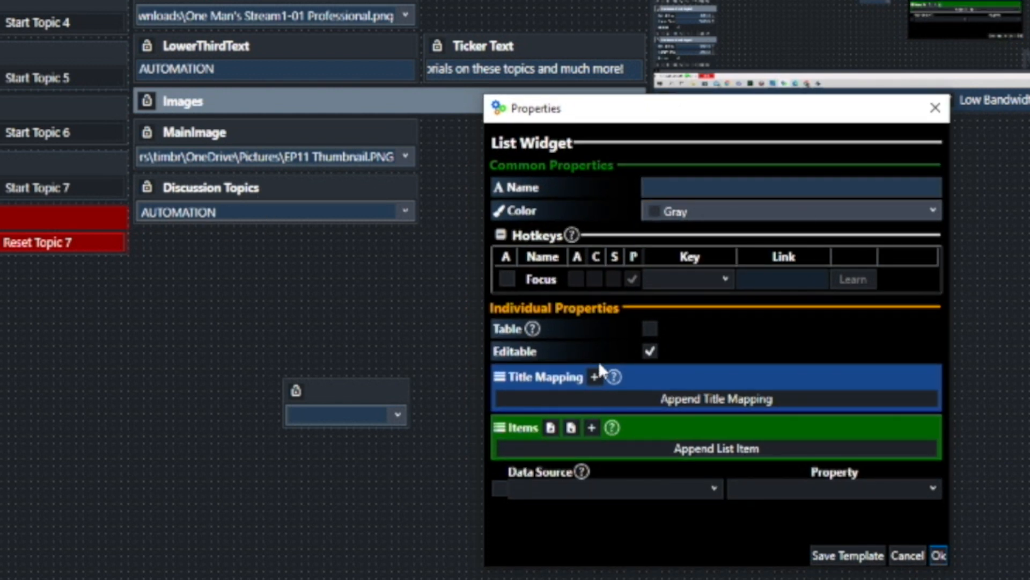
Map the new list widget to the QuestionBlock.Text title of the ptilayout.gtzip input.
click(595, 377)
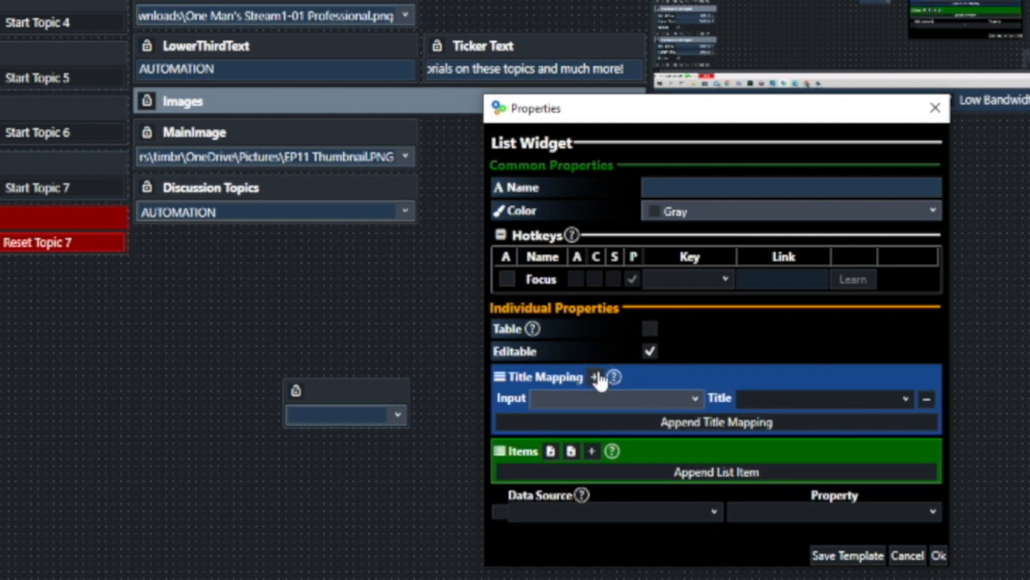
click(693, 401)
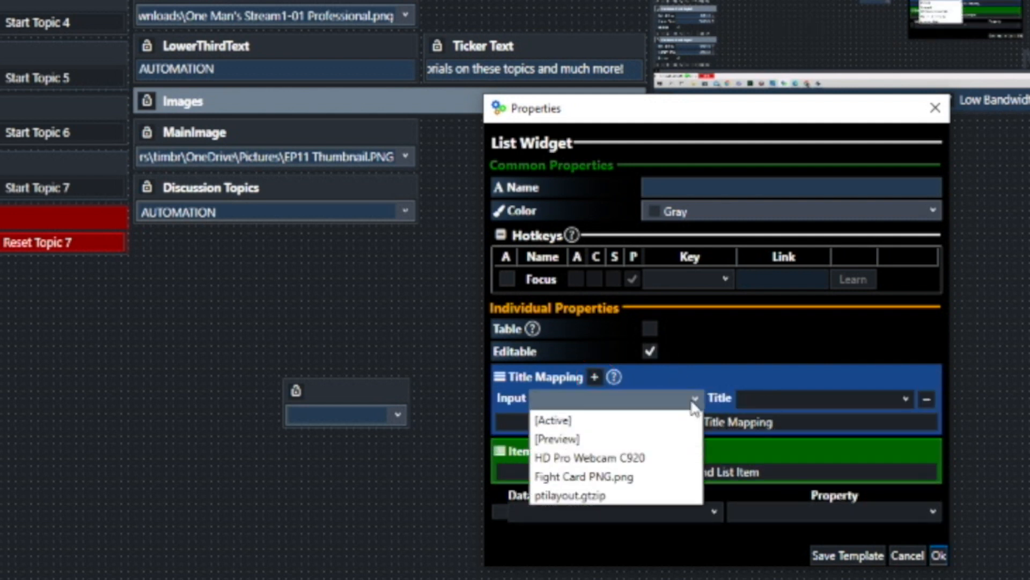
click(594, 496)
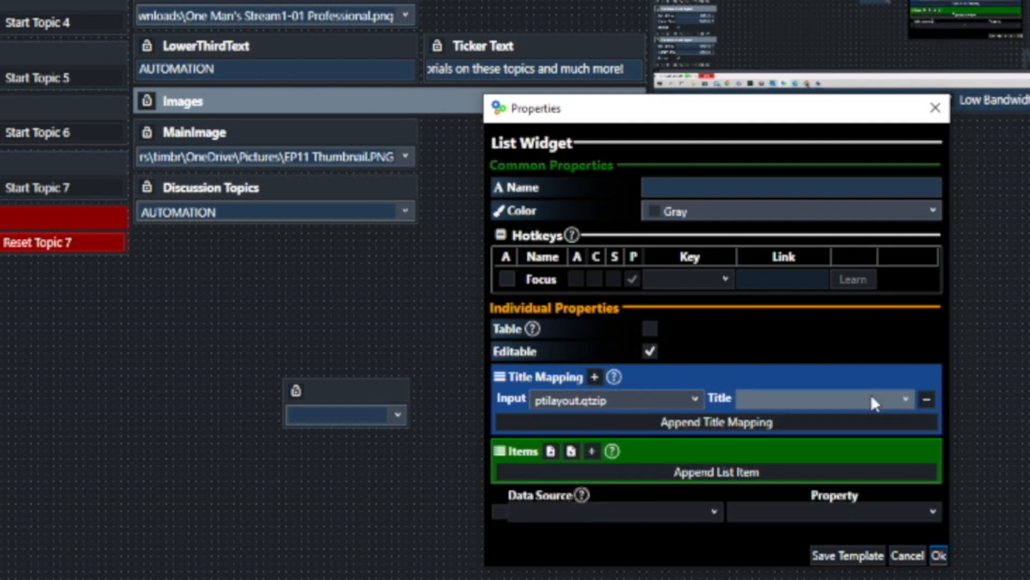
click(906, 400)
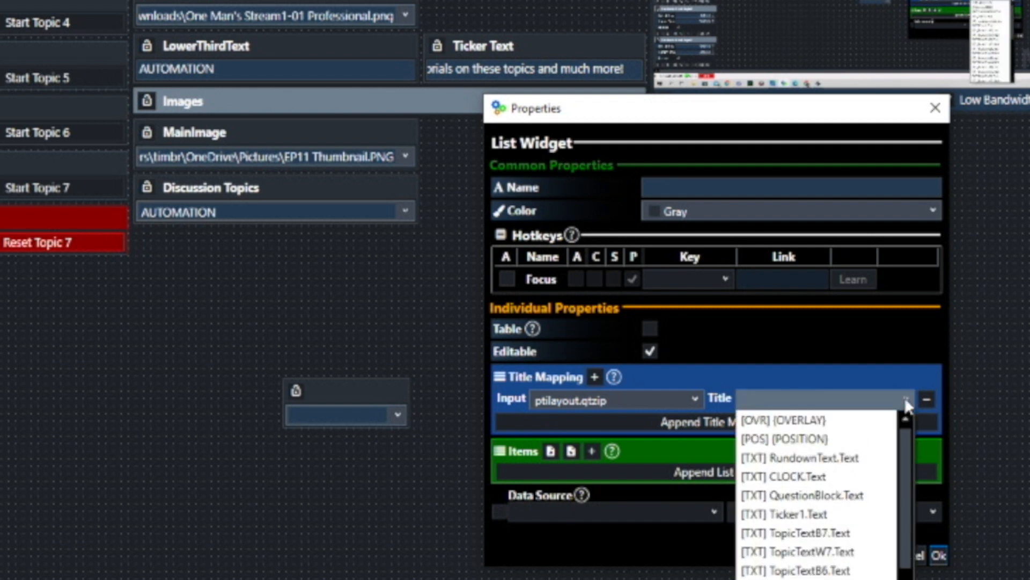
click(835, 502)
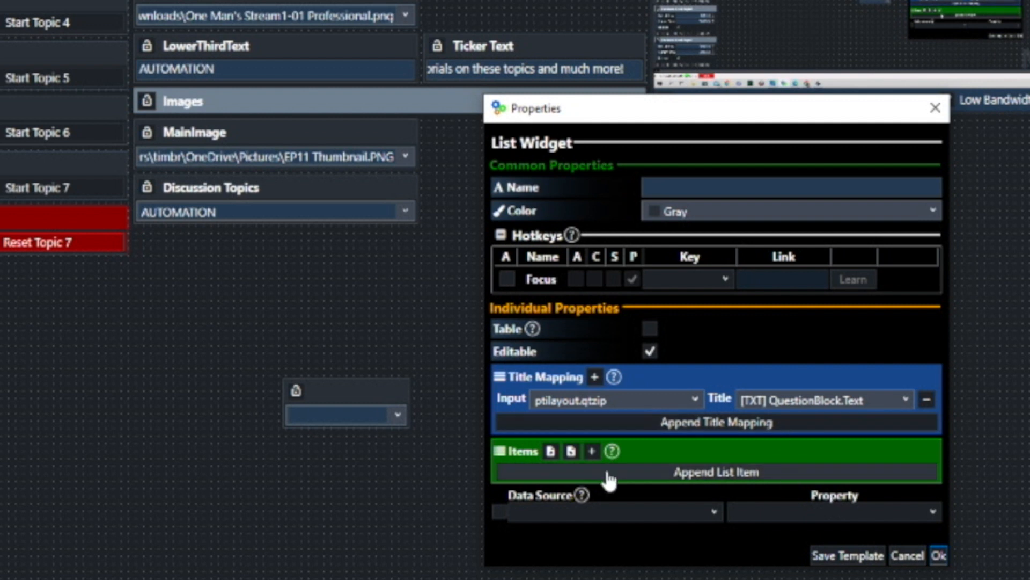
Append several items to the new list widget, enter Welcome as the first one, and accept the properties.
click(592, 451)
click(592, 451)
click(592, 452)
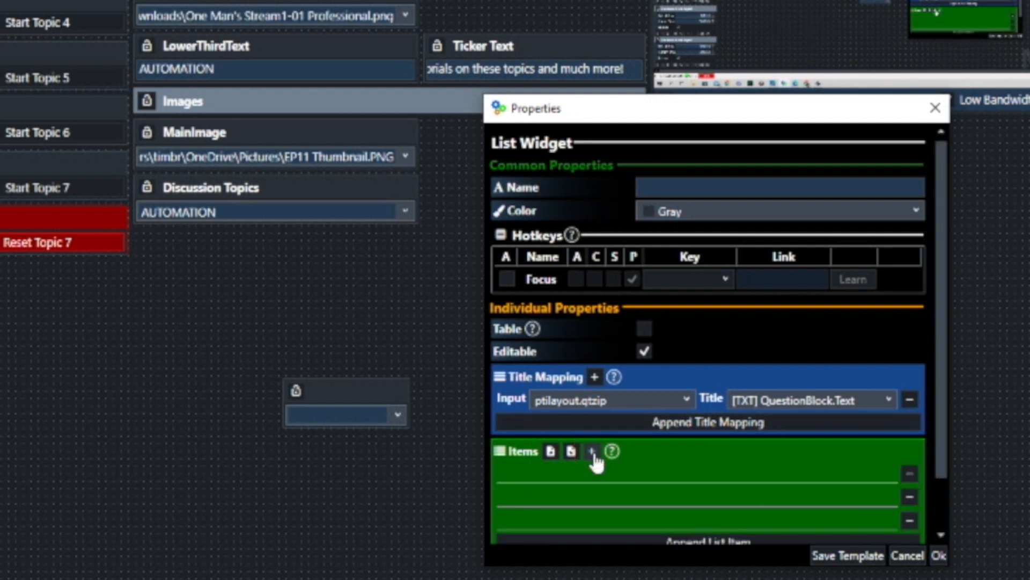
click(592, 452)
click(592, 452)
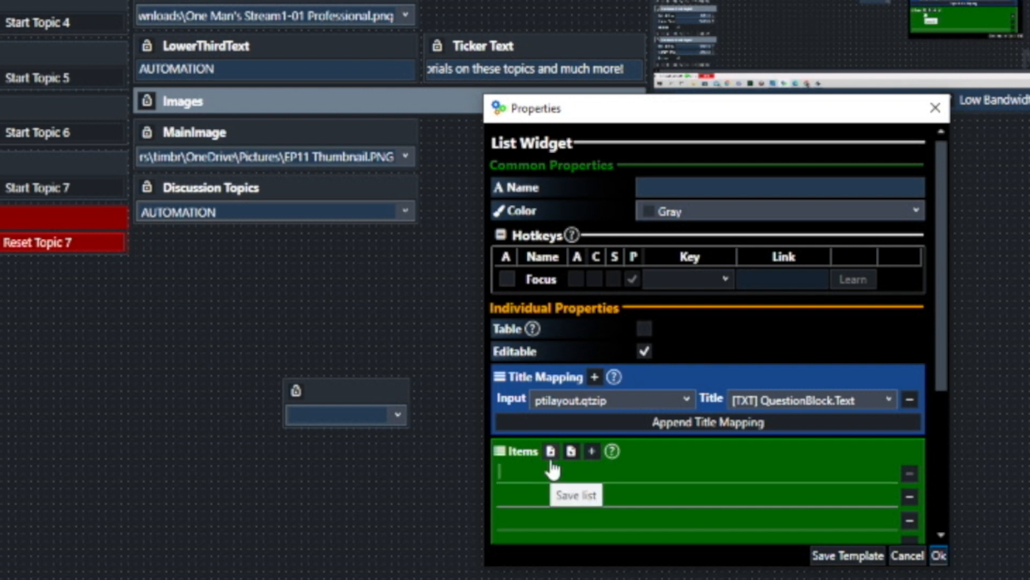
text(Welcome)
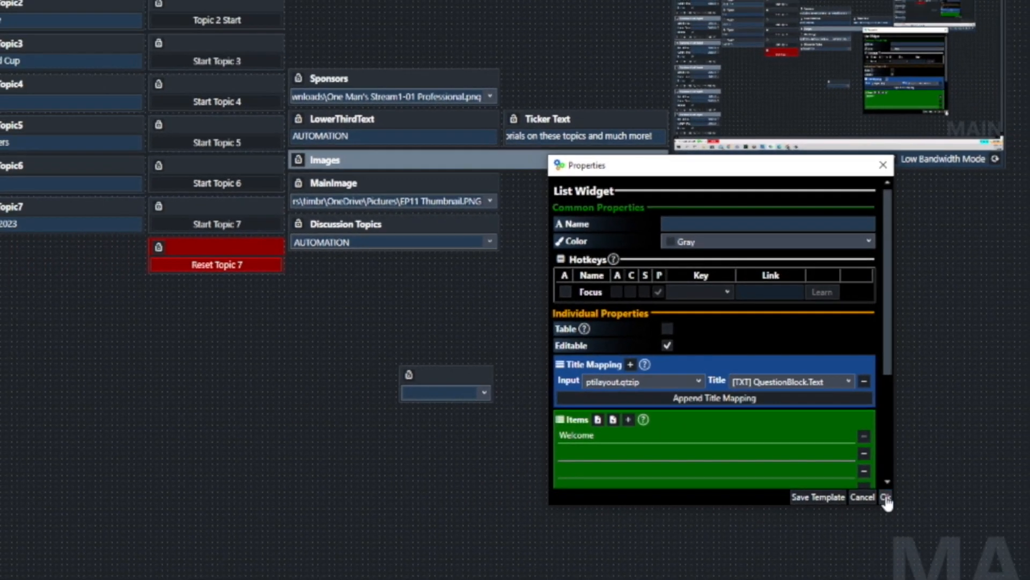
click(939, 555)
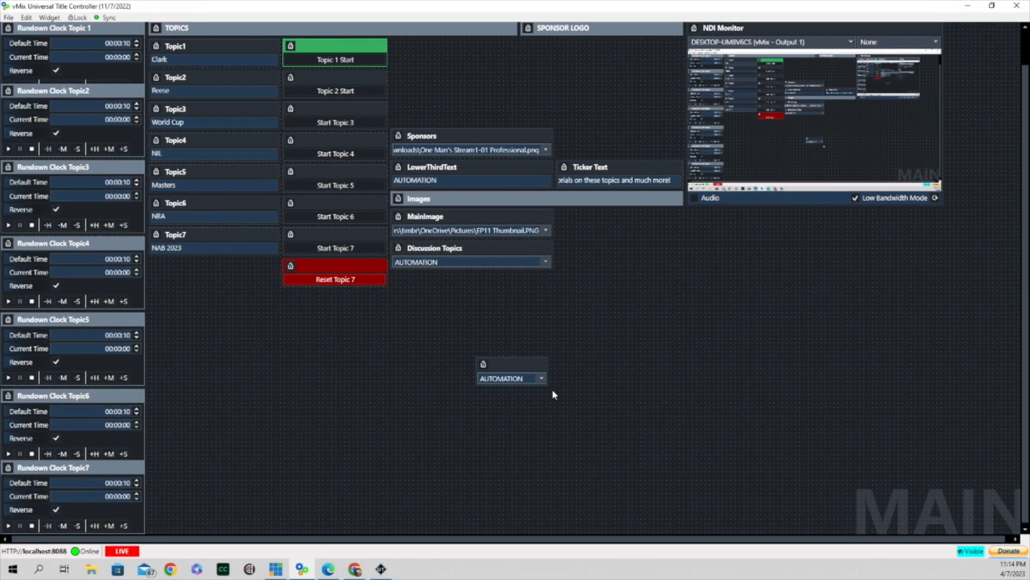
Widen the unnamed list widget below Discussion Topics, and delete it from the layout.
drag(549, 370, 587, 369)
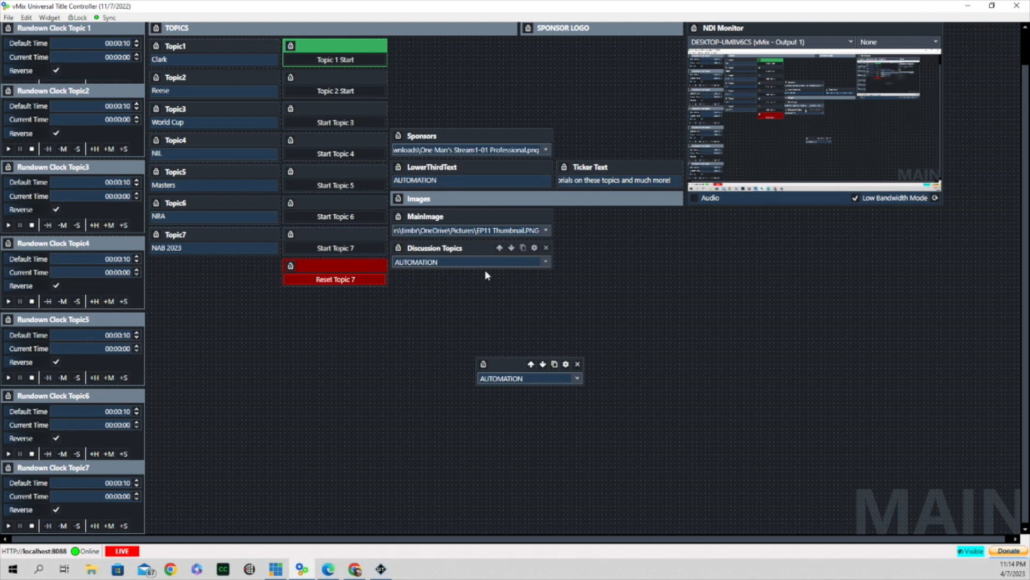
click(577, 364)
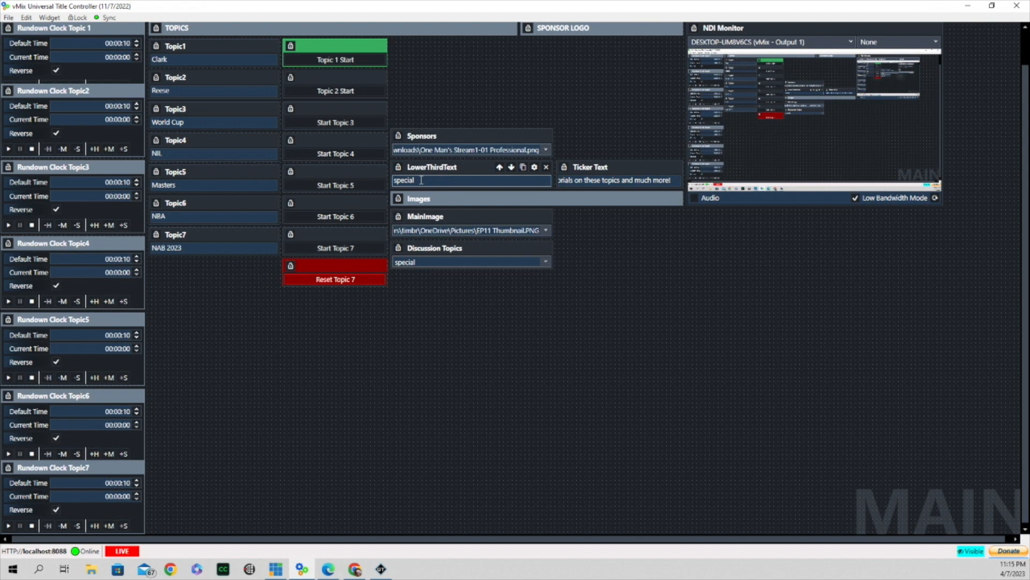
Replace the "special" lower-third text by choosing WELCOME from the Discussion Topics list.
drag(421, 179, 394, 182)
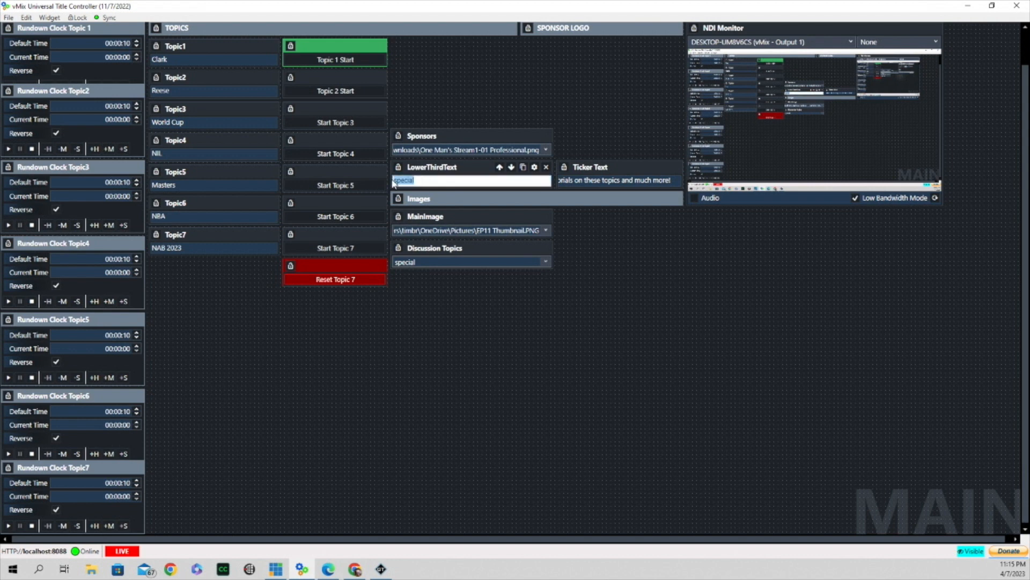
click(422, 181)
click(545, 261)
click(424, 275)
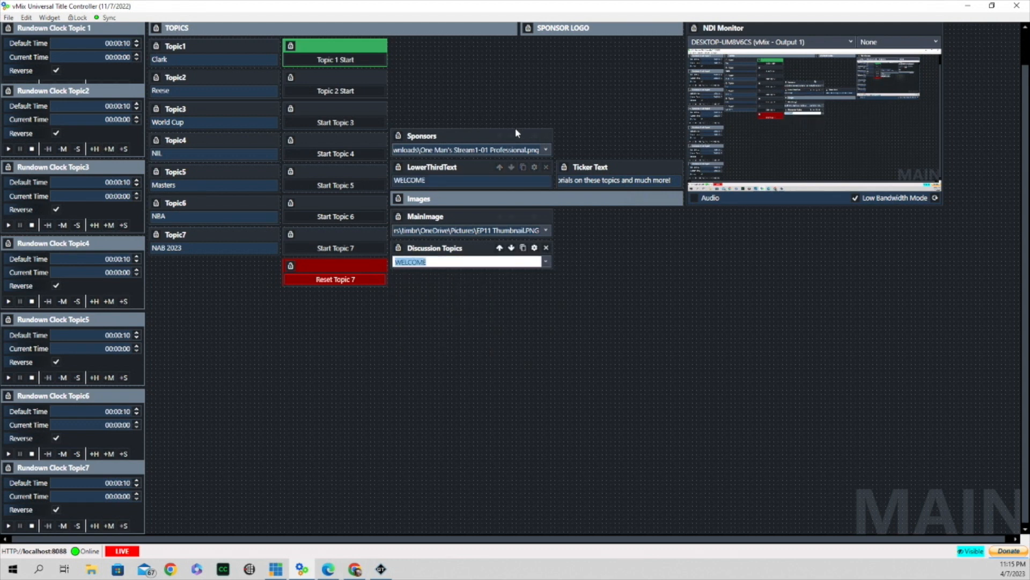